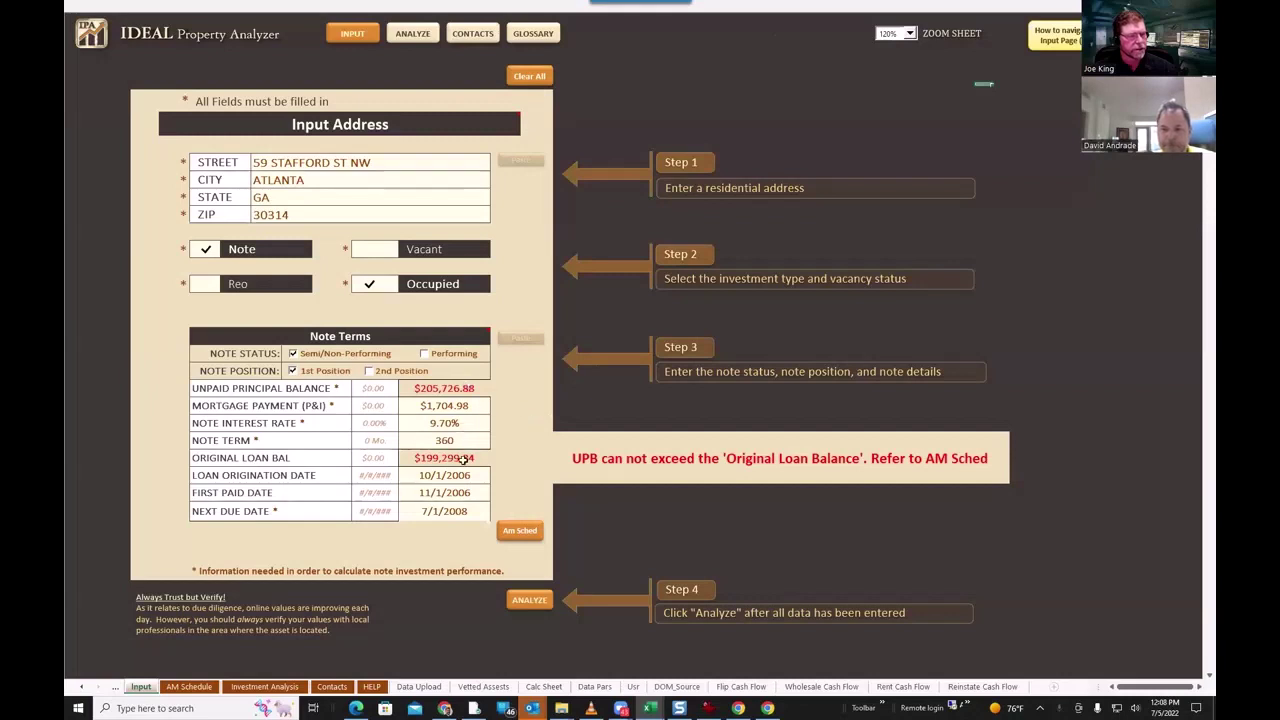
Step: Open the amortization schedule and examine the payments through the current pay period, the statute of limitation and the UPB difference
{"action": "left_click", "coordinate": [518, 532]}
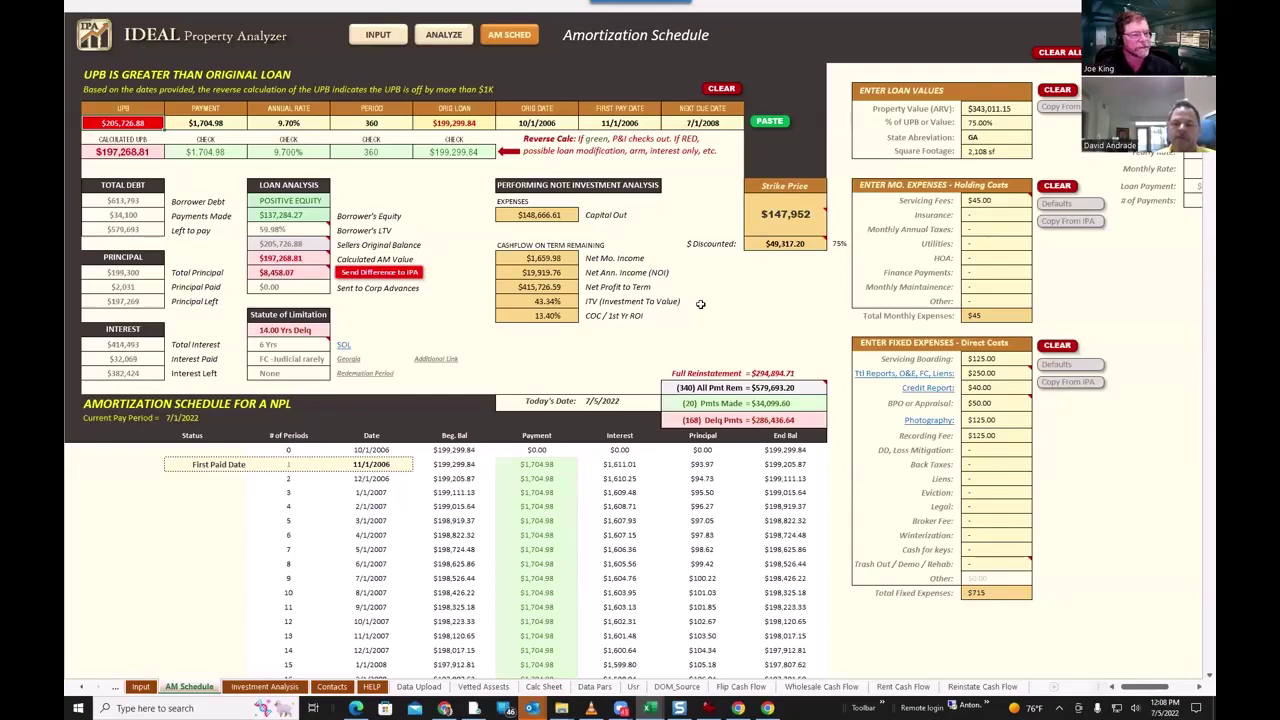
{"action": "scroll", "coordinate": [700, 304], "scroll_direction": "down", "scroll_amount": 6}
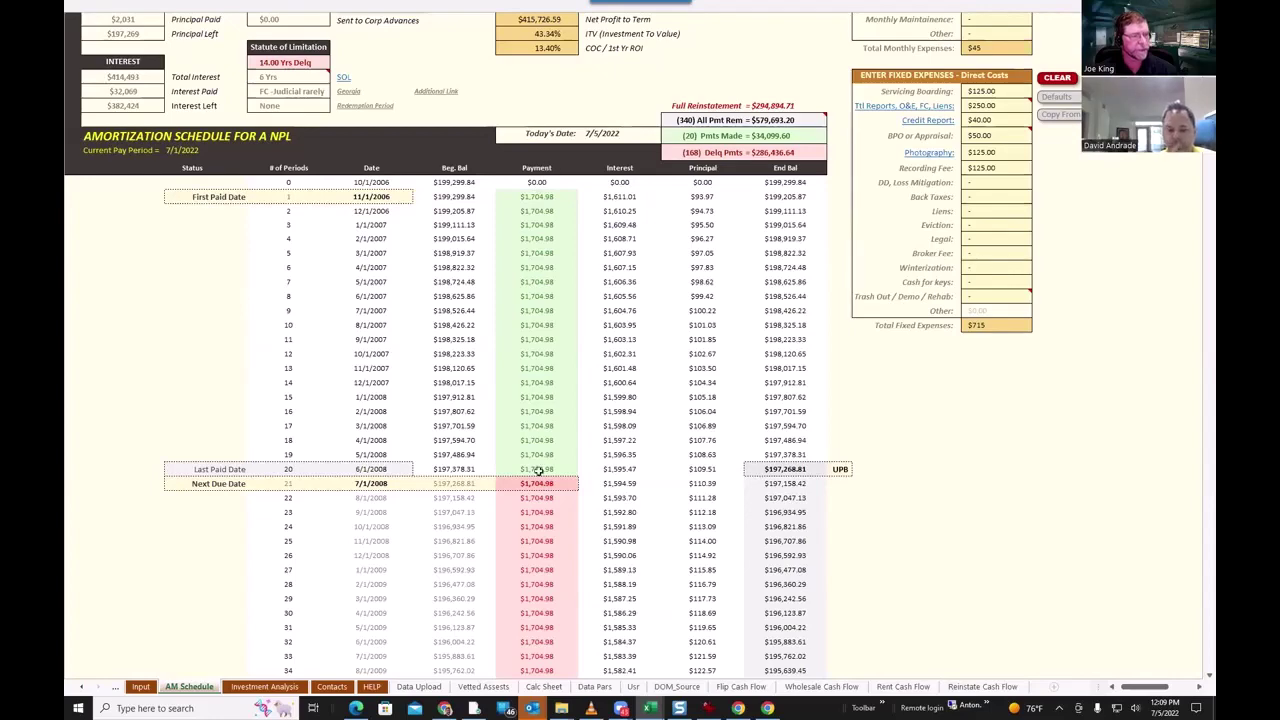
{"action": "scroll", "coordinate": [538, 474], "scroll_direction": "down", "scroll_amount": 1}
{"action": "scroll", "coordinate": [538, 471], "scroll_direction": "down", "scroll_amount": 20}
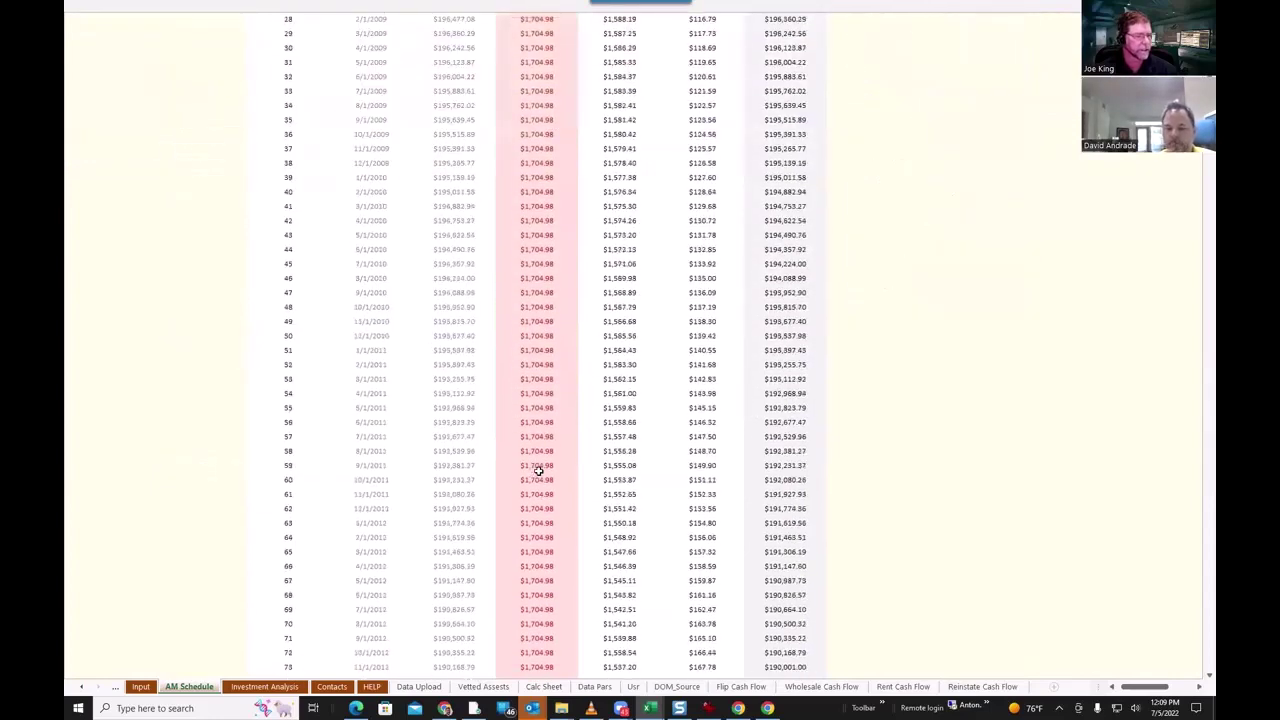
{"action": "scroll", "coordinate": [538, 471], "scroll_direction": "down", "scroll_amount": 20}
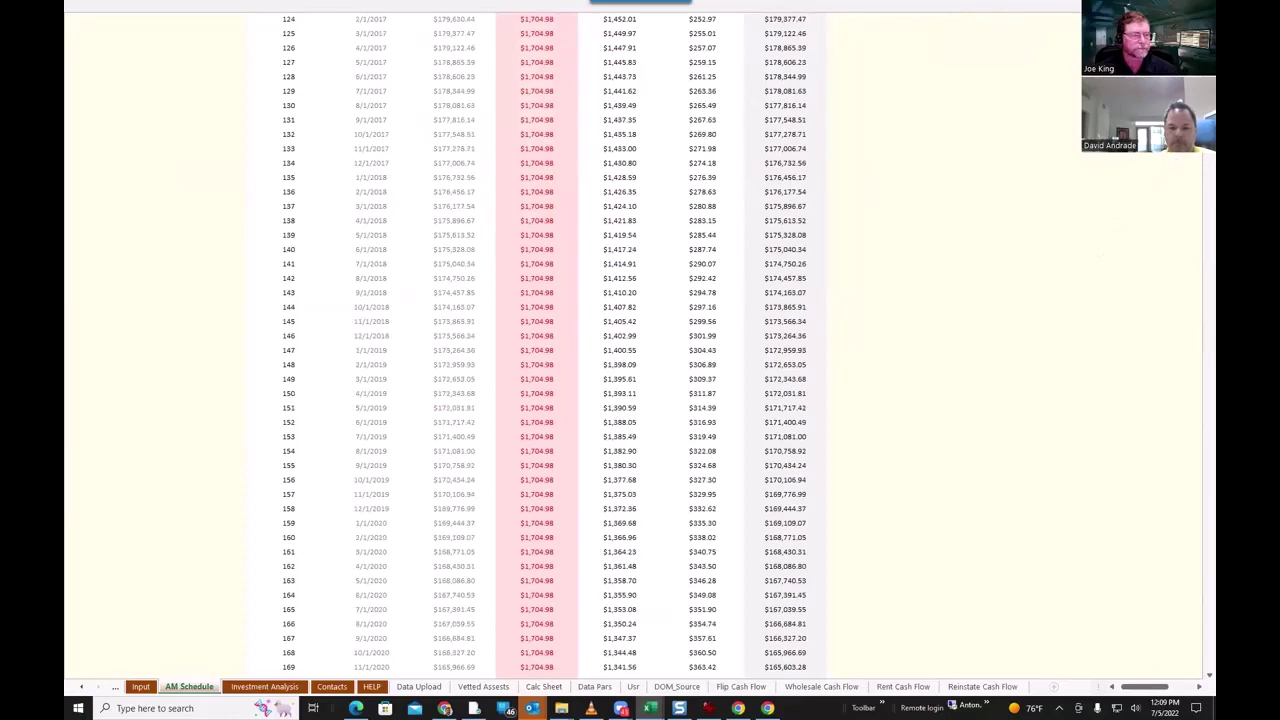
{"action": "scroll", "coordinate": [1199, 155], "scroll_direction": "down", "scroll_amount": 17}
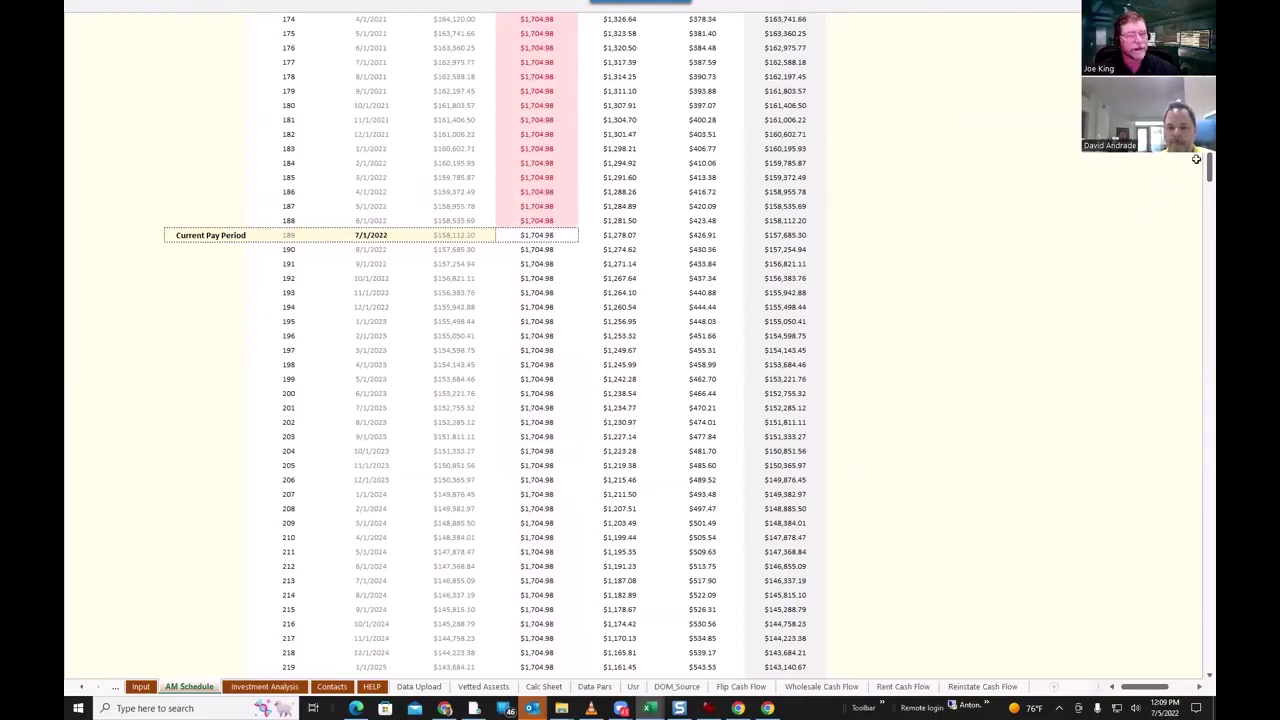
{"action": "left_click_drag", "start_coordinate": [1207, 163], "coordinate": [1207, 15]}
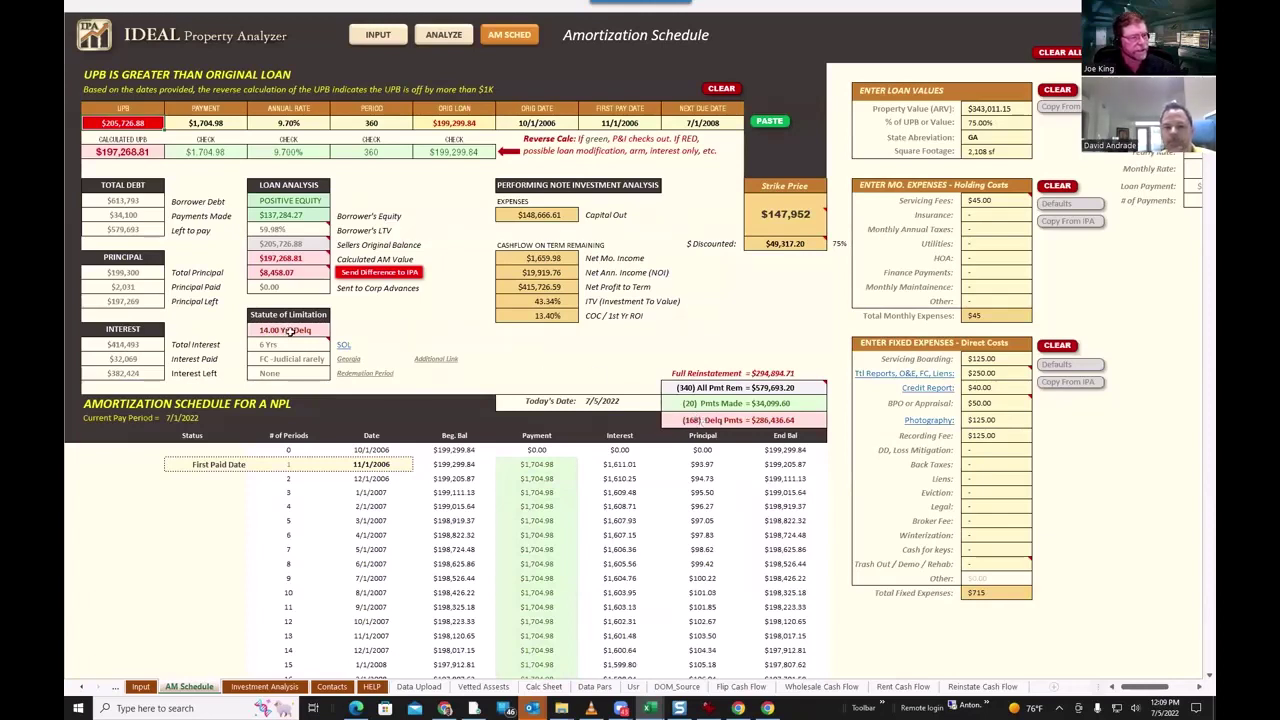
{"action": "mouse_move", "coordinate": [281, 345]}
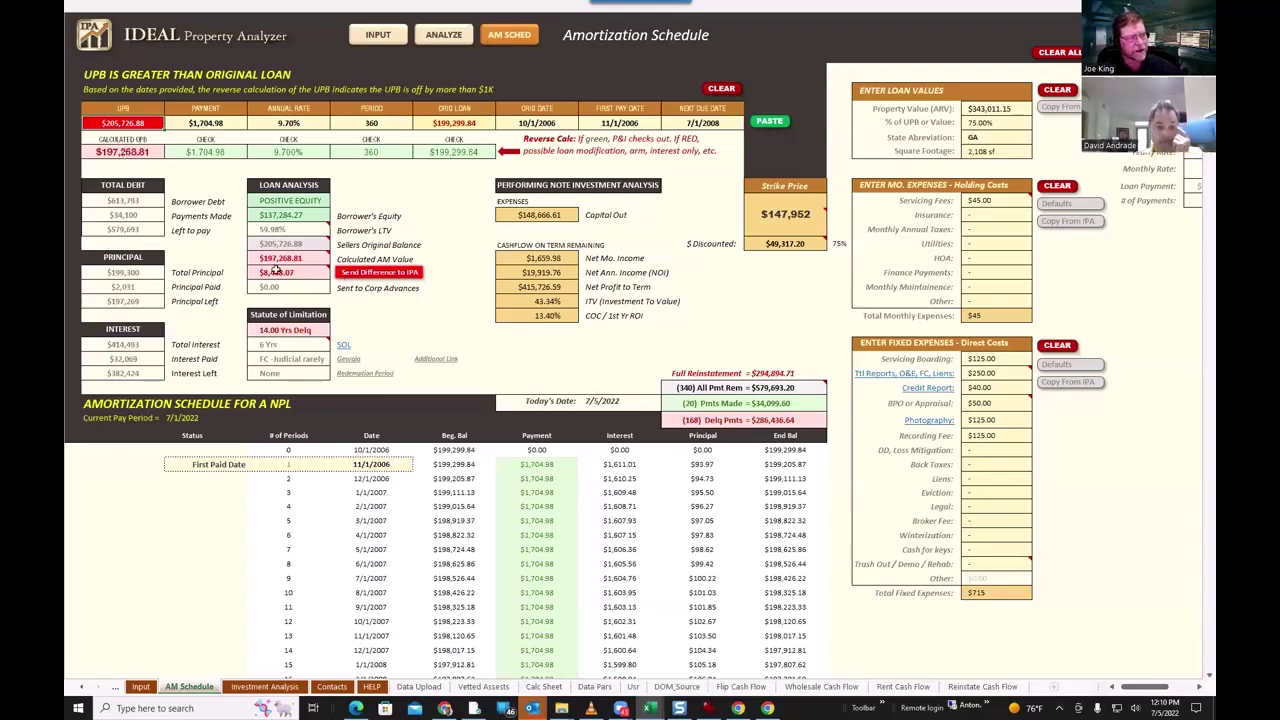
{"action": "mouse_move", "coordinate": [278, 271]}
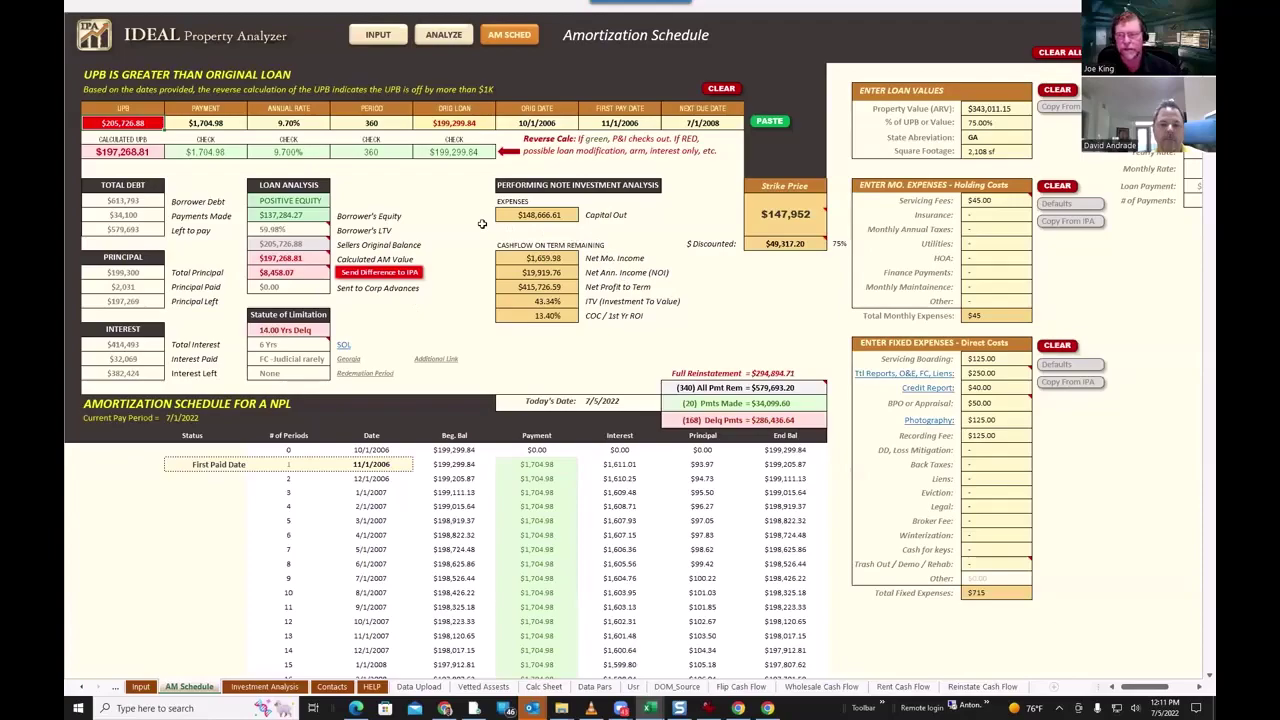
Step: Review the unpaid principal balance in the note terms and the as-is value and offer price in the investment analysis
{"action": "left_click", "coordinate": [378, 35]}
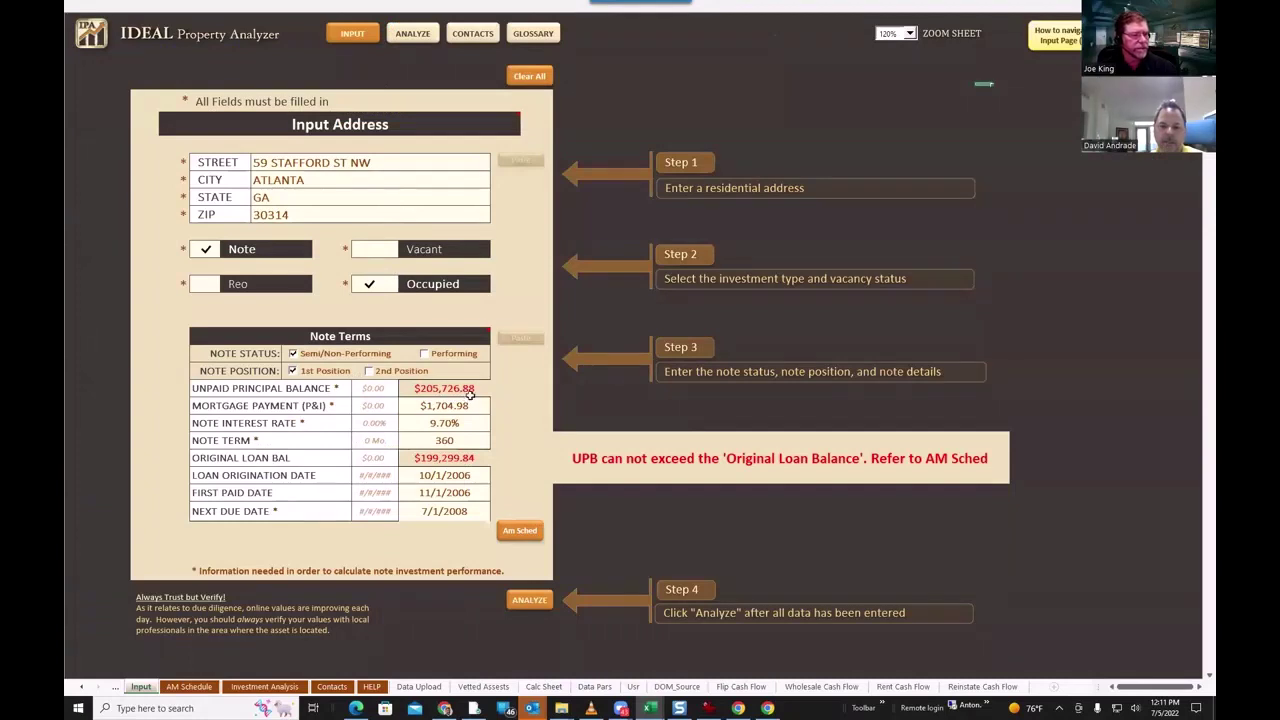
{"action": "left_click", "coordinate": [412, 34]}
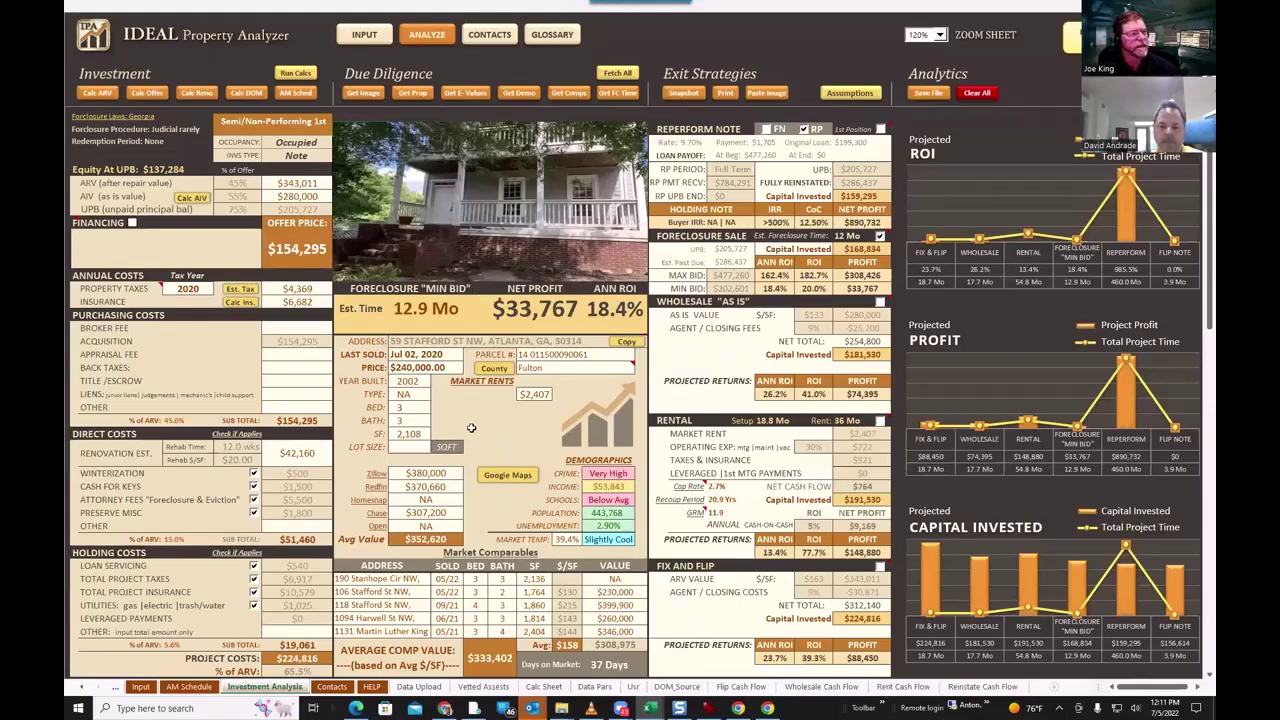
{"action": "scroll", "coordinate": [471, 428], "scroll_direction": "down", "scroll_amount": 1}
{"action": "scroll", "coordinate": [471, 428], "scroll_direction": "up", "scroll_amount": 1}
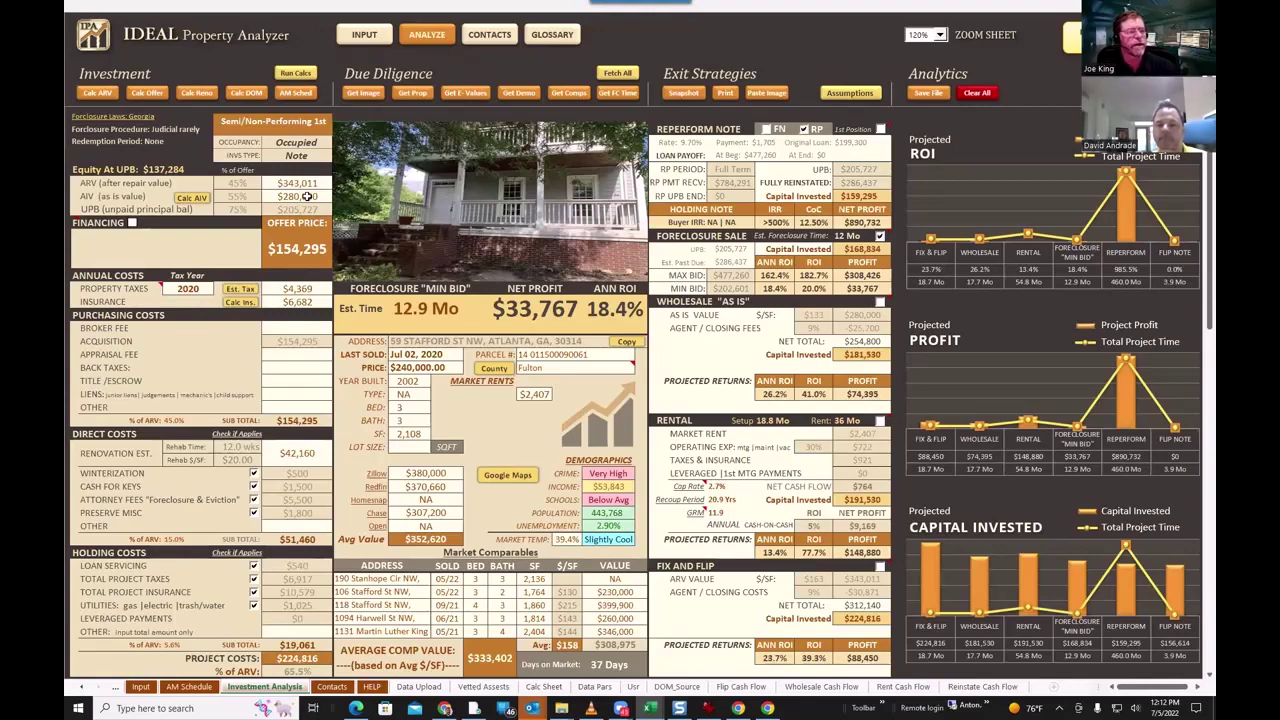
{"action": "left_click", "coordinate": [302, 196]}
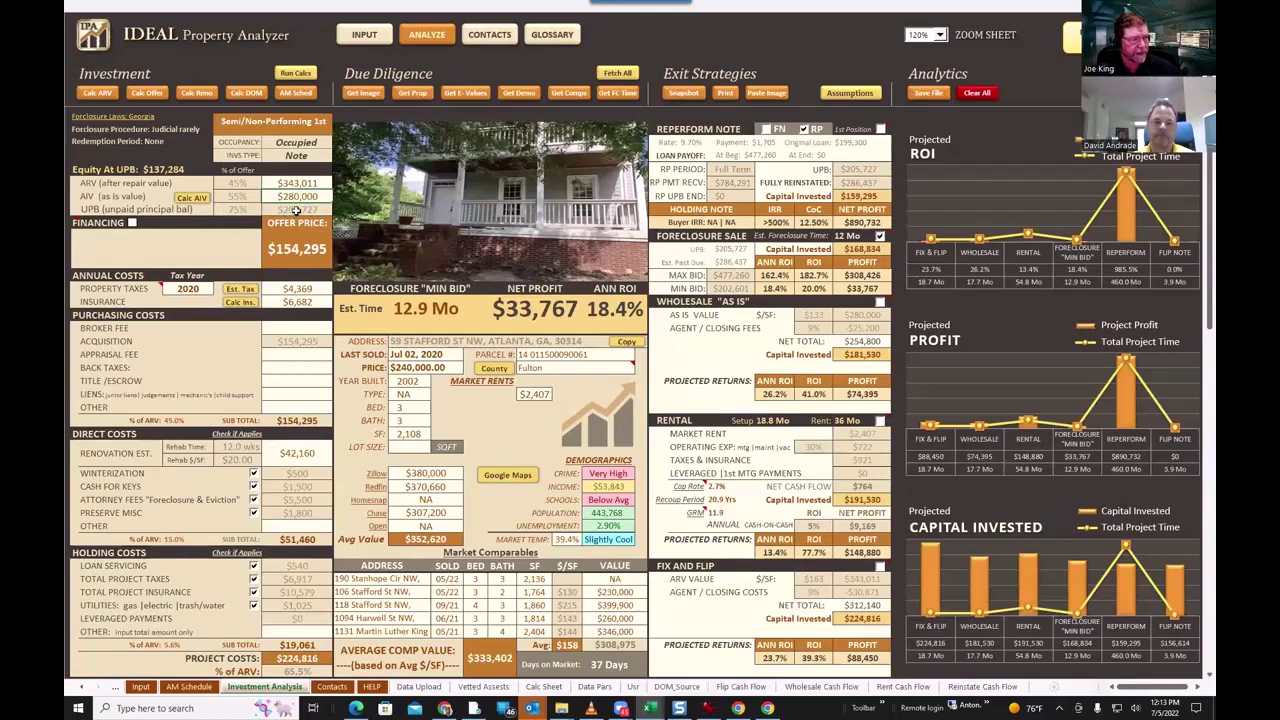
{"action": "left_click", "coordinate": [292, 248]}
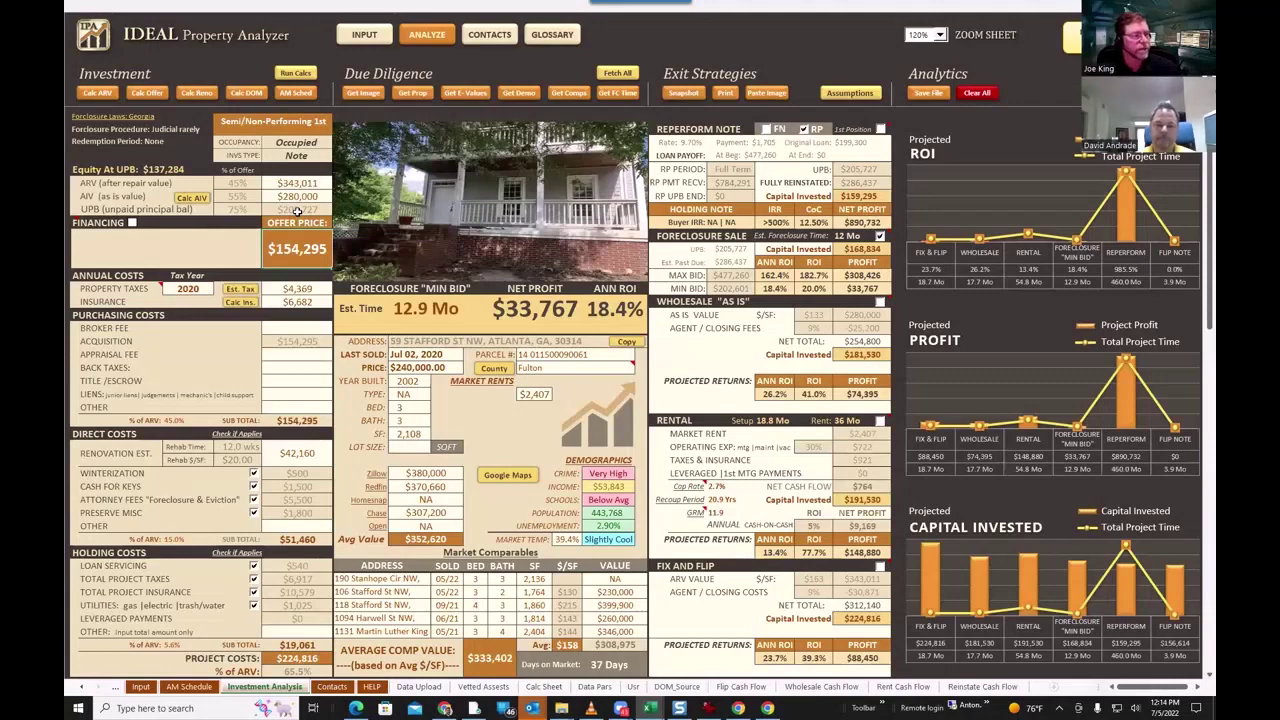
Step: Send the difference between the seller's balance and the calculated amortization value from the amortization schedule to IPA
{"action": "left_click", "coordinate": [297, 95]}
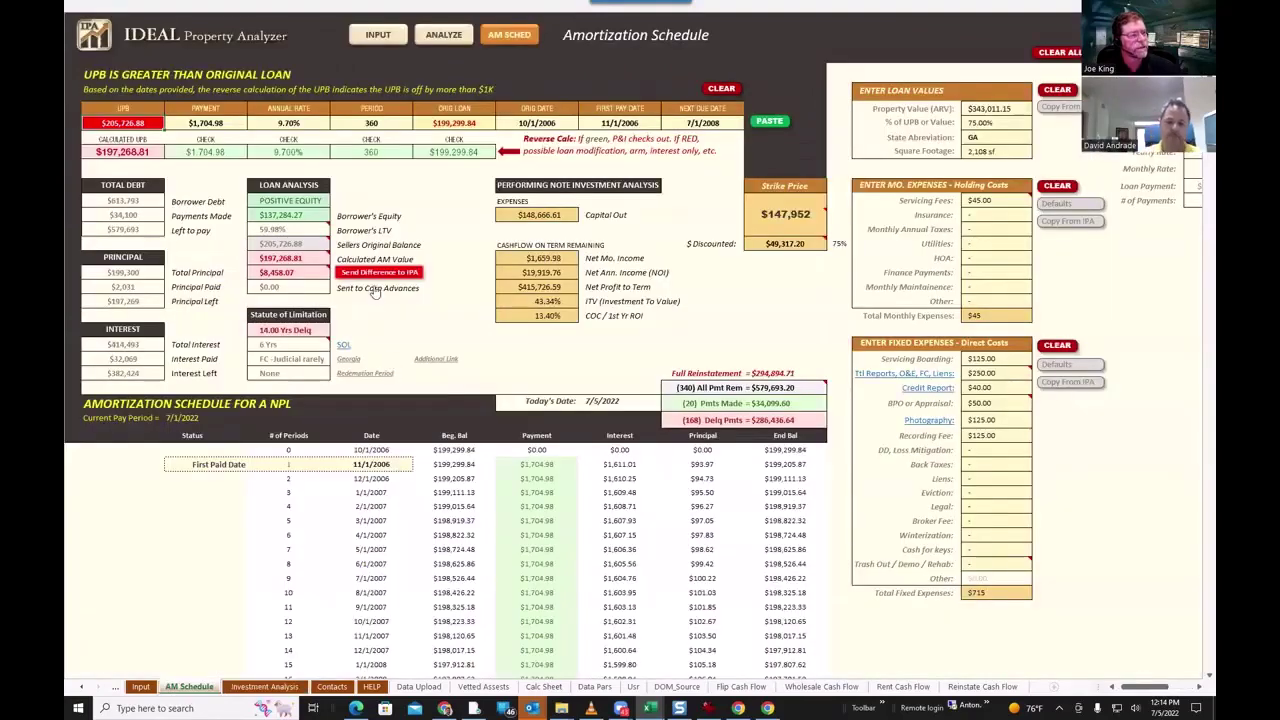
{"action": "left_click", "coordinate": [348, 271]}
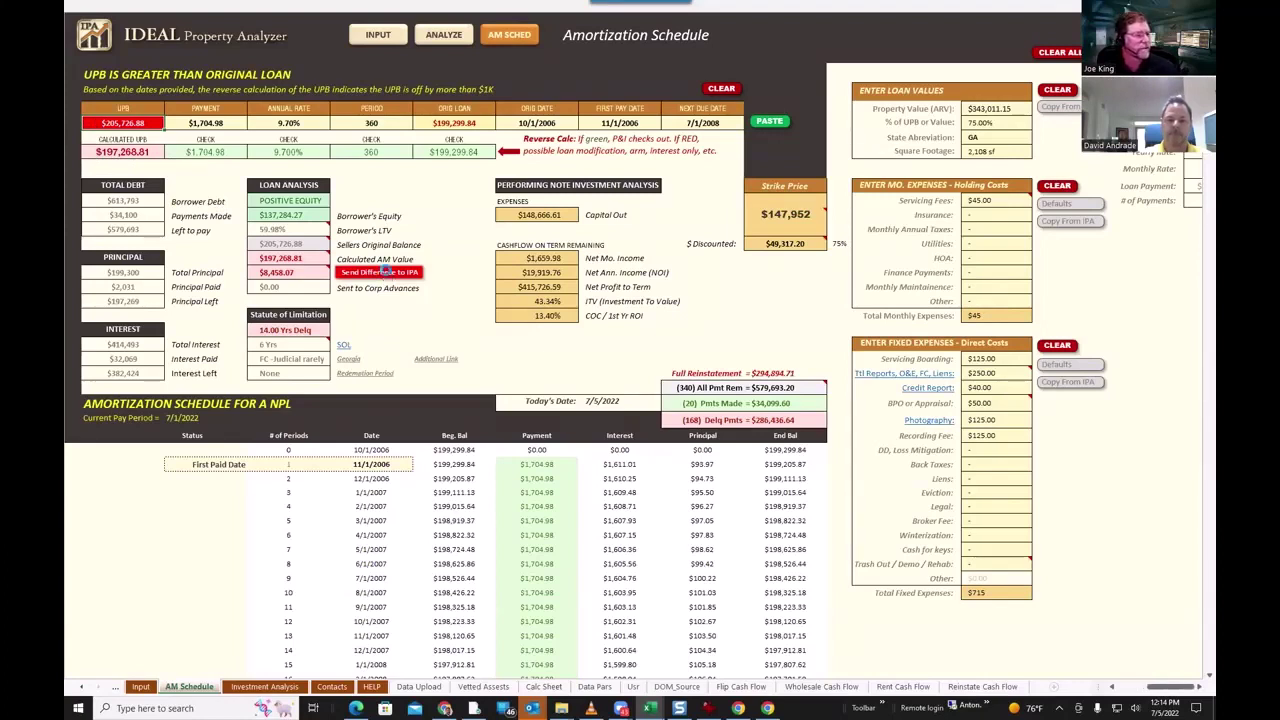
{"action": "left_click", "coordinate": [385, 271]}
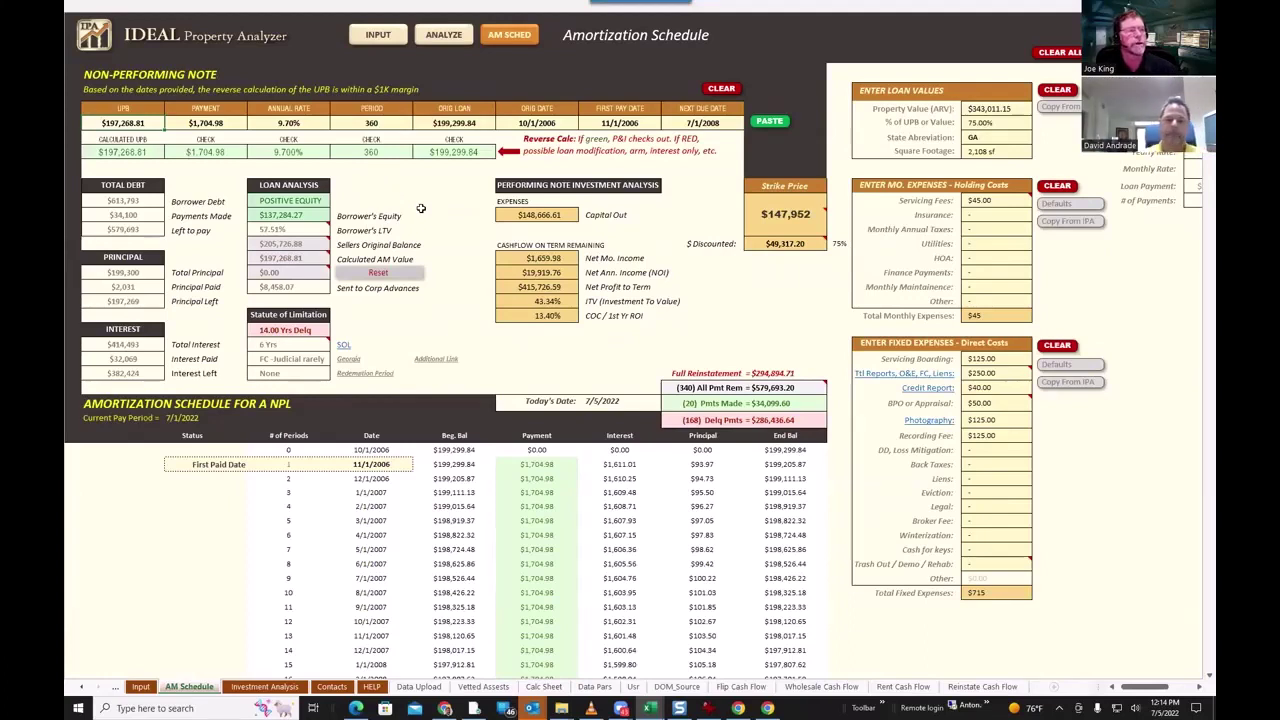
Step: Return to the investment analysis and check the updated UPB and the lender advances, late and other fees under Reperform Note
{"action": "left_click", "coordinate": [456, 35]}
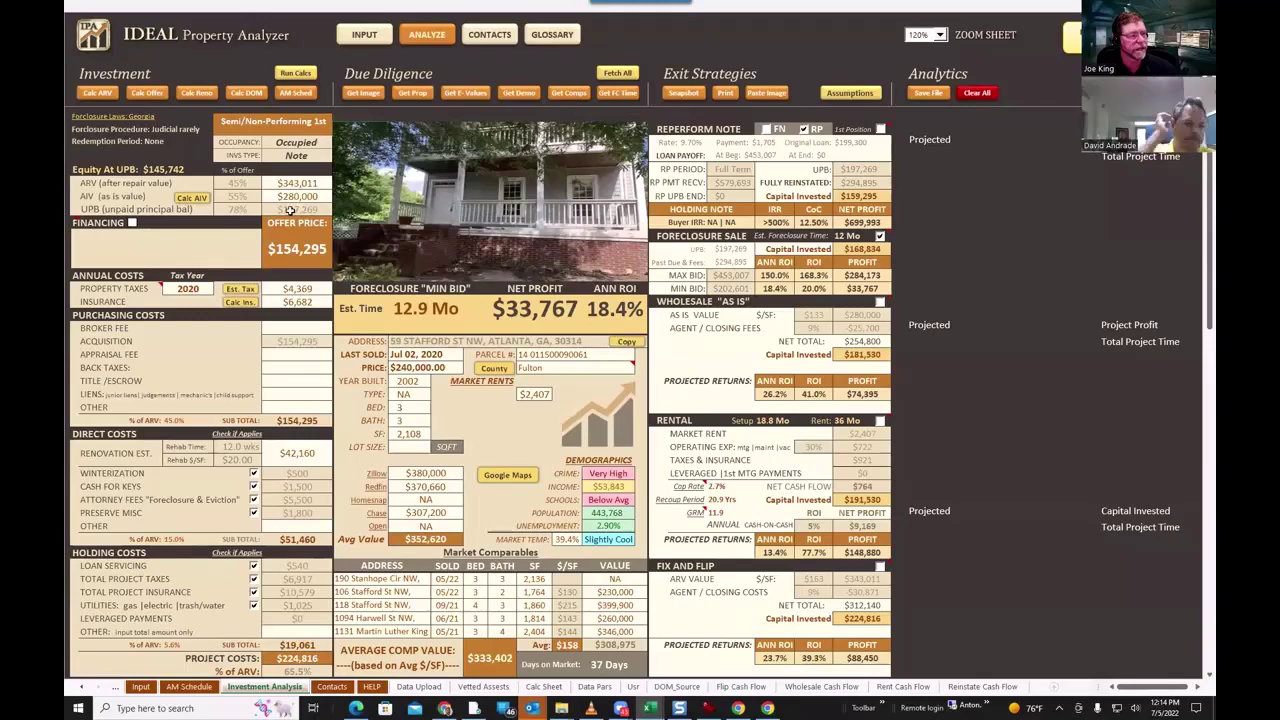
{"action": "scroll", "coordinate": [478, 341], "scroll_direction": "down", "scroll_amount": 15}
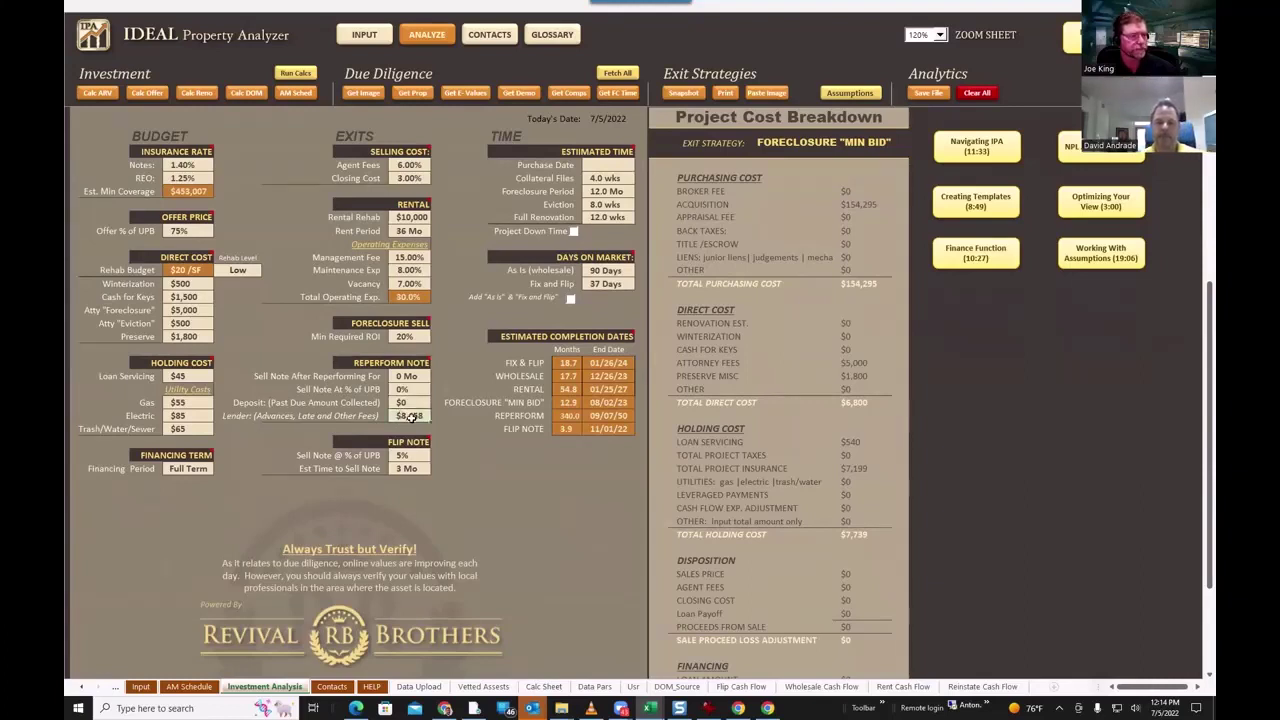
{"action": "scroll", "coordinate": [405, 415], "scroll_direction": "up", "scroll_amount": 12}
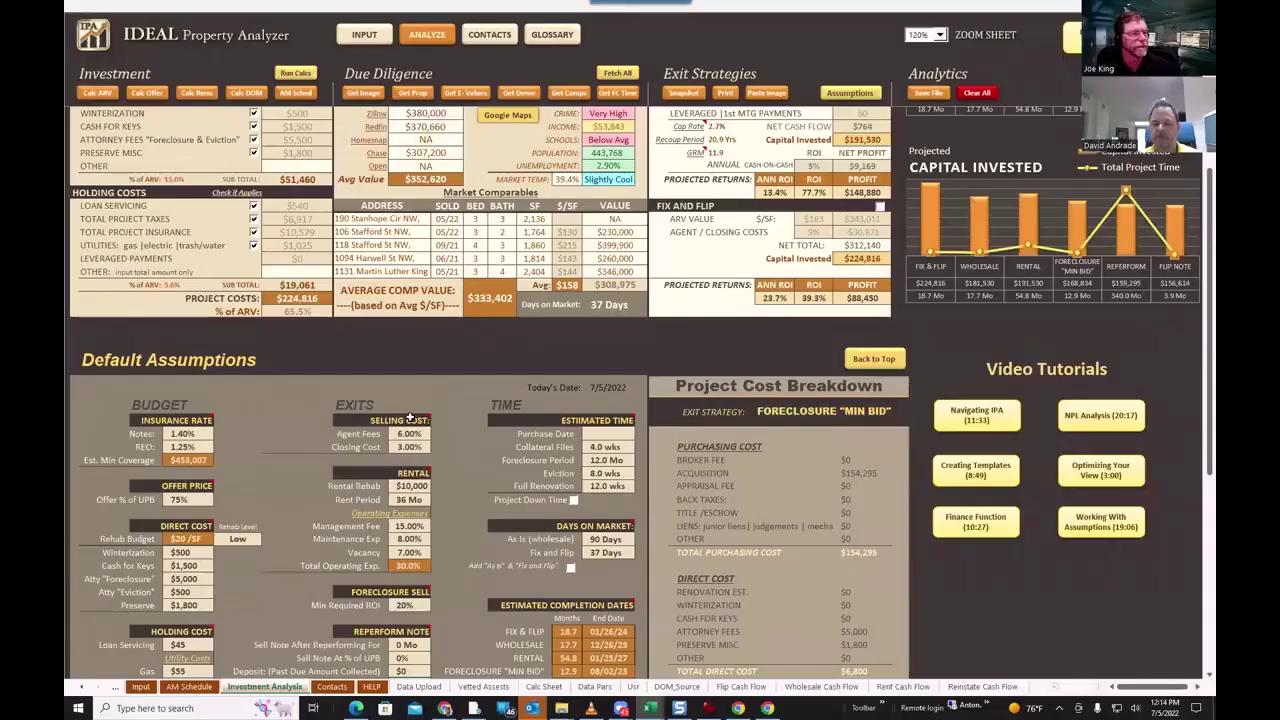
{"action": "scroll", "coordinate": [338, 270], "scroll_direction": "up", "scroll_amount": 3}
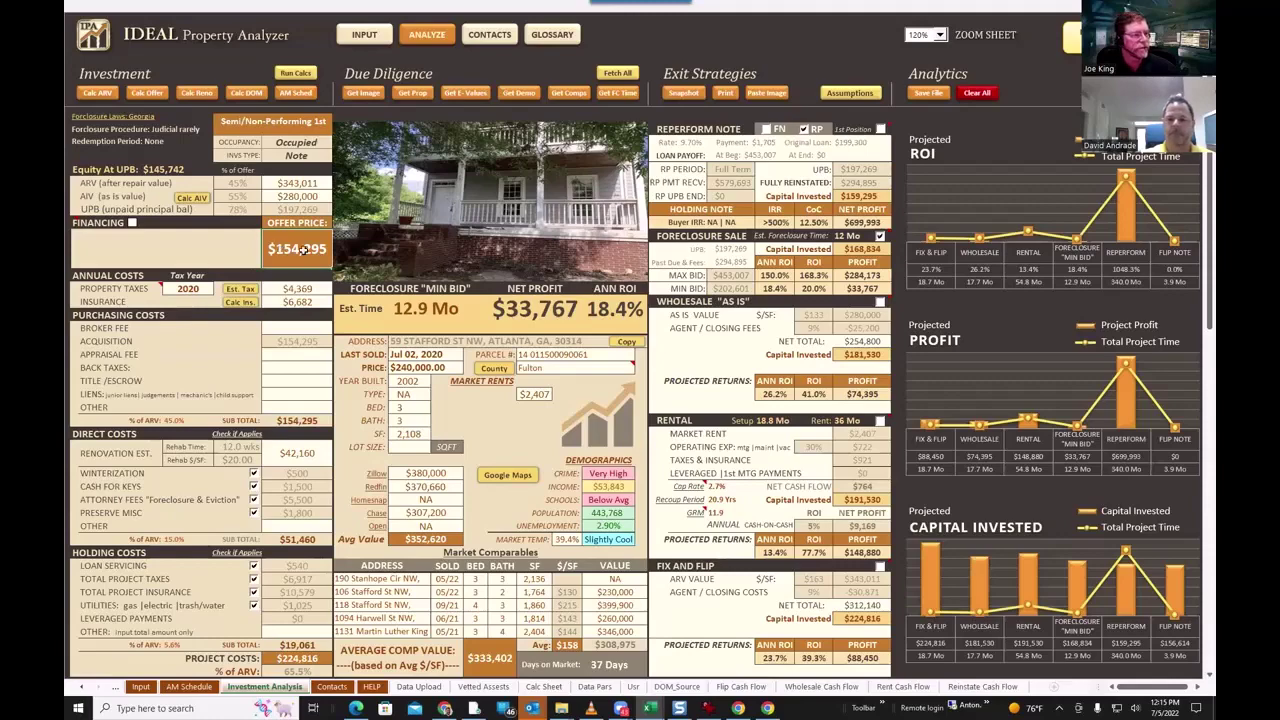
Step: Check the offer percentage of UPB in the default assumptions and update the offer price to $147,952
{"action": "scroll", "coordinate": [295, 263], "scroll_direction": "down", "scroll_amount": 2}
{"action": "scroll", "coordinate": [295, 263], "scroll_direction": "down", "scroll_amount": 9}
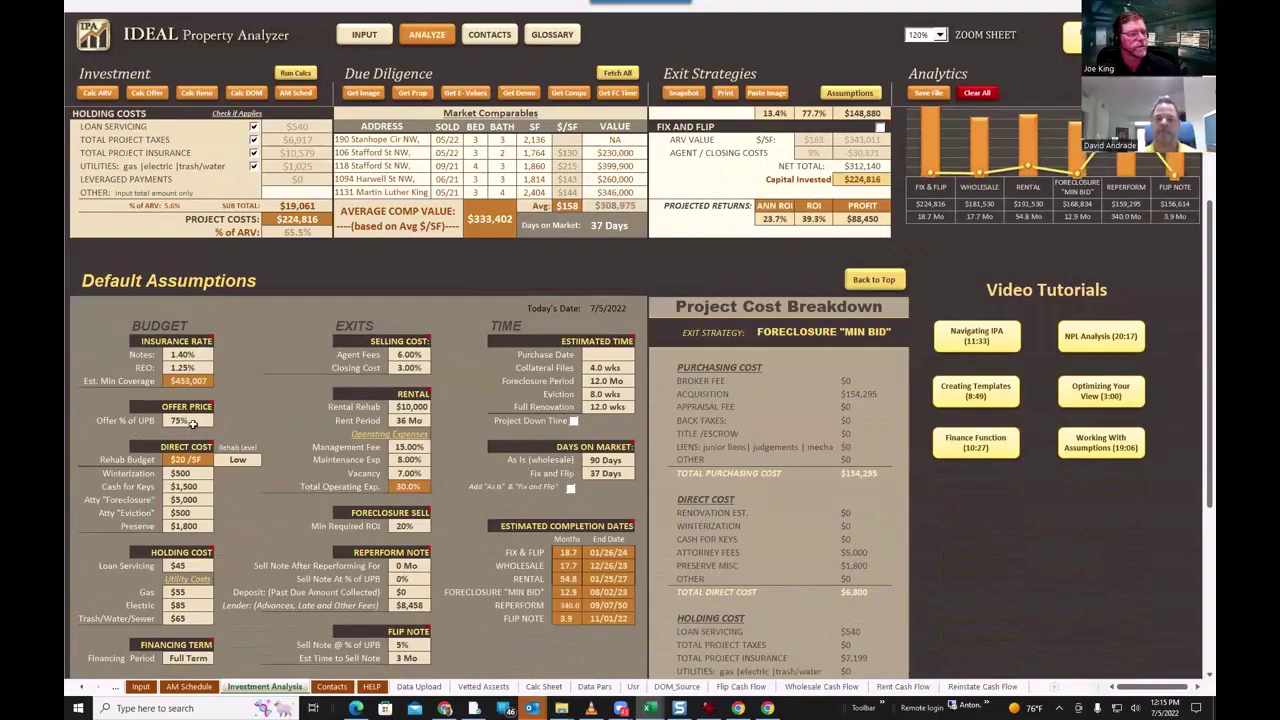
{"action": "scroll", "coordinate": [186, 422], "scroll_direction": "up", "scroll_amount": 9}
{"action": "scroll", "coordinate": [193, 424], "scroll_direction": "up", "scroll_amount": 2}
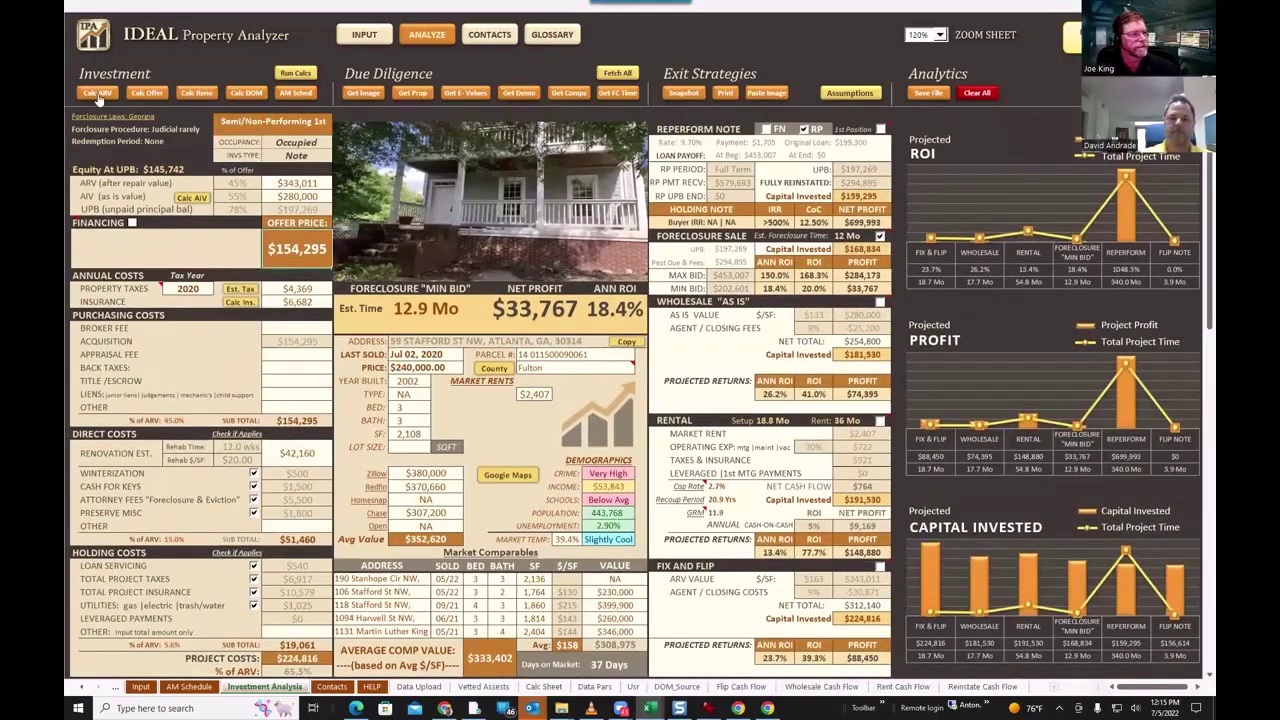
{"action": "left_click", "coordinate": [296, 256]}
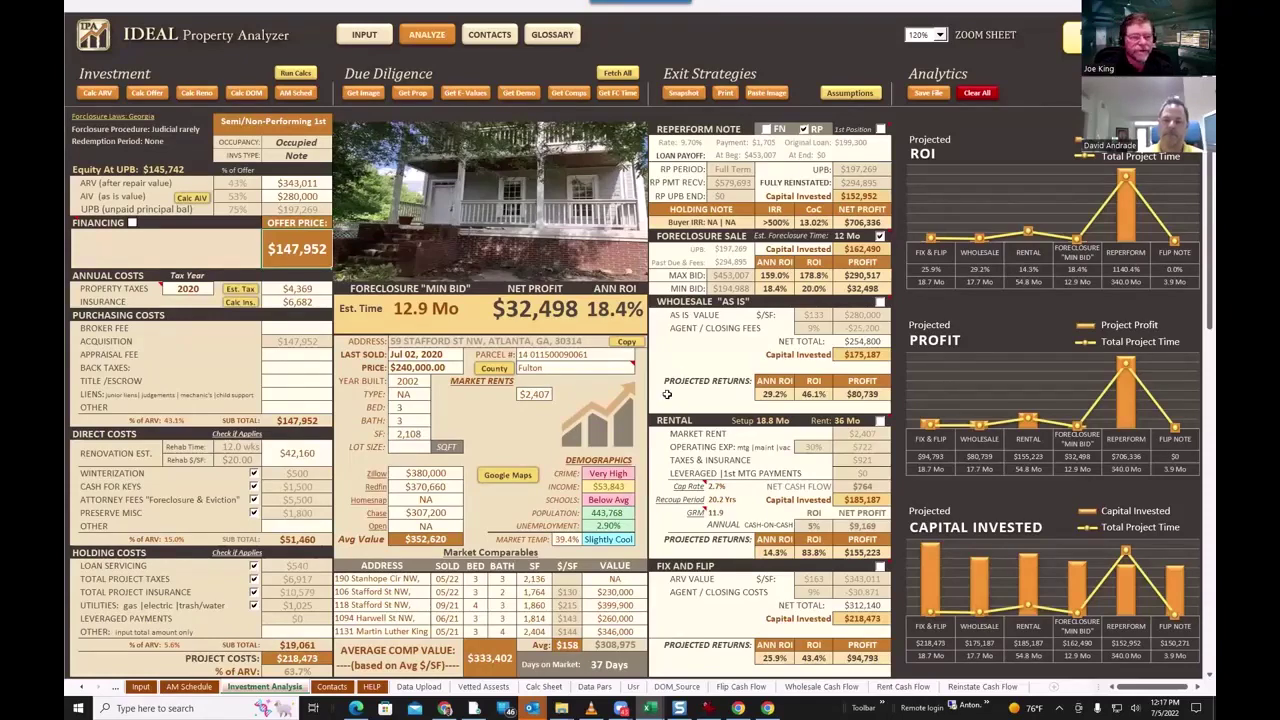
Step: Set the minimum required ROI for the foreclosure sale to 50% in the default assumptions
{"action": "scroll", "coordinate": [441, 566], "scroll_direction": "down", "scroll_amount": 10}
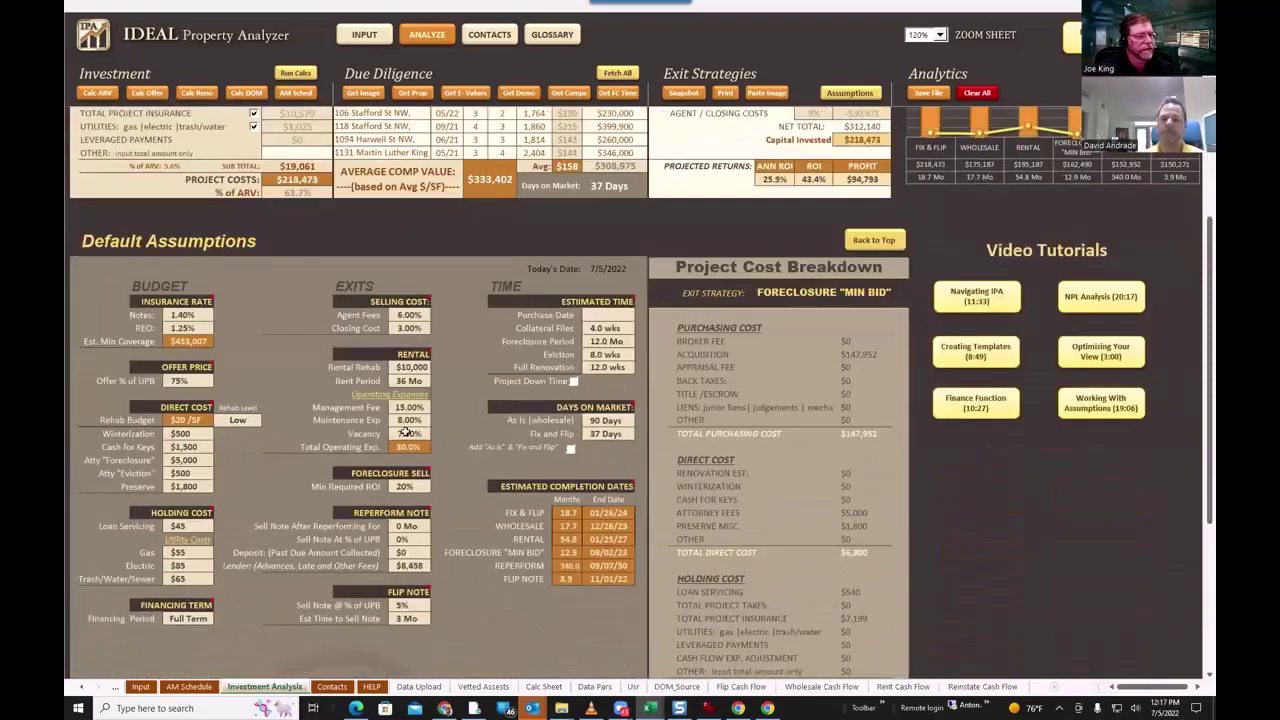
{"action": "left_click", "coordinate": [408, 485]}
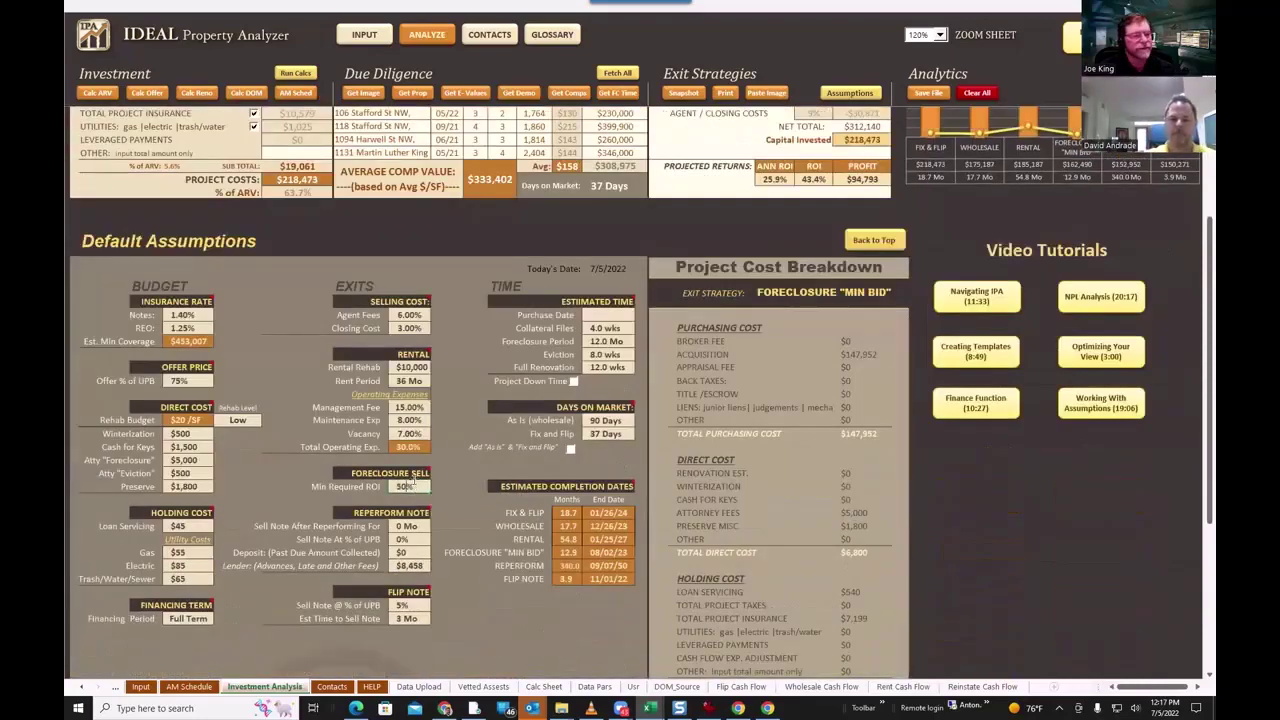
{"action": "scroll", "coordinate": [493, 316], "scroll_direction": "up", "scroll_amount": 6}
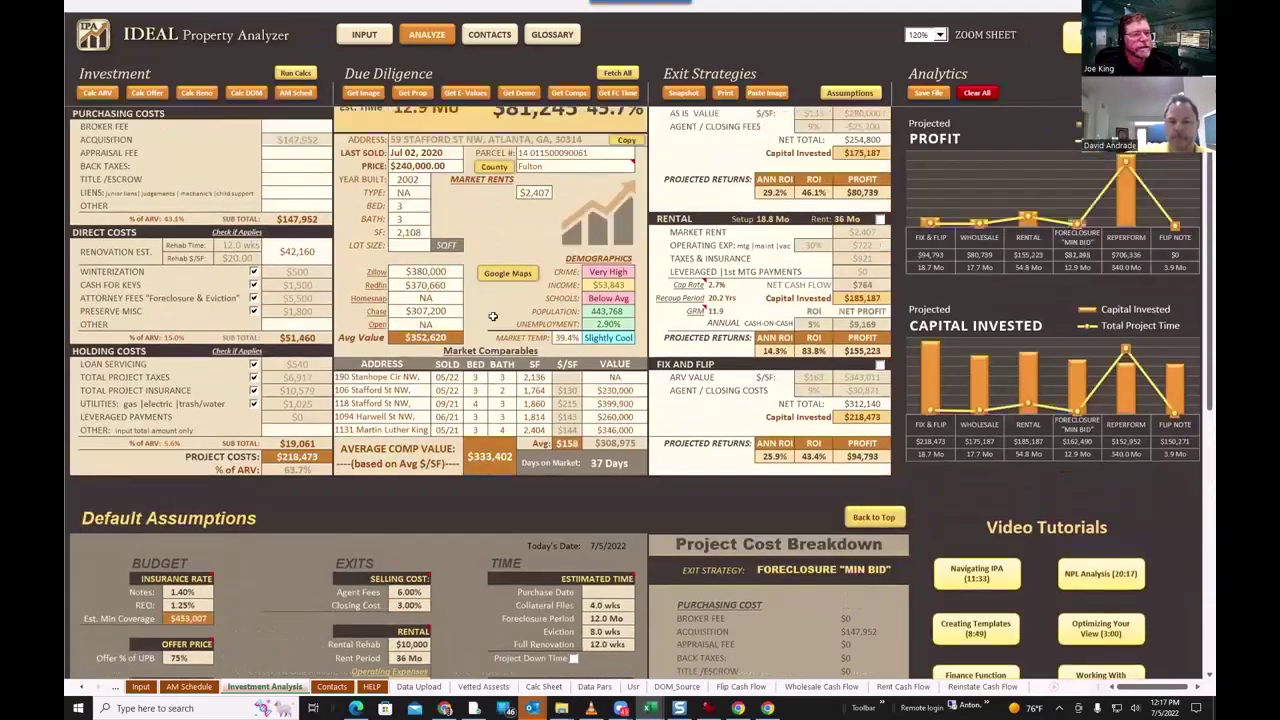
{"action": "scroll", "coordinate": [493, 316], "scroll_direction": "up", "scroll_amount": 4}
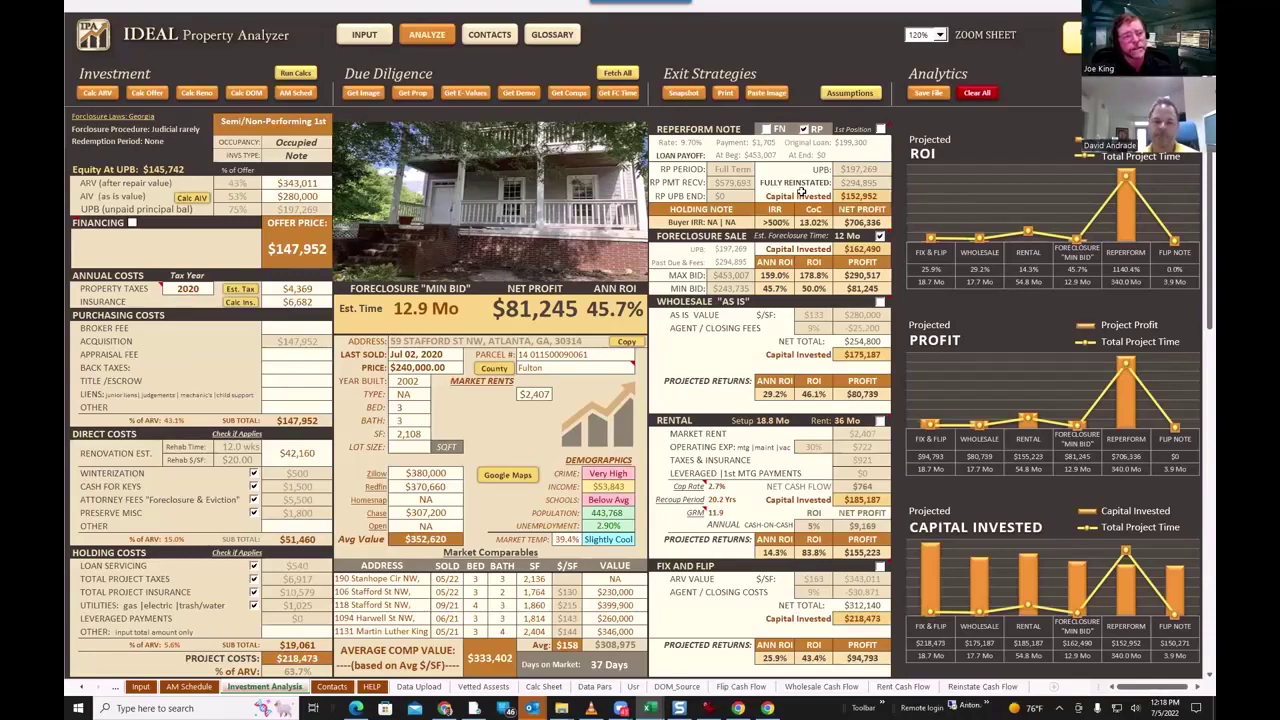
Step: Set the attorney foreclosure fee to $10,000 in the direct cost assumptions
{"action": "scroll", "coordinate": [253, 358], "scroll_direction": "down", "scroll_amount": 10}
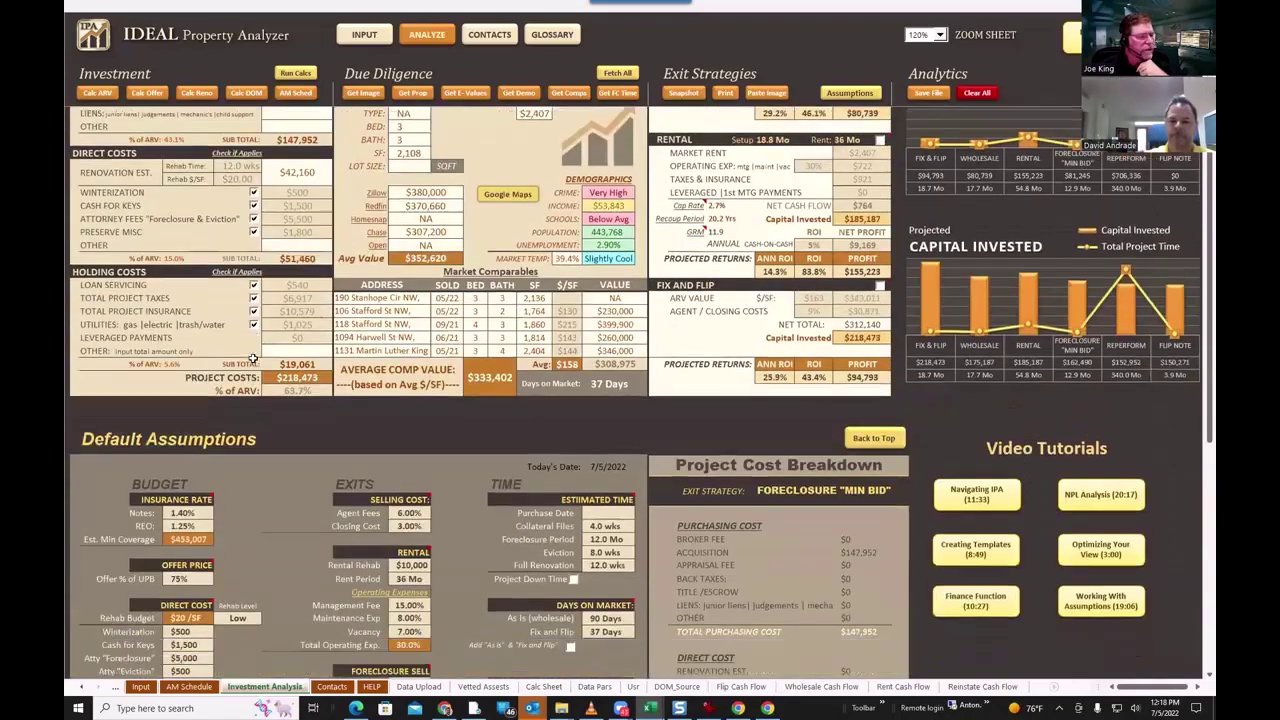
{"action": "scroll", "coordinate": [253, 360], "scroll_direction": "down", "scroll_amount": 1}
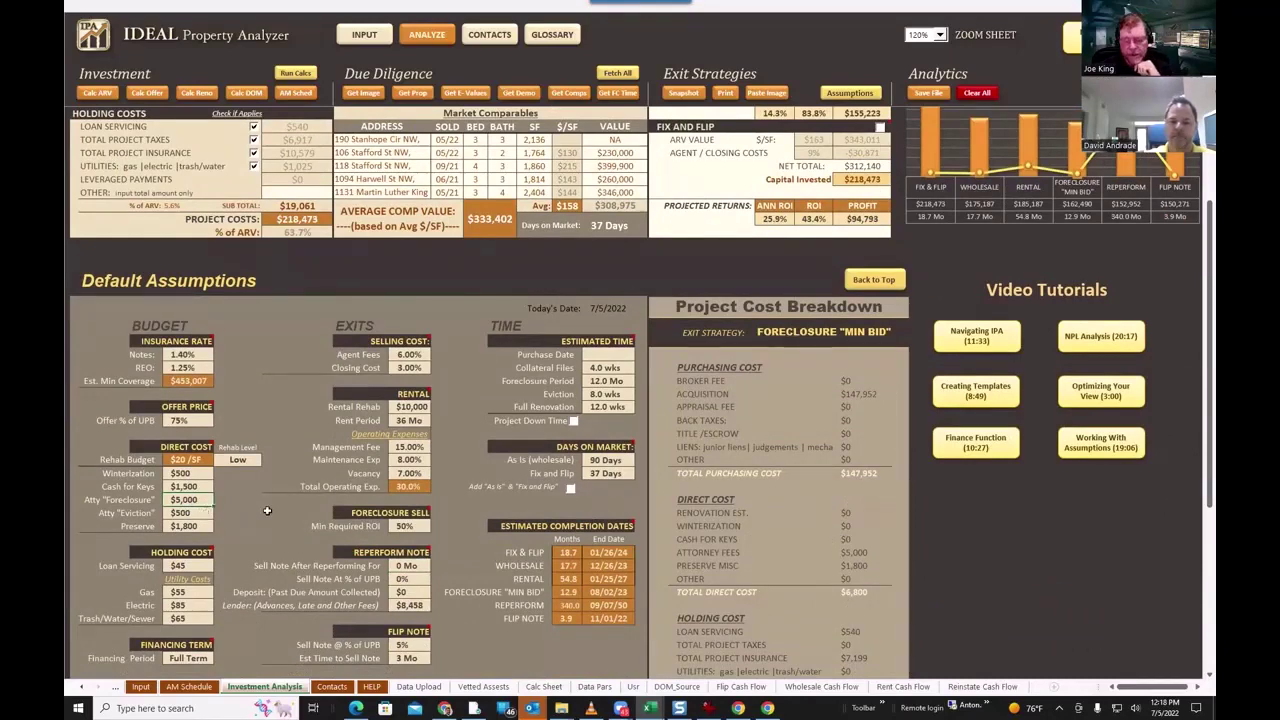
{"action": "type", "text": "100"}
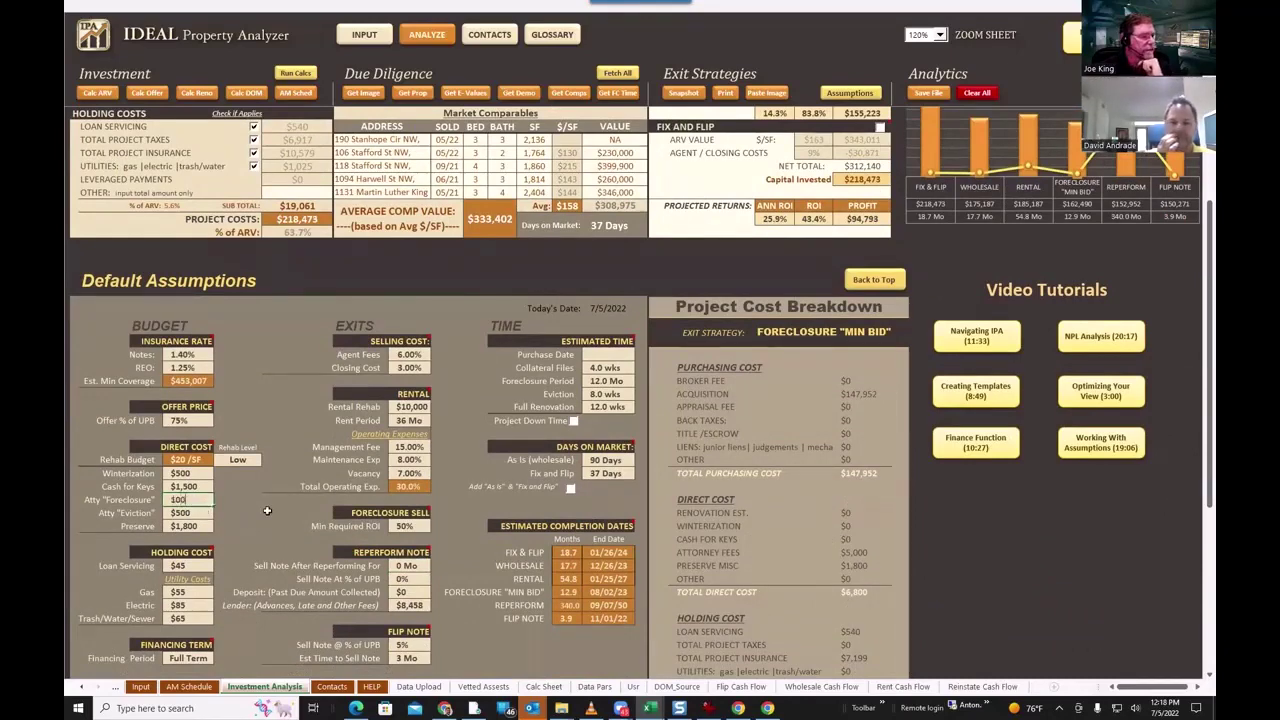
{"action": "type", "text": "00"}
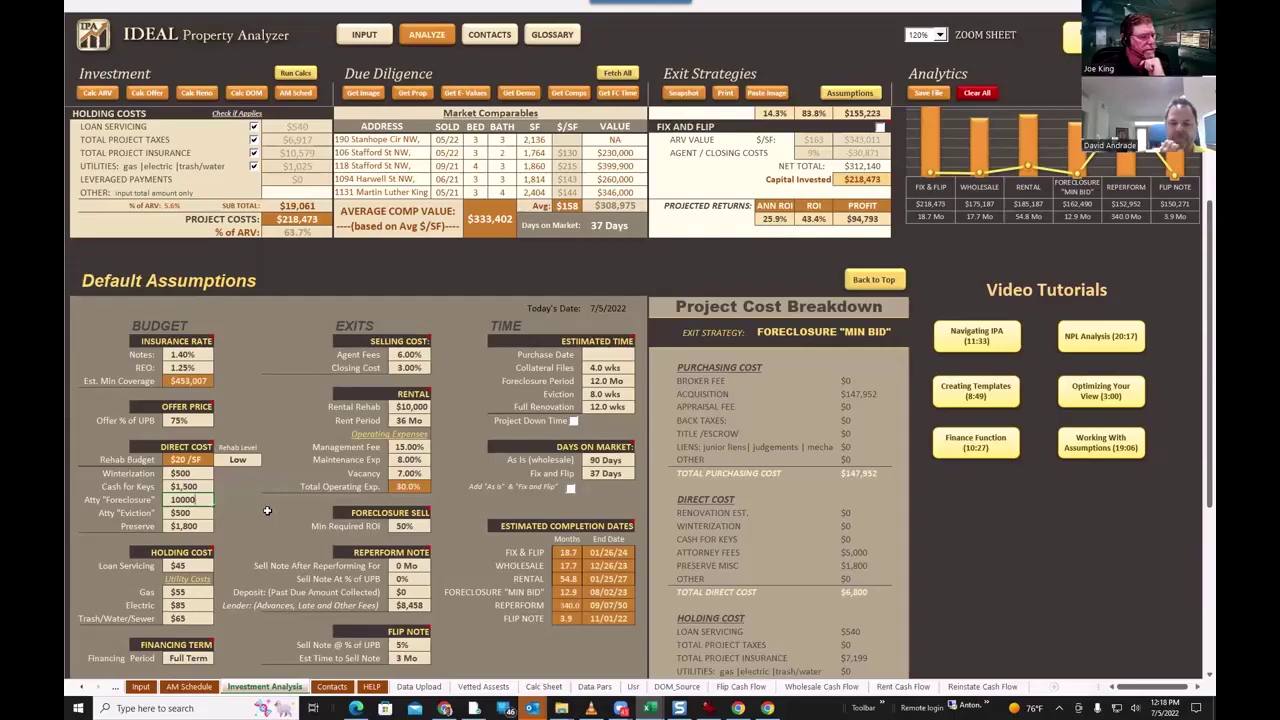
{"action": "key", "text": "Return"}
Step: Run all investment calculations for the property and close the completion notice
{"action": "scroll", "coordinate": [260, 420], "scroll_direction": "up", "scroll_amount": 10}
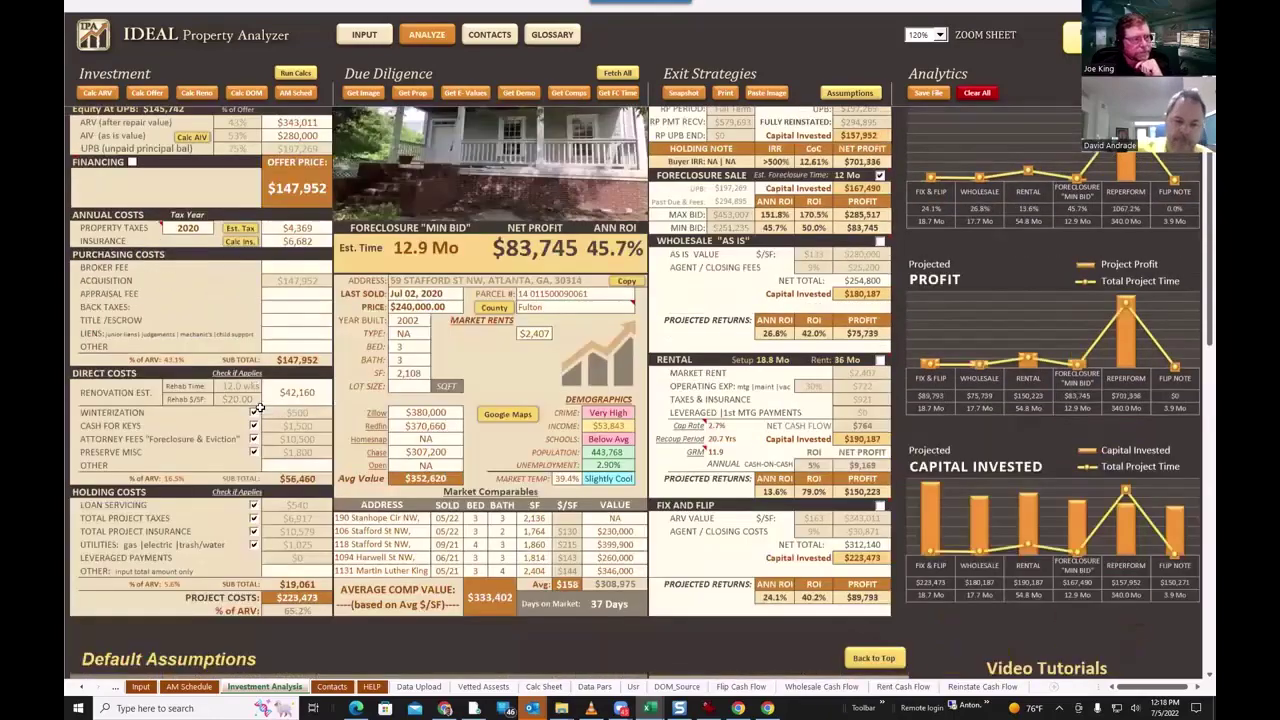
{"action": "scroll", "coordinate": [265, 404], "scroll_direction": "up", "scroll_amount": 2}
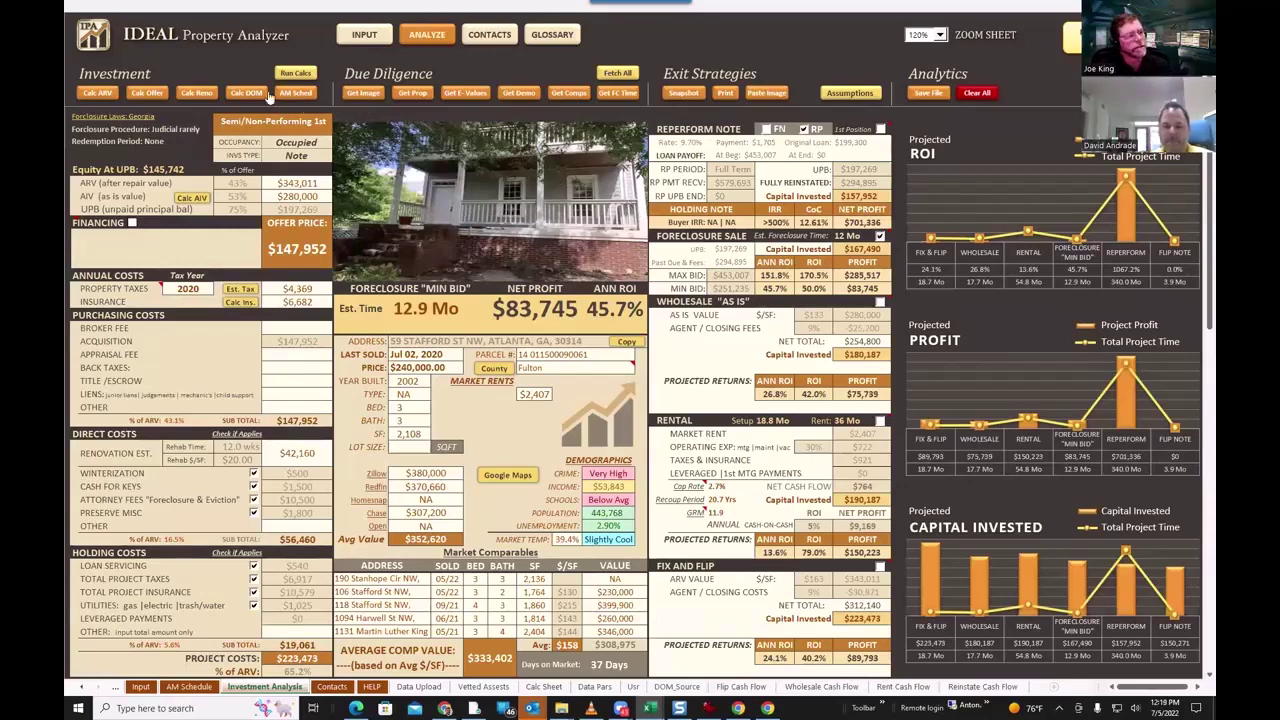
{"action": "left_click", "coordinate": [295, 74]}
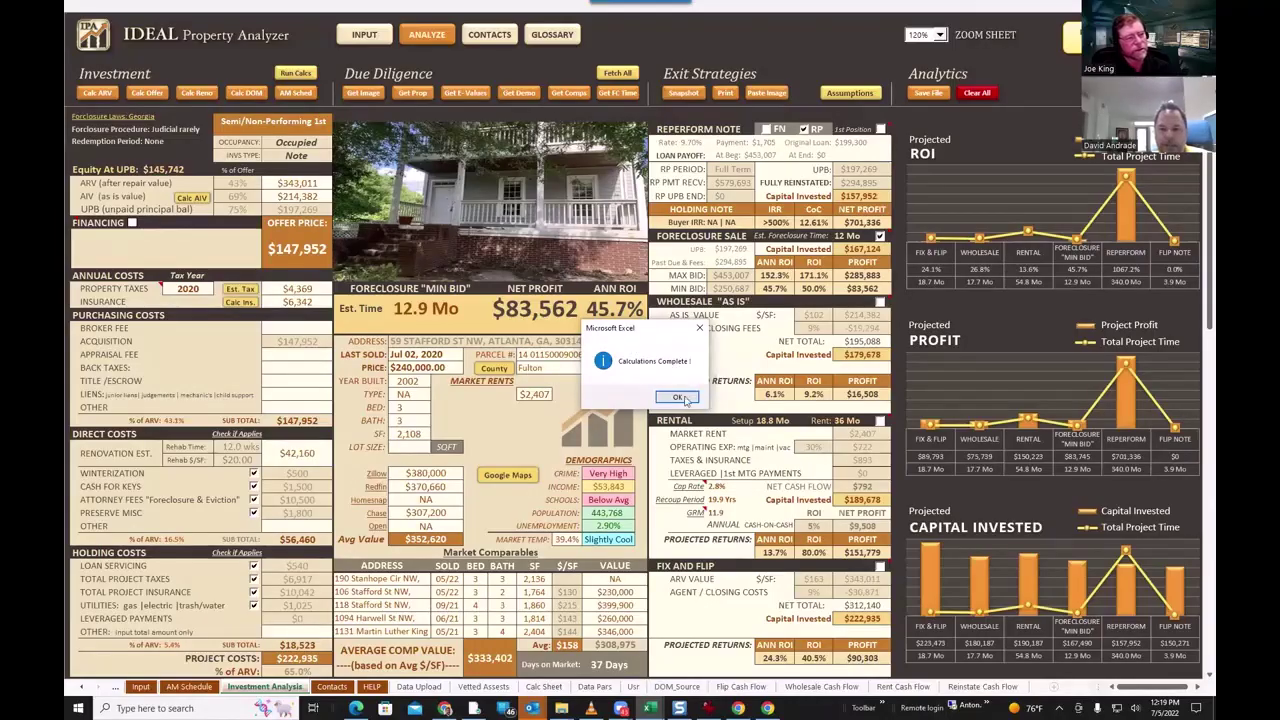
{"action": "left_click", "coordinate": [684, 396]}
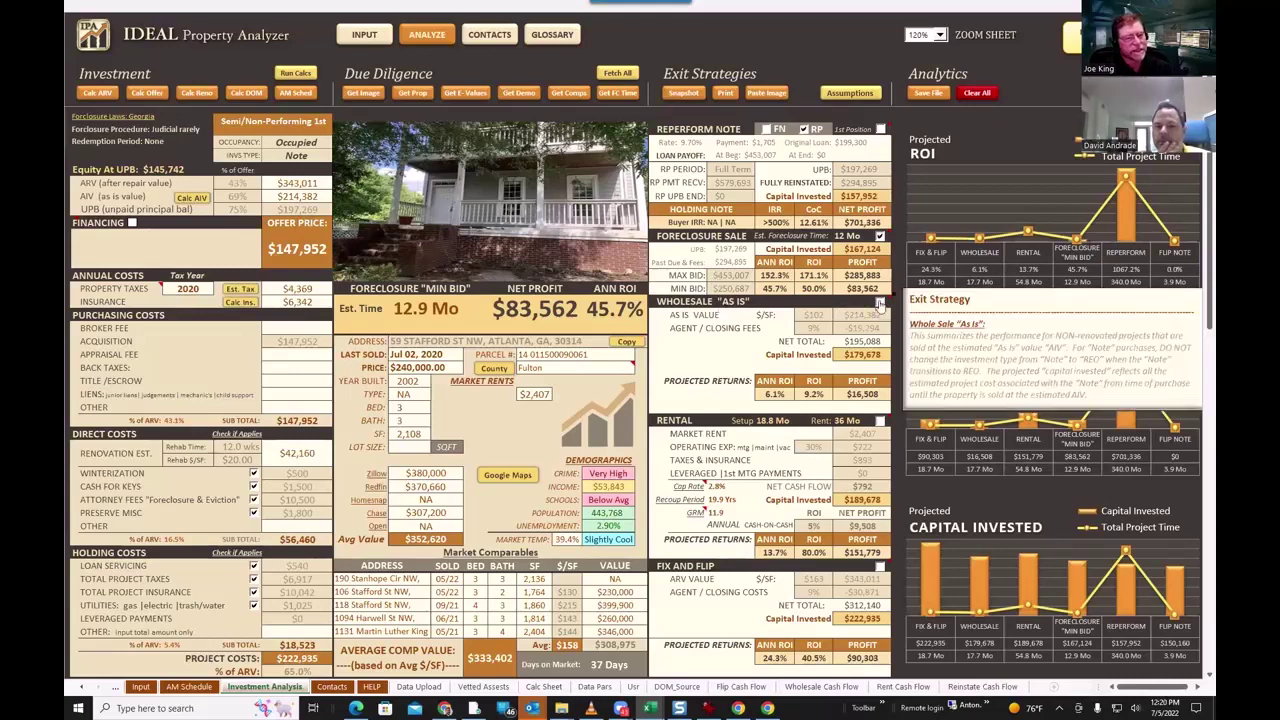
Step: Select the Wholesale "As Is" exit strategy and set the property's as-is value (AIV) to $300,000
{"action": "left_click", "coordinate": [880, 302]}
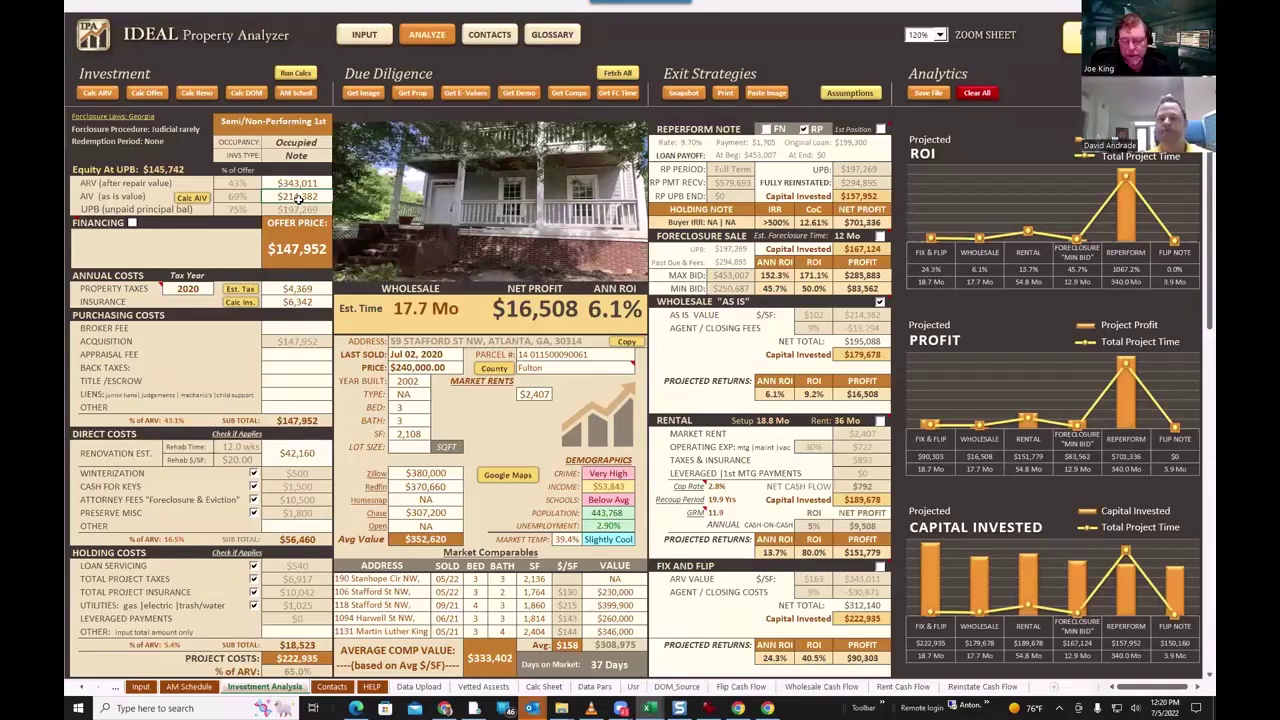
{"action": "type", "text": "300000"}
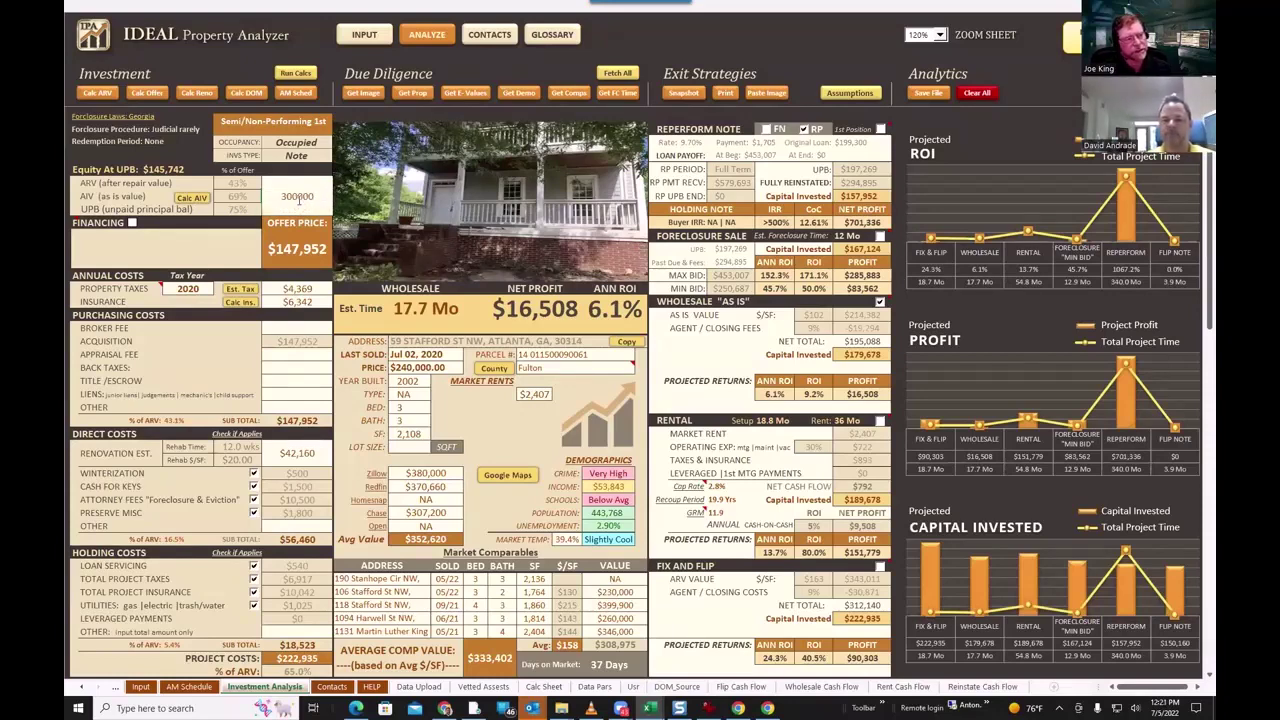
{"action": "key", "text": "Return"}
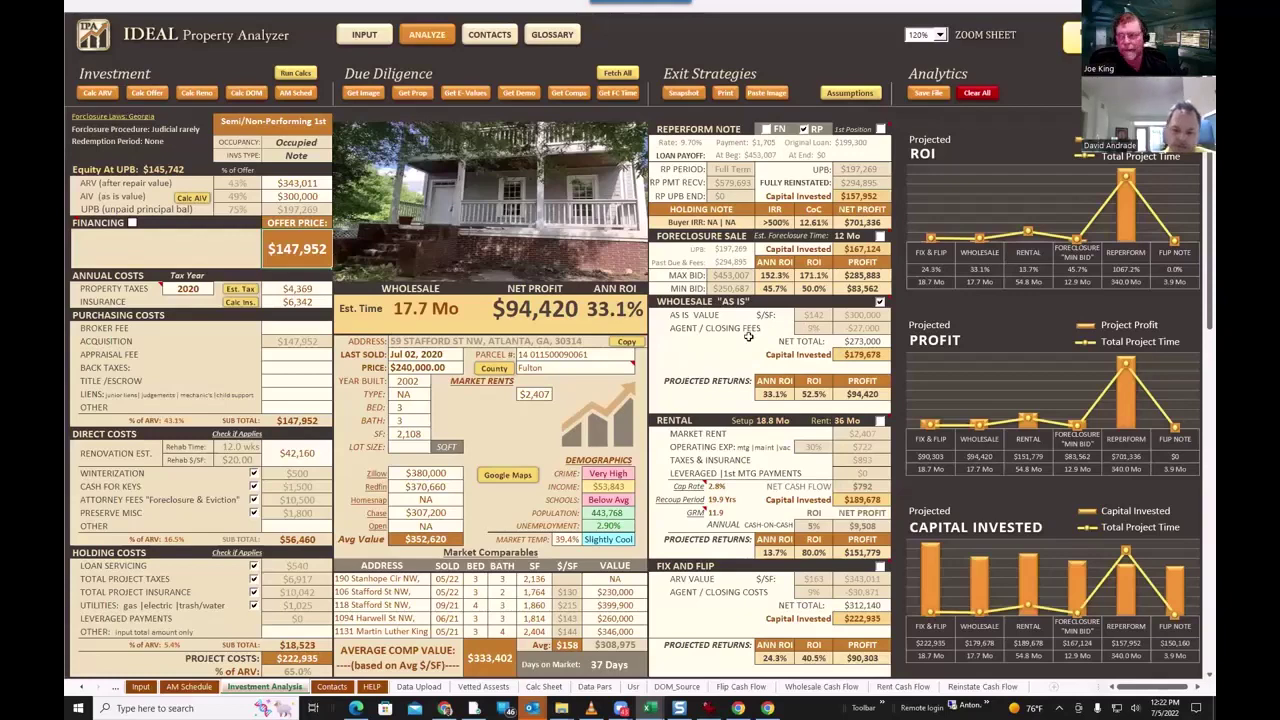
{"action": "scroll", "coordinate": [748, 337], "scroll_direction": "down", "scroll_amount": 1}
{"action": "scroll", "coordinate": [748, 337], "scroll_direction": "up", "scroll_amount": 1}
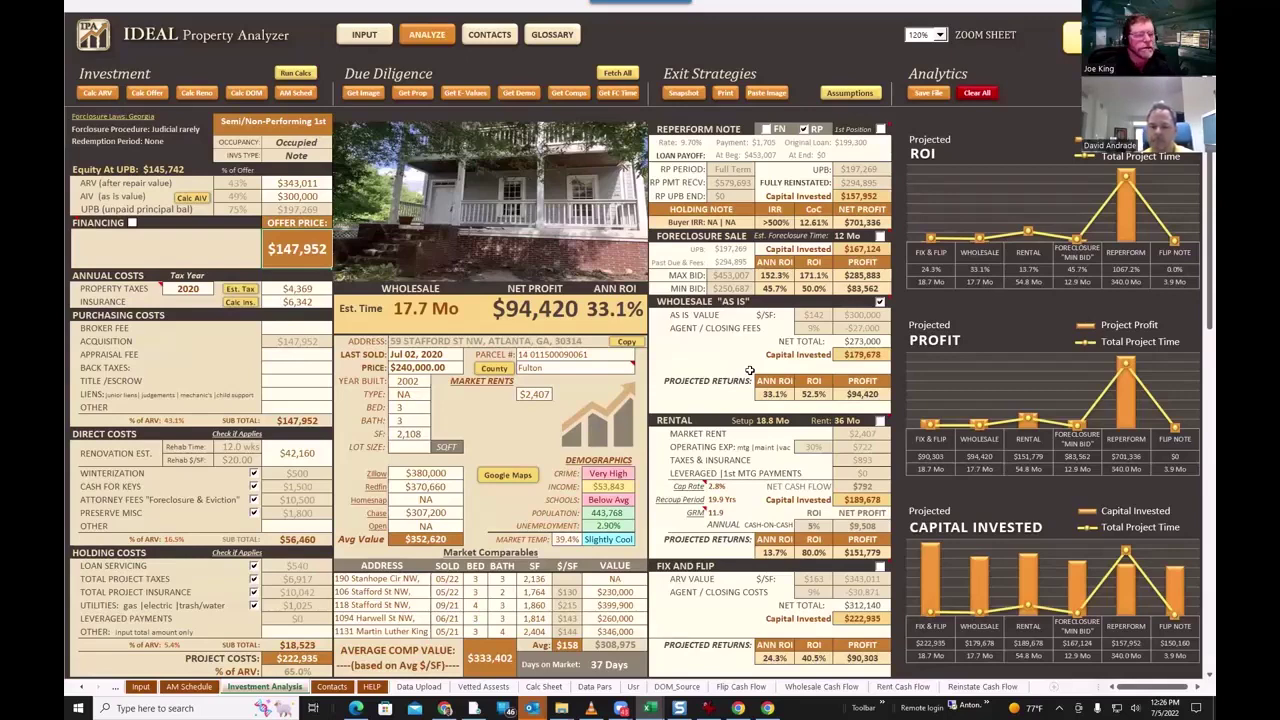
Step: Switch to the Rental exit strategy and review its market rent, setup and rent periods, cap rate and cash flow
{"action": "left_click", "coordinate": [880, 422]}
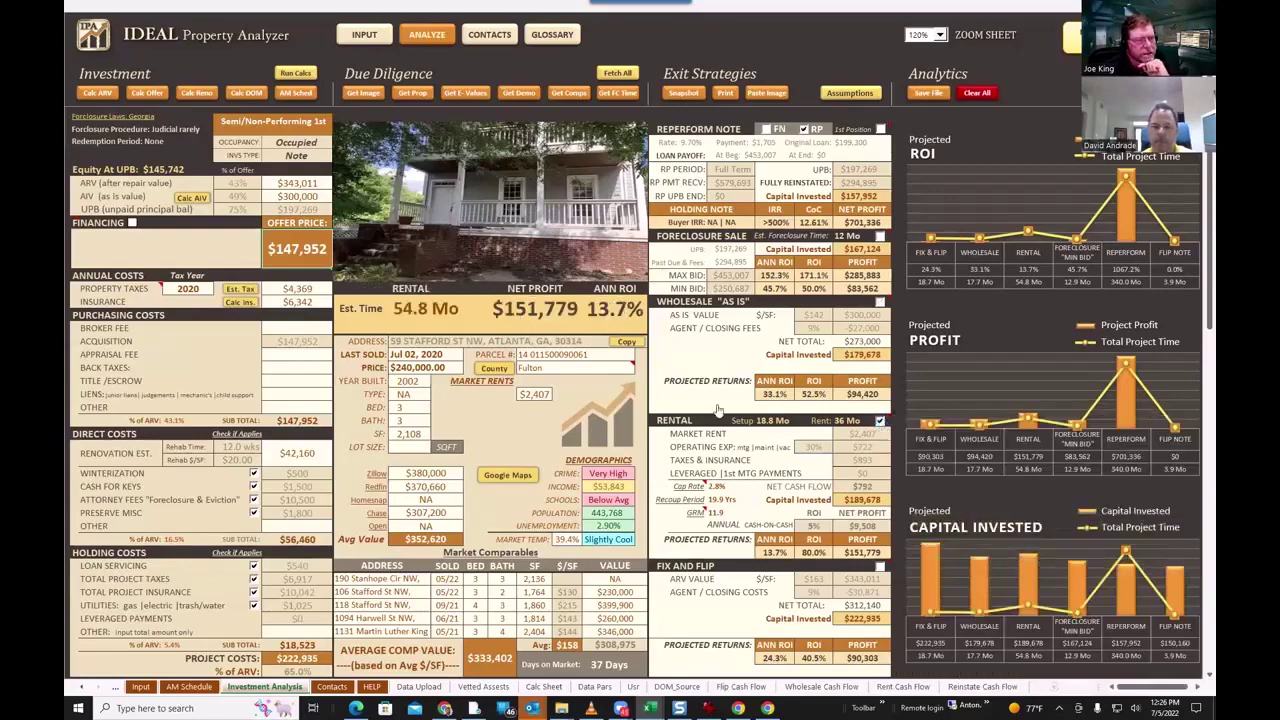
{"action": "scroll", "coordinate": [708, 393], "scroll_direction": "down", "scroll_amount": 1}
{"action": "scroll", "coordinate": [712, 395], "scroll_direction": "up", "scroll_amount": 1}
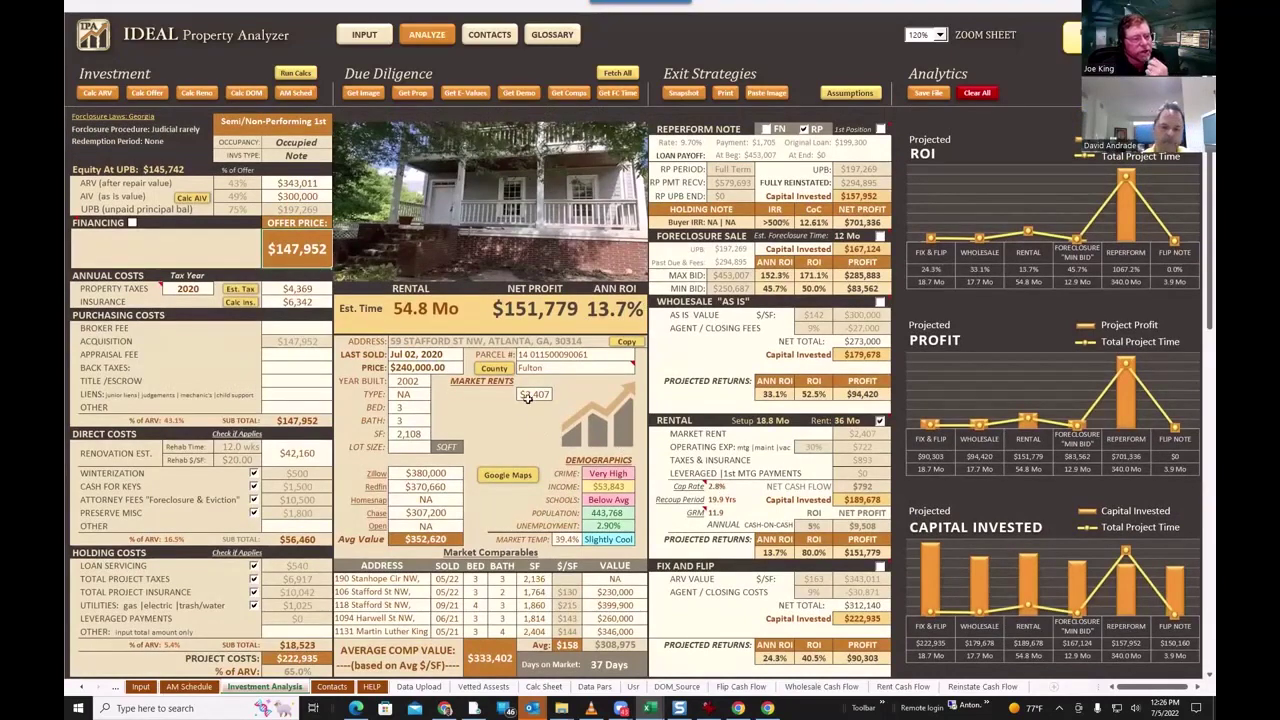
{"action": "mouse_move", "coordinate": [682, 486]}
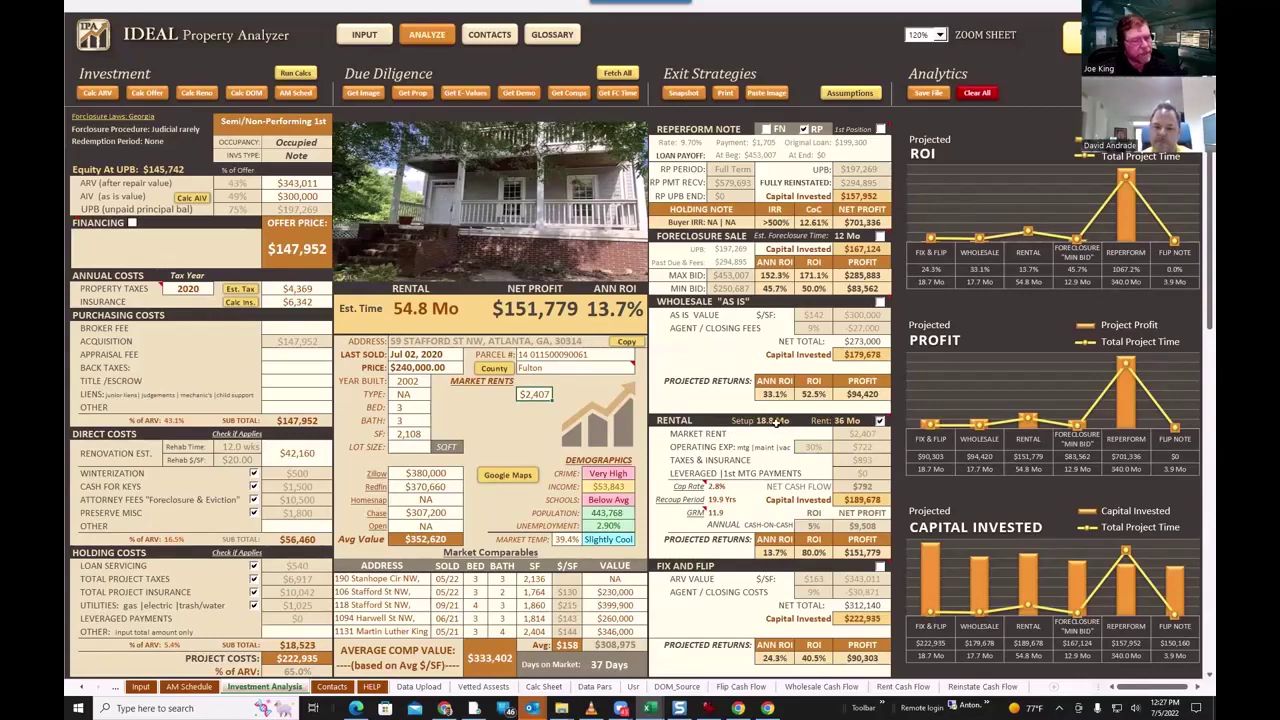
{"action": "mouse_move", "coordinate": [849, 422]}
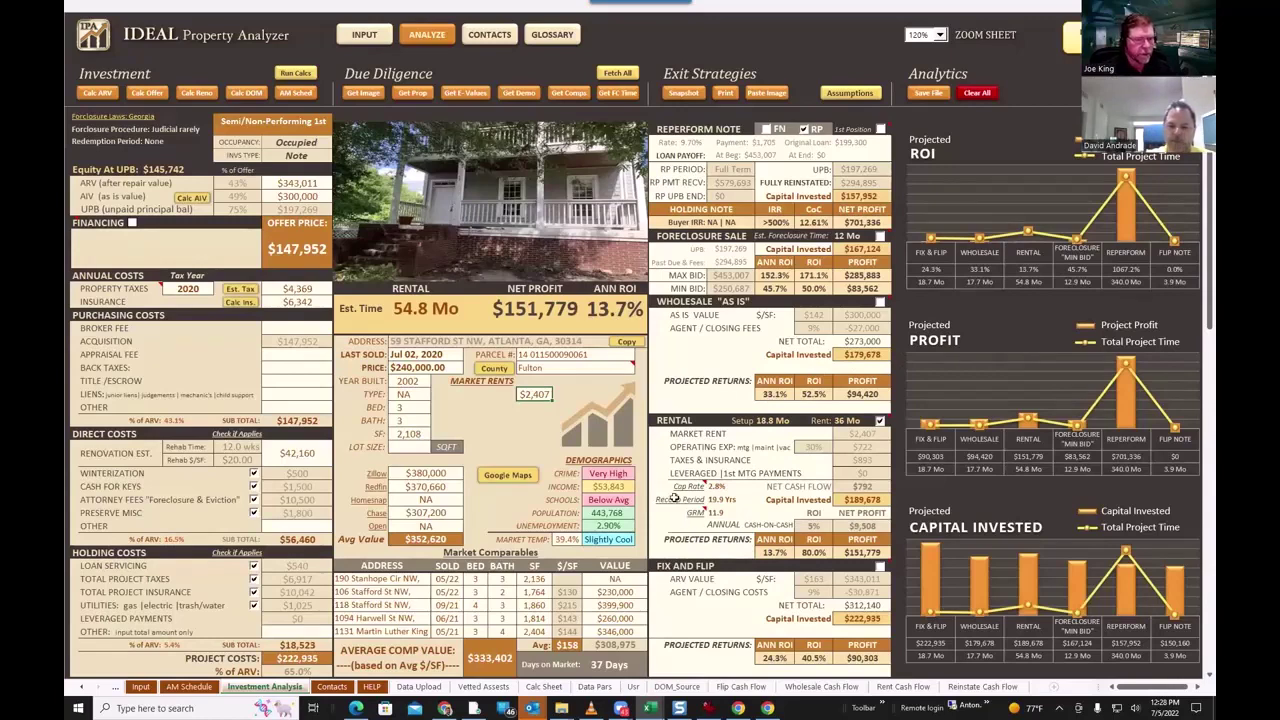
{"action": "mouse_move", "coordinate": [682, 488]}
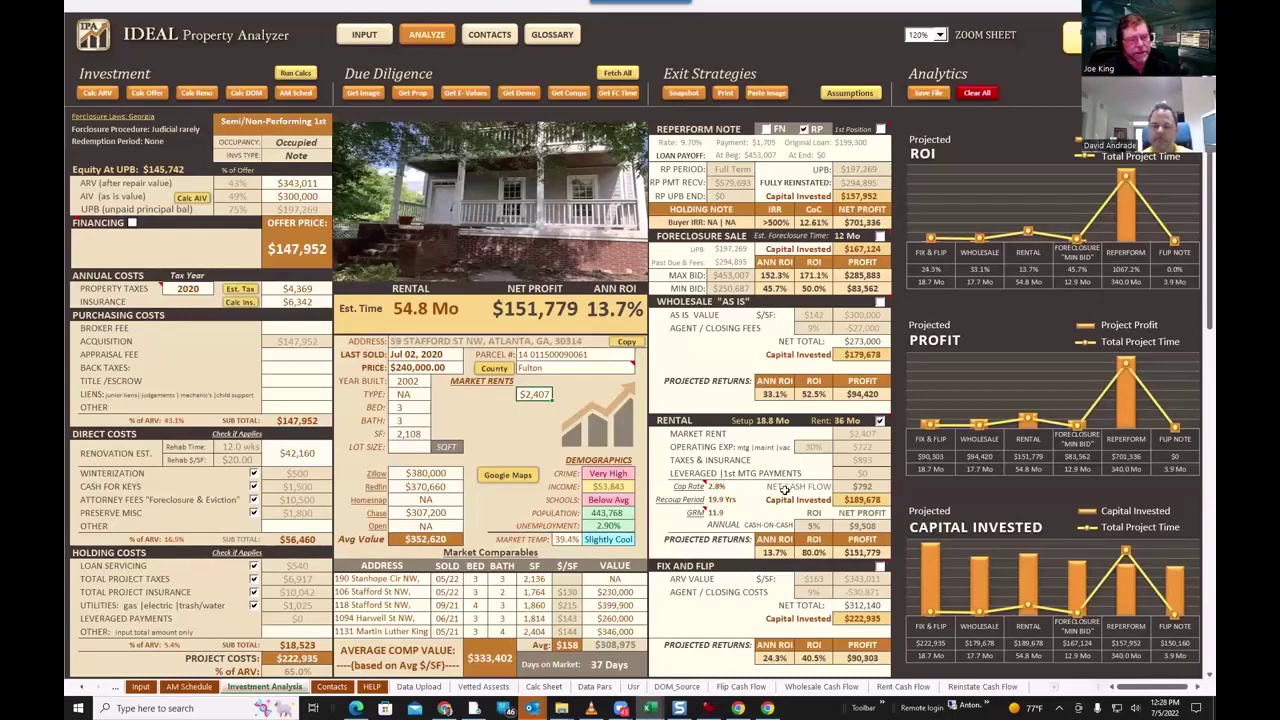
{"action": "left_click", "coordinate": [881, 421]}
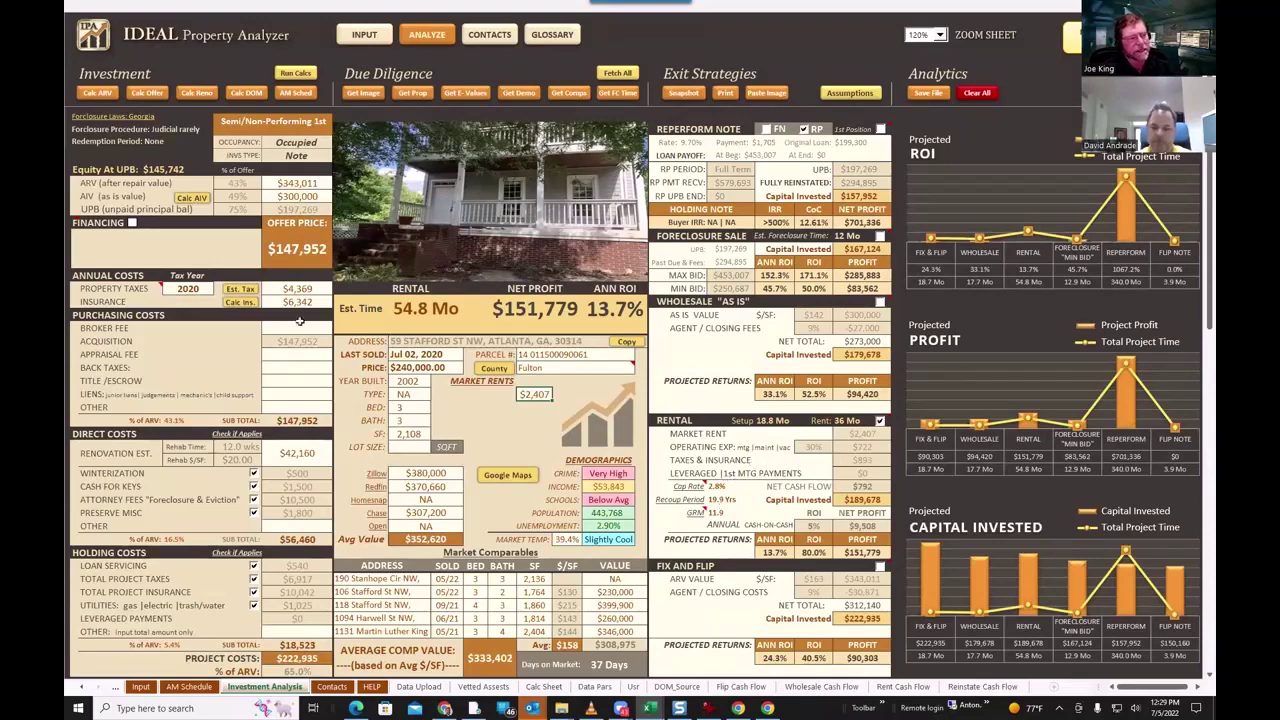
Step: Enable lender financing for the investment and set the loan amount to $100,000
{"action": "left_click", "coordinate": [131, 223]}
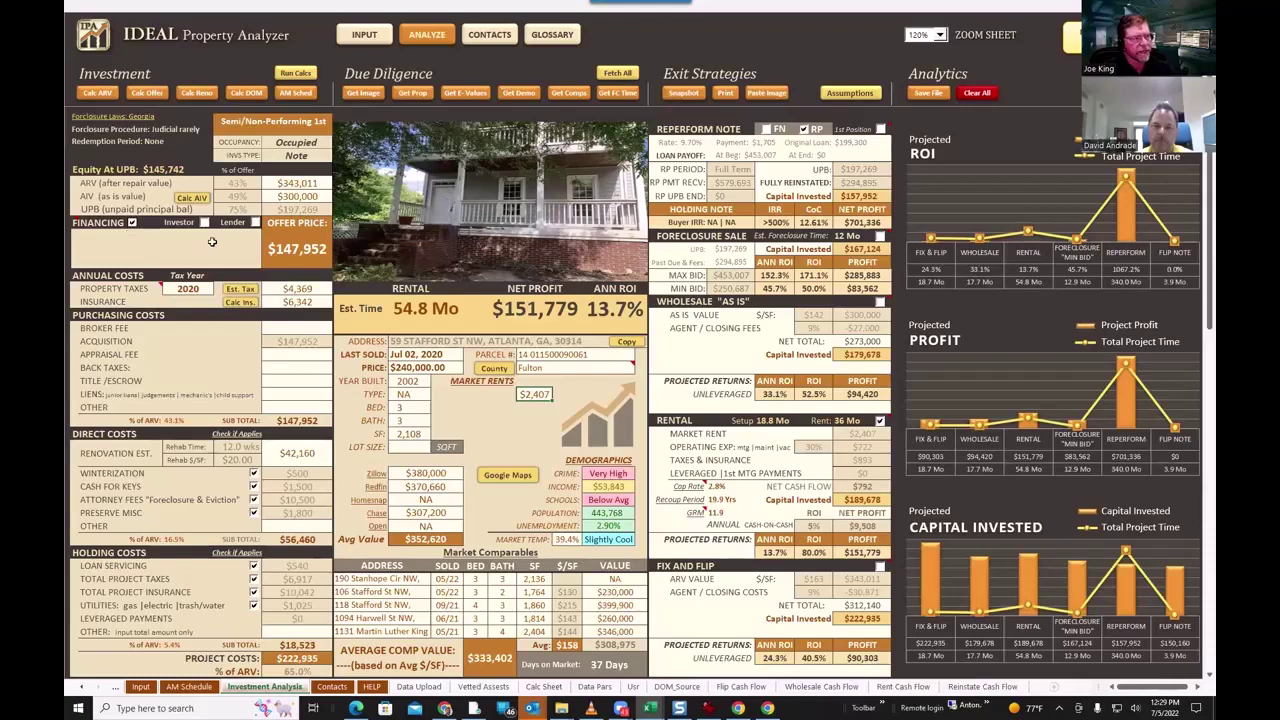
{"action": "left_click", "coordinate": [255, 222]}
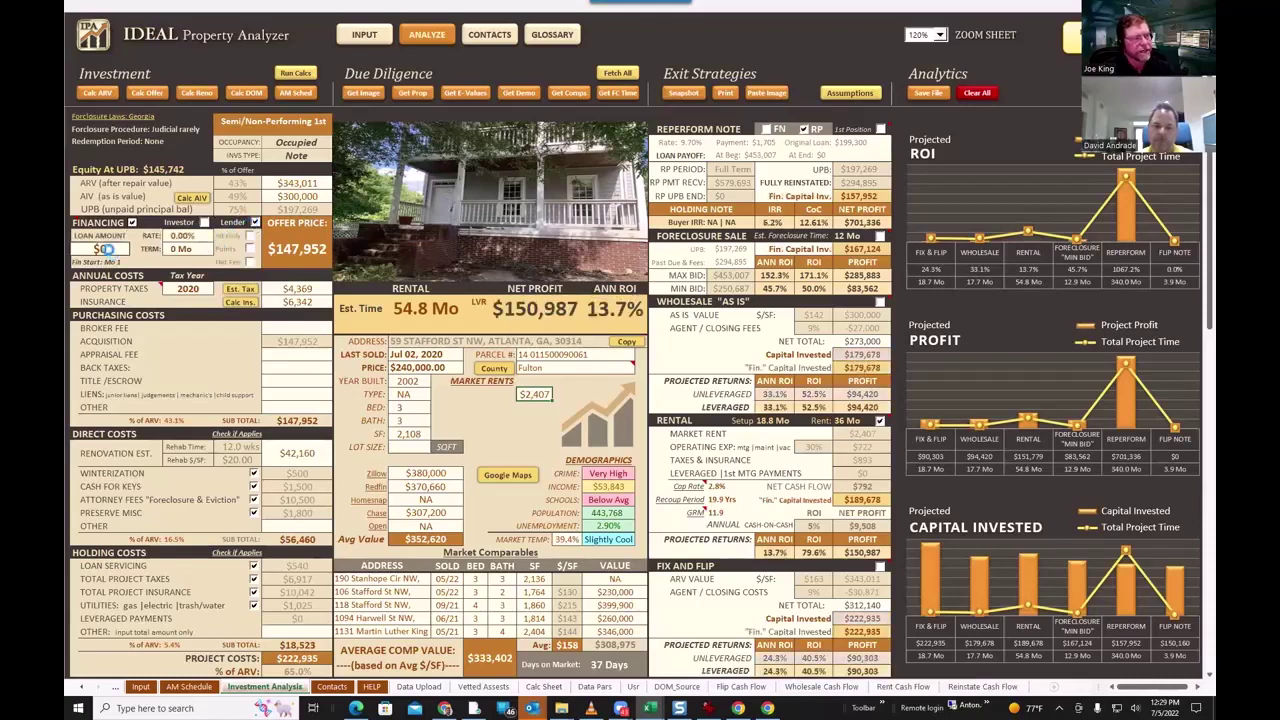
{"action": "left_click", "coordinate": [106, 249]}
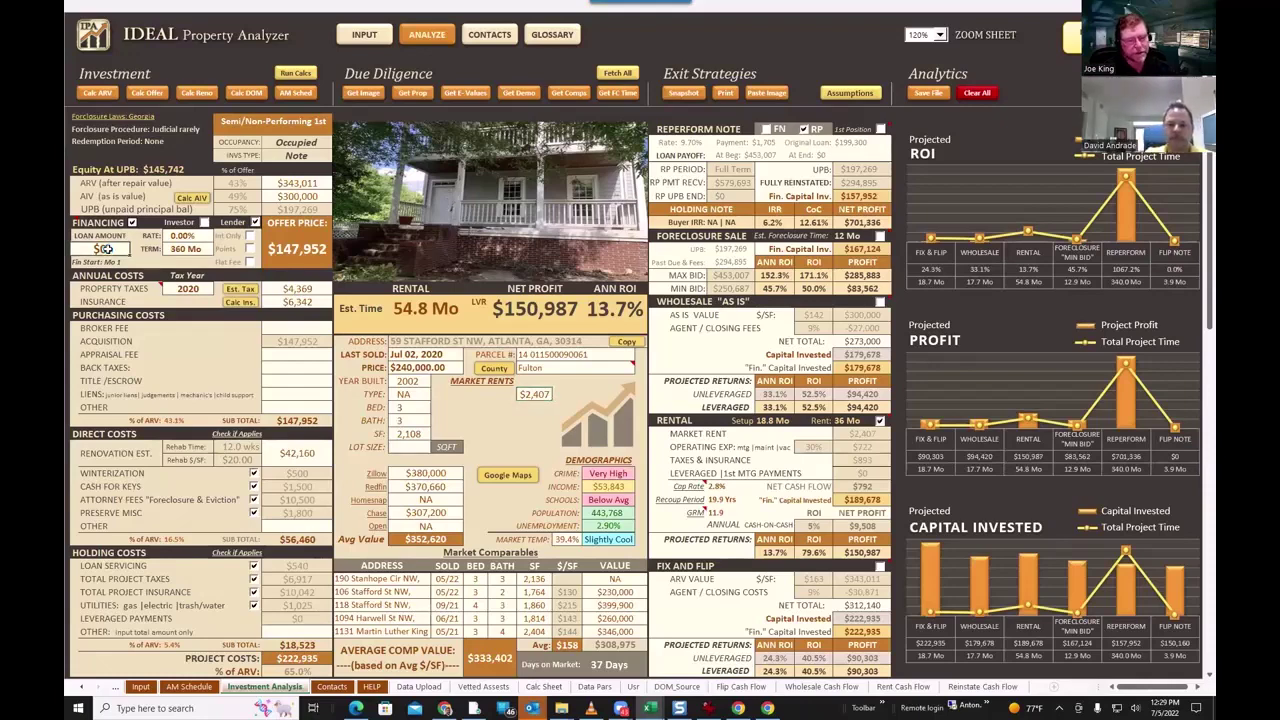
{"action": "type", "text": "100"}
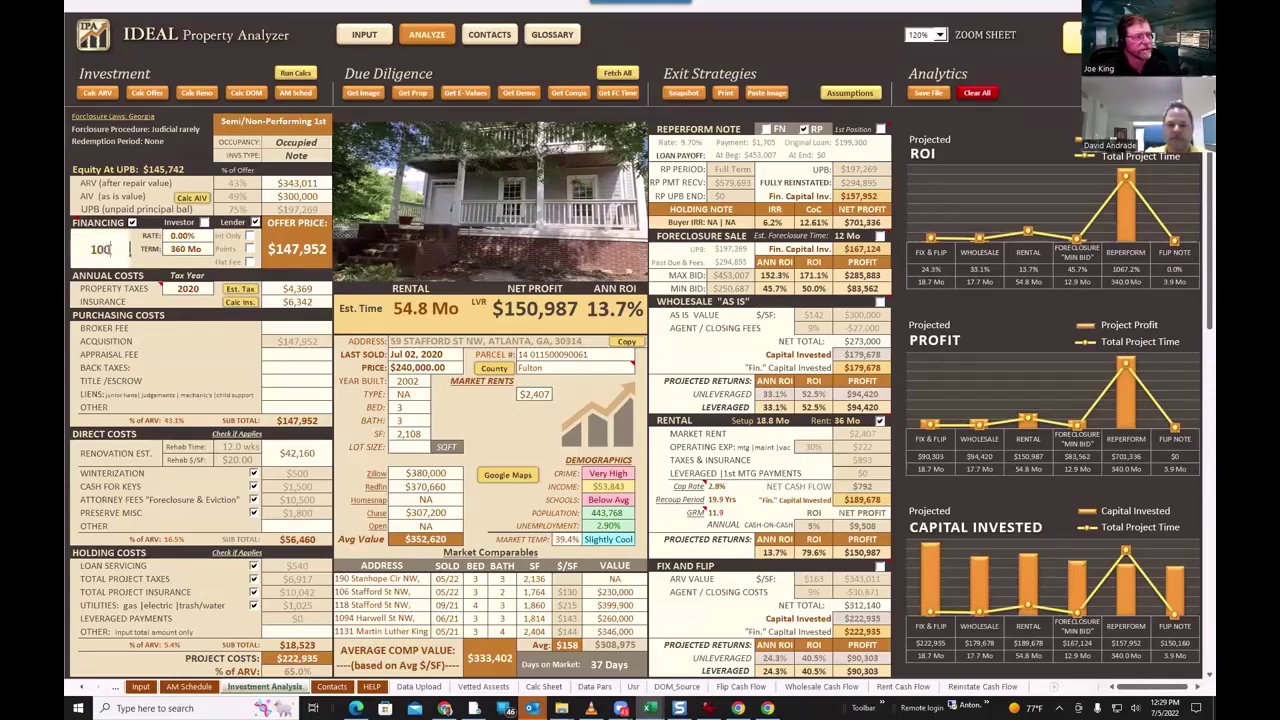
{"action": "type", "text": "000"}
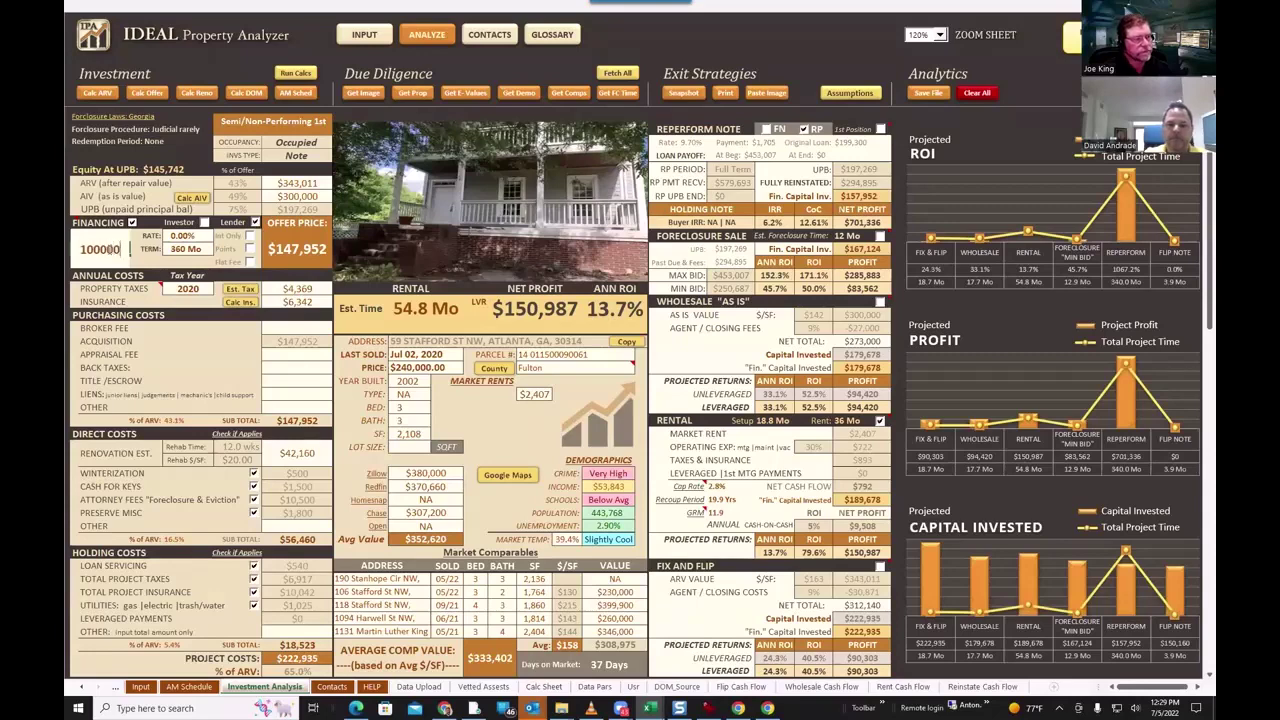
Step: Set the loan's interest rate to 8% and switch the interest-only option on and back off
{"action": "left_click", "coordinate": [175, 236]}
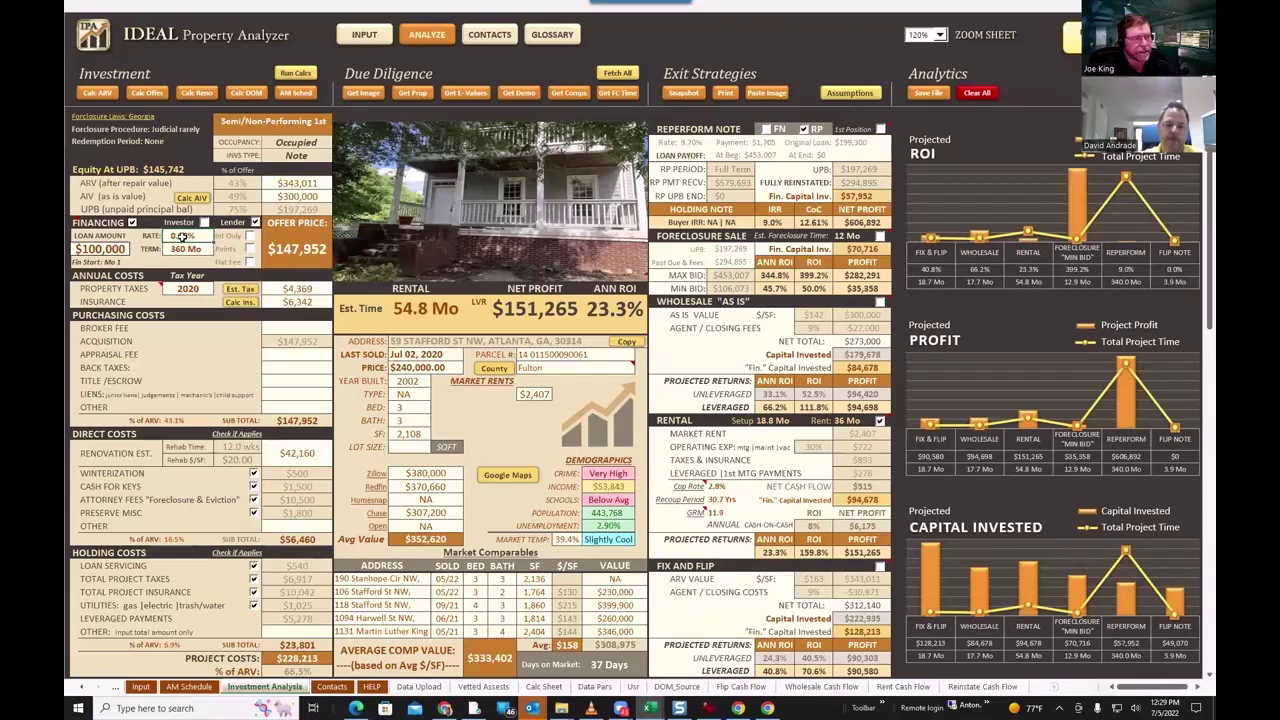
{"action": "type", "text": "8"}
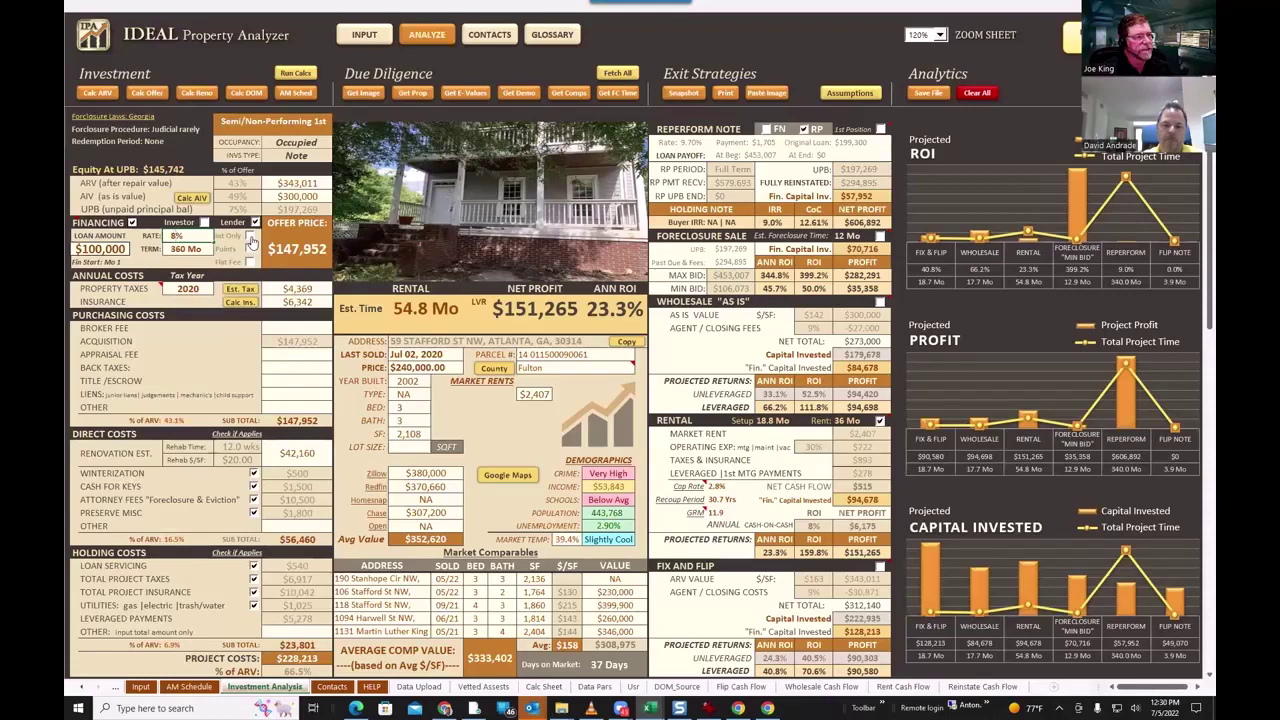
{"action": "left_click", "coordinate": [251, 240]}
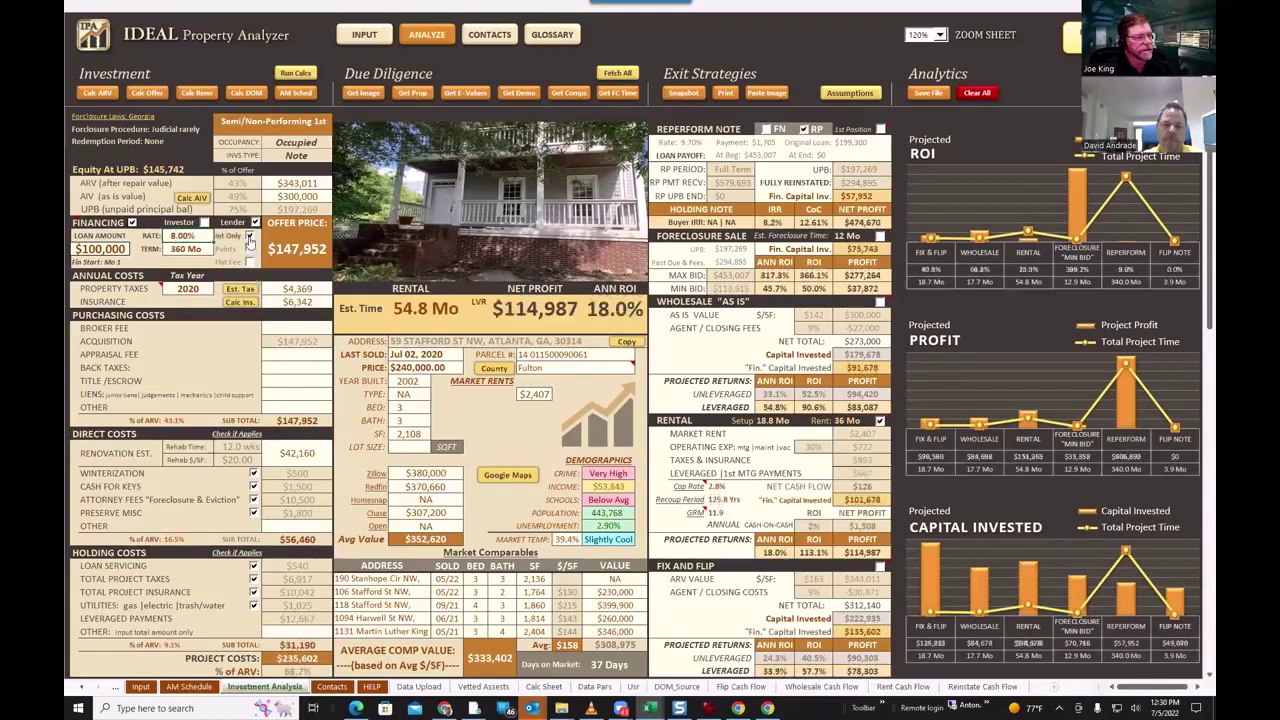
{"action": "left_click", "coordinate": [250, 237]}
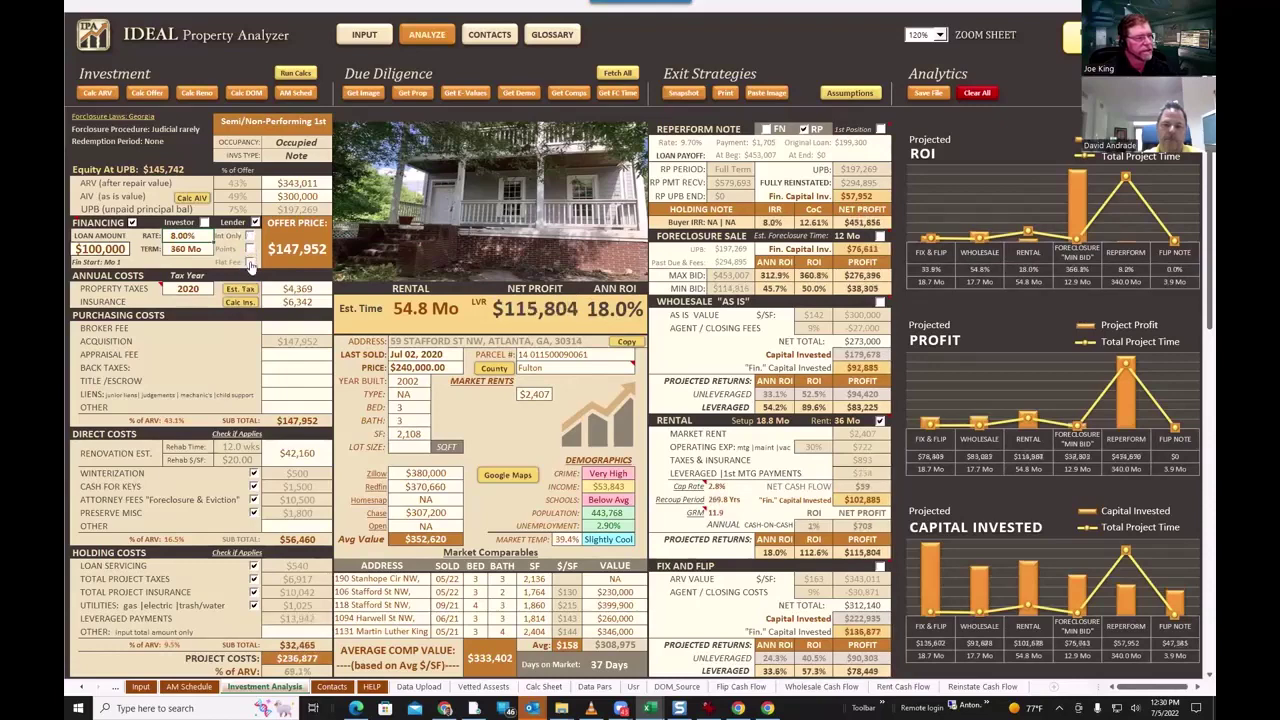
Step: Include lender points in the financing and set them to 1.0
{"action": "left_click", "coordinate": [250, 250]}
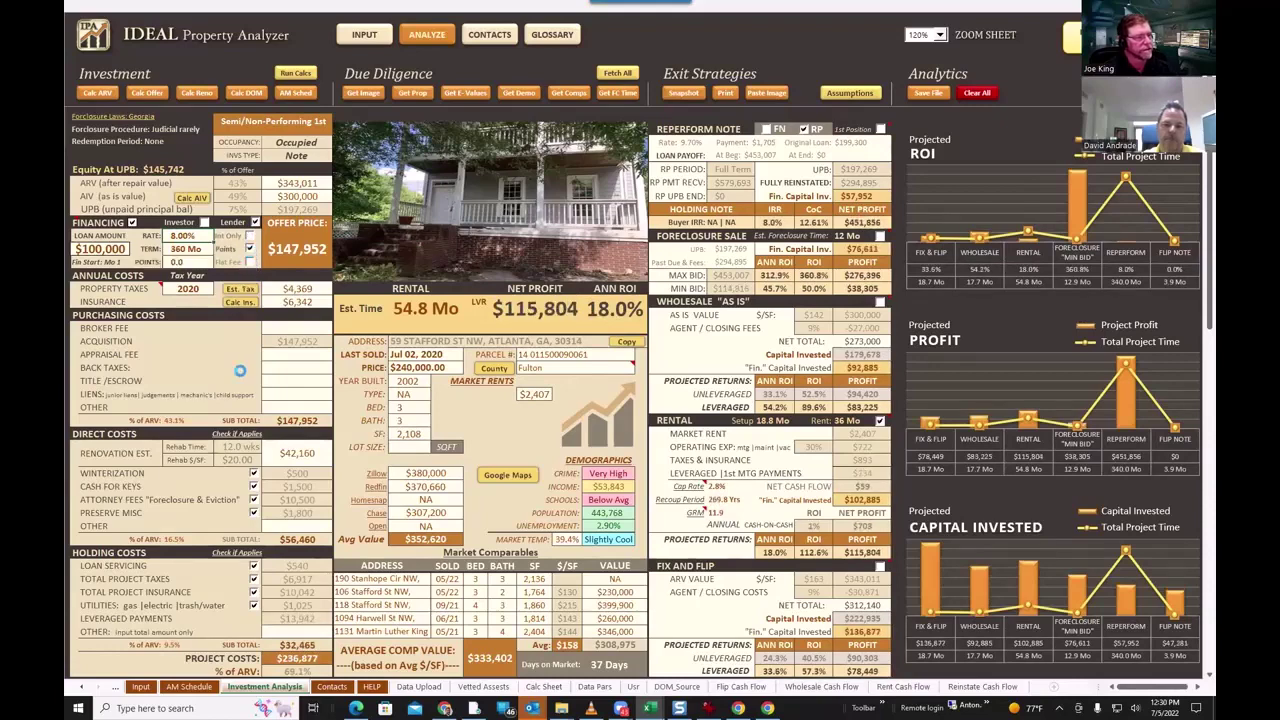
{"action": "left_click", "coordinate": [191, 261]}
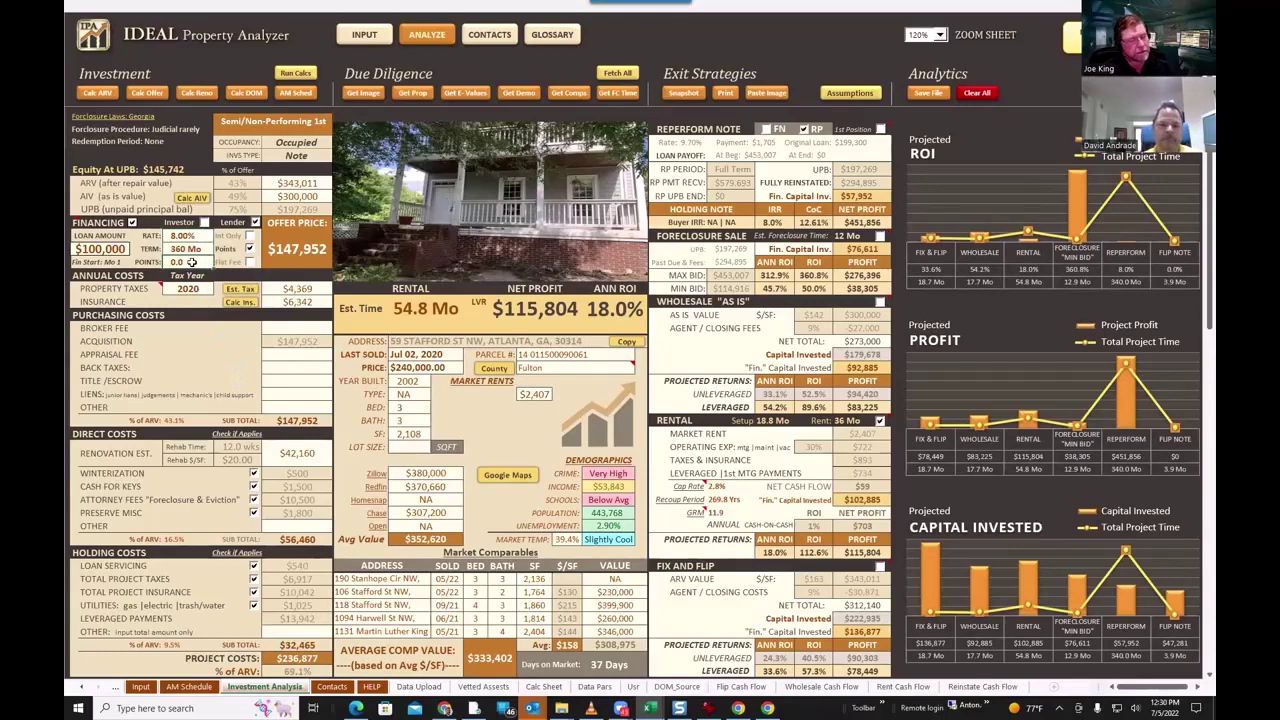
{"action": "type", "text": "1"}
{"action": "key", "text": "Return"}
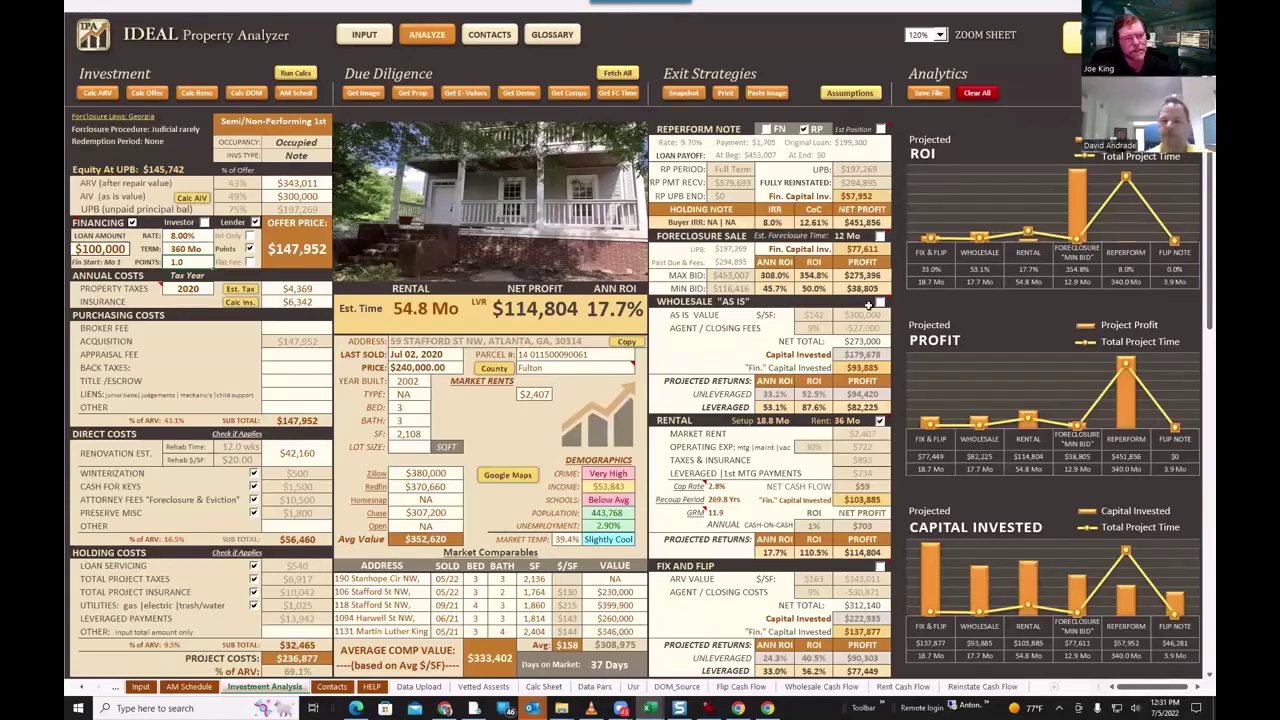
Step: Switch the analysis to the Fix and Flip exit strategy
{"action": "mouse_move", "coordinate": [886, 310]}
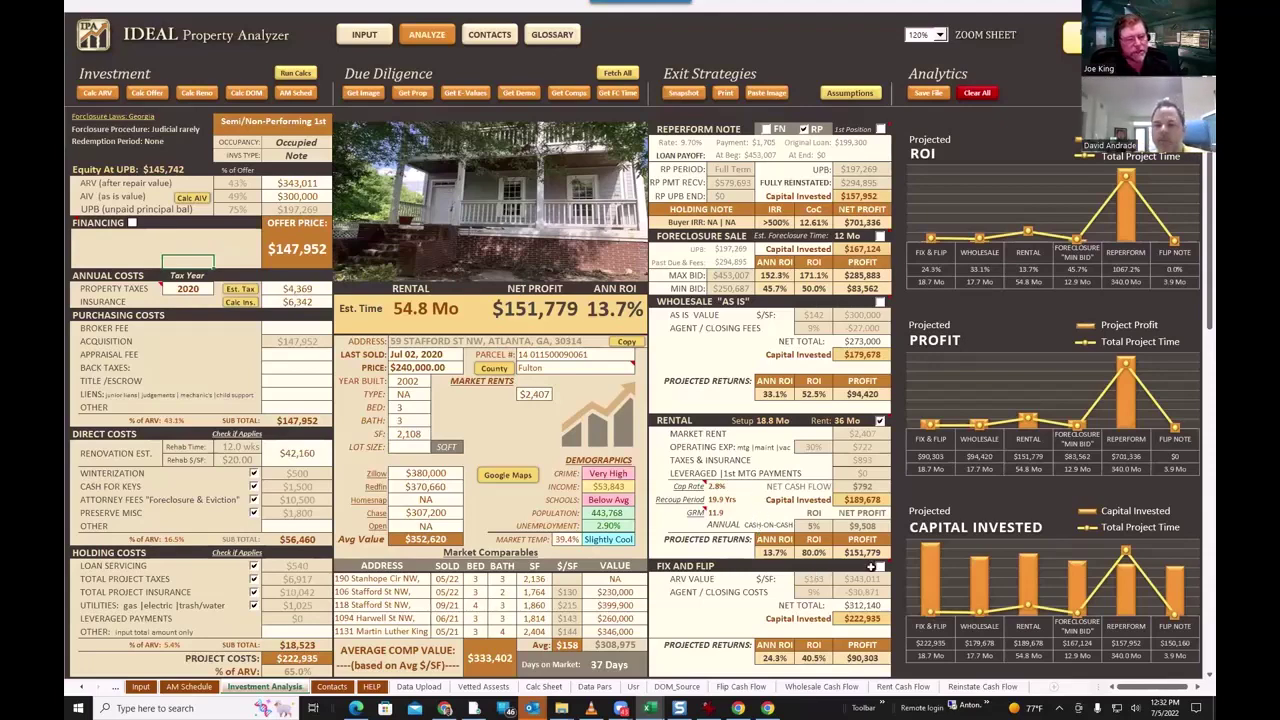
{"action": "mouse_move", "coordinate": [871, 566]}
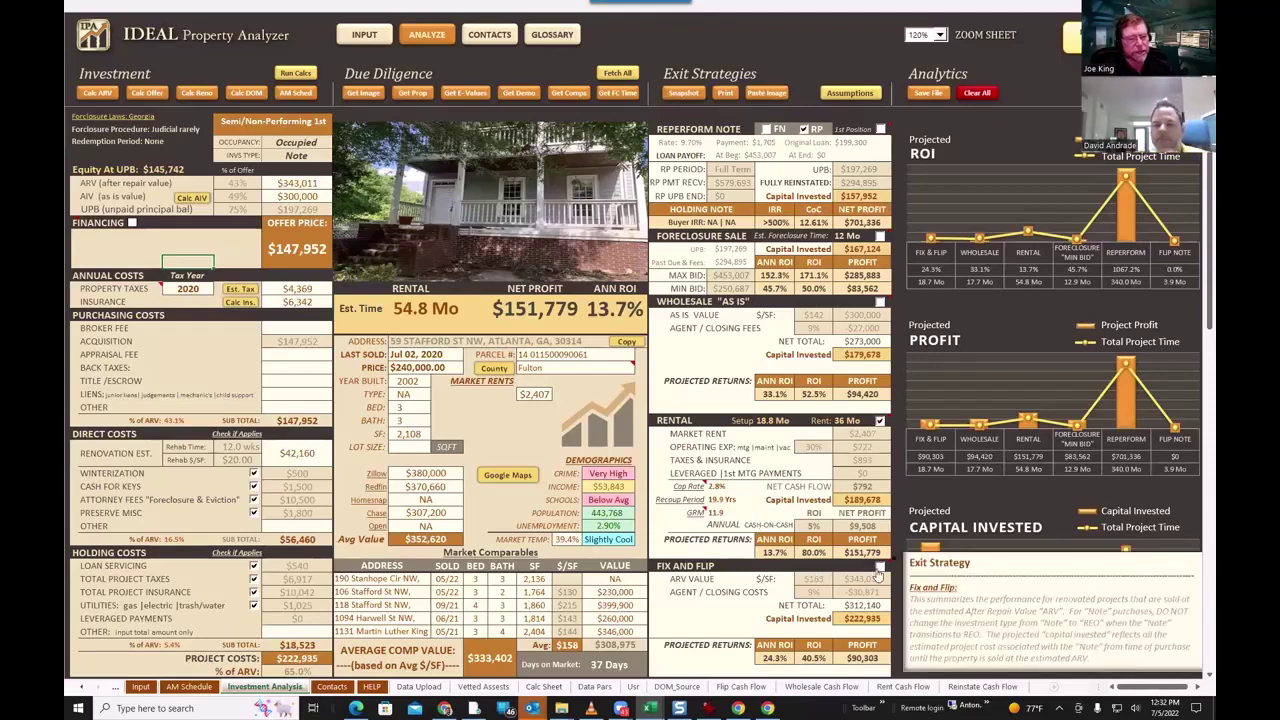
{"action": "left_click", "coordinate": [678, 579]}
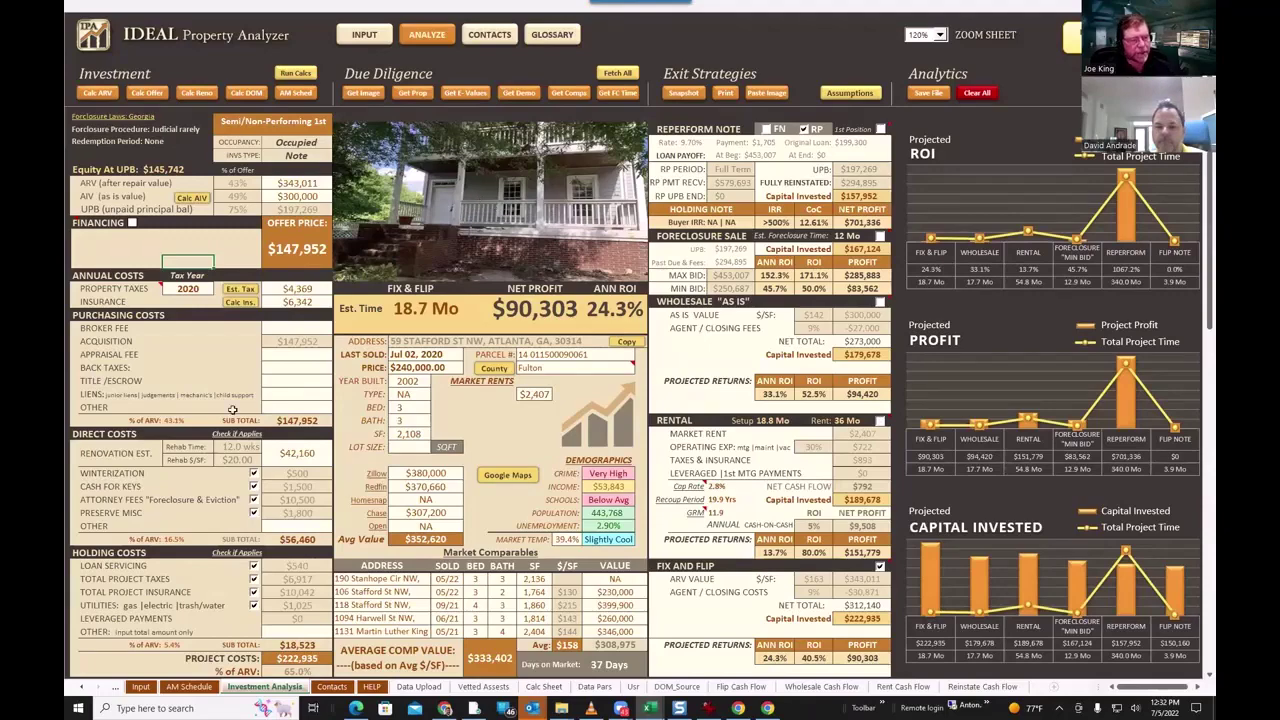
Step: Set the rehab level to Medium in the direct cost assumptions and return to the renovation estimate
{"action": "left_click", "coordinate": [298, 453]}
{"action": "scroll", "coordinate": [300, 455], "scroll_direction": "down", "scroll_amount": 5}
{"action": "scroll", "coordinate": [300, 455], "scroll_direction": "down", "scroll_amount": 4}
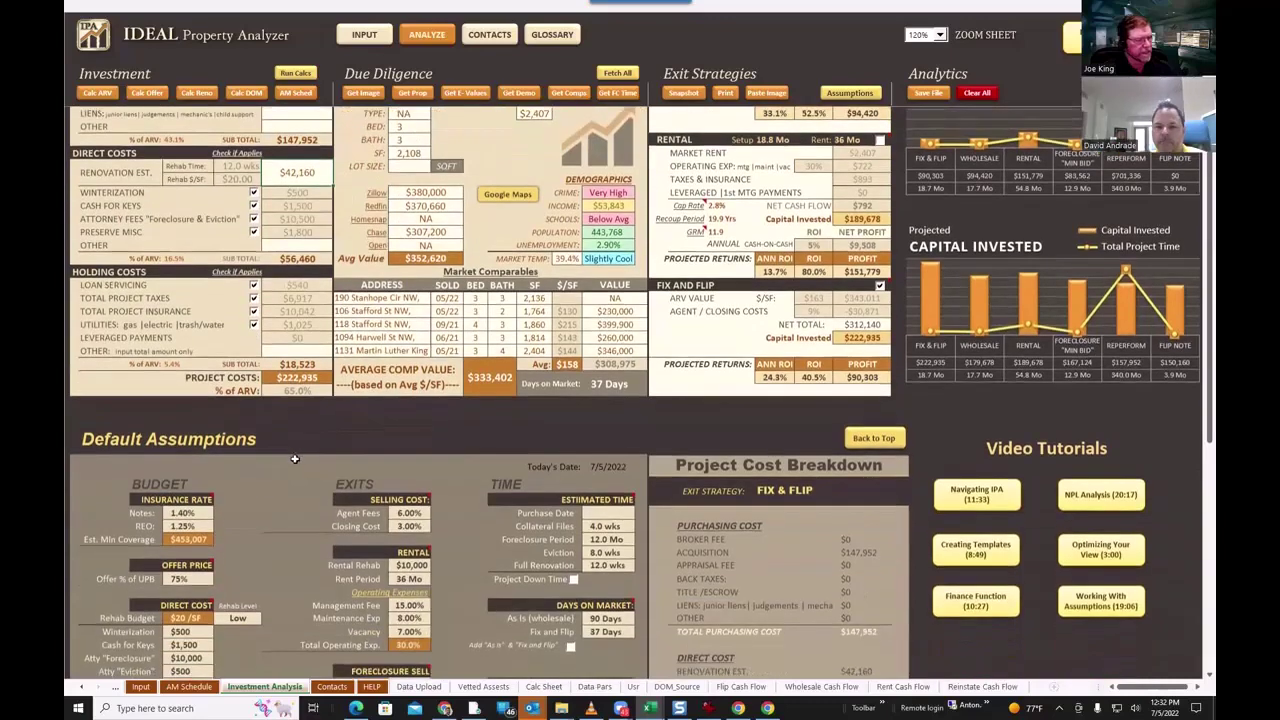
{"action": "left_click", "coordinate": [236, 541]}
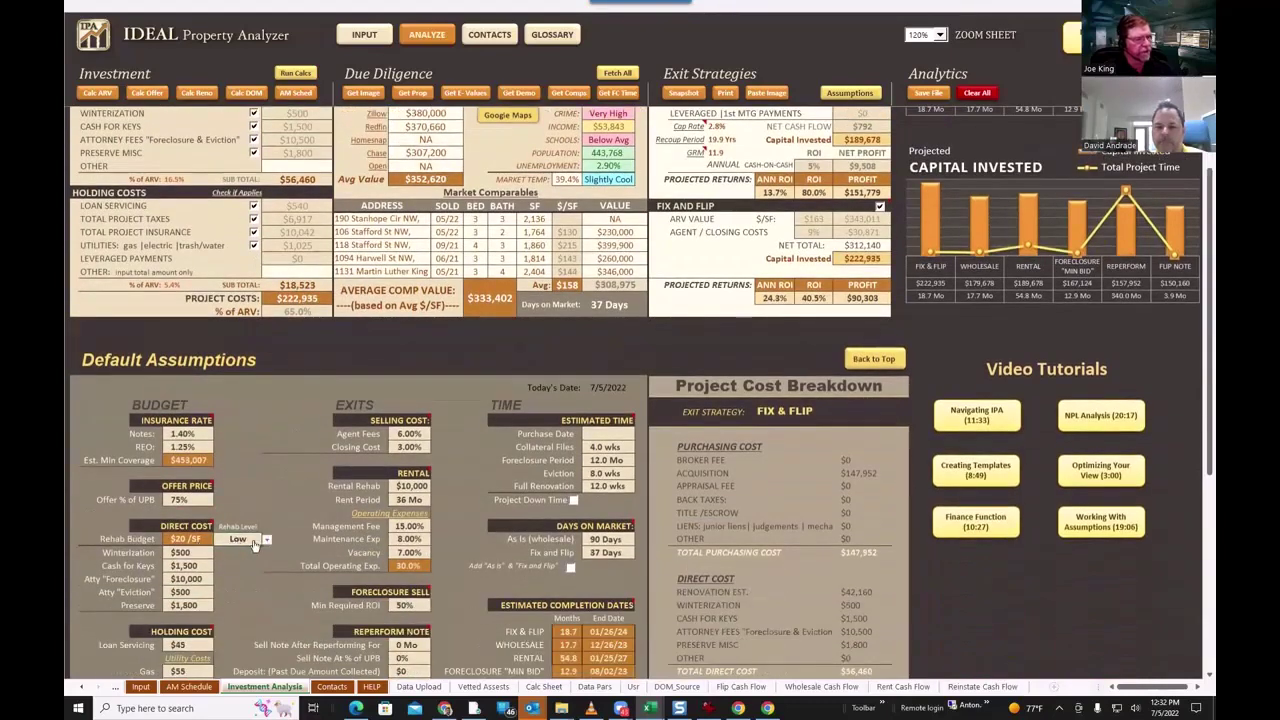
{"action": "left_click", "coordinate": [266, 540]}
{"action": "left_click", "coordinate": [237, 568]}
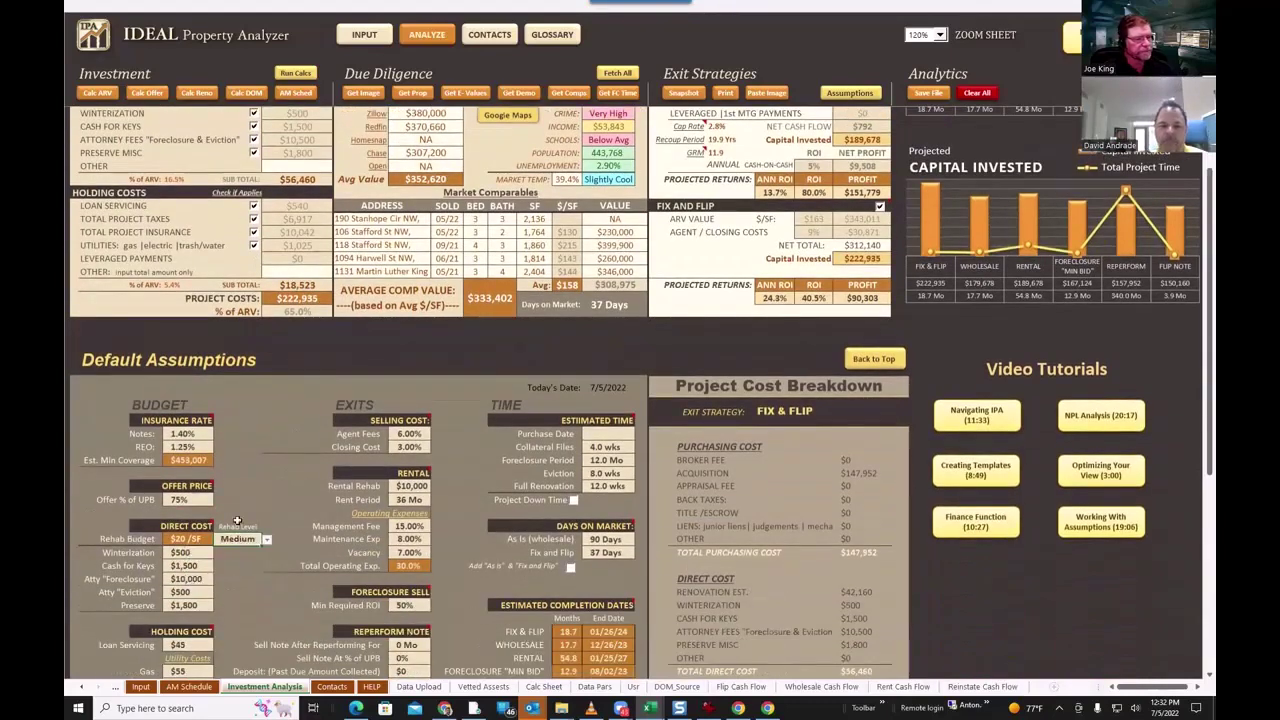
{"action": "scroll", "coordinate": [213, 347], "scroll_direction": "up", "scroll_amount": 9}
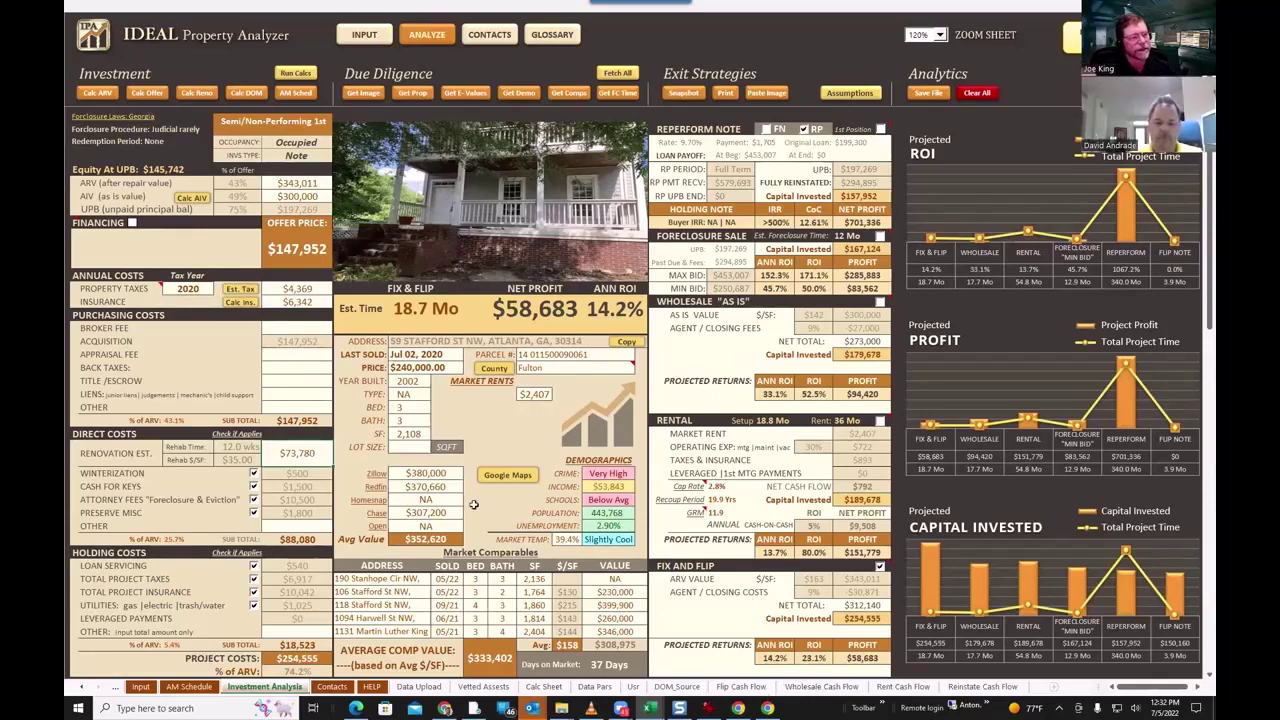
Step: Review the market comparables and set the after repair value (ARV) to $385,000
{"action": "scroll", "coordinate": [416, 470], "scroll_direction": "down", "scroll_amount": 1}
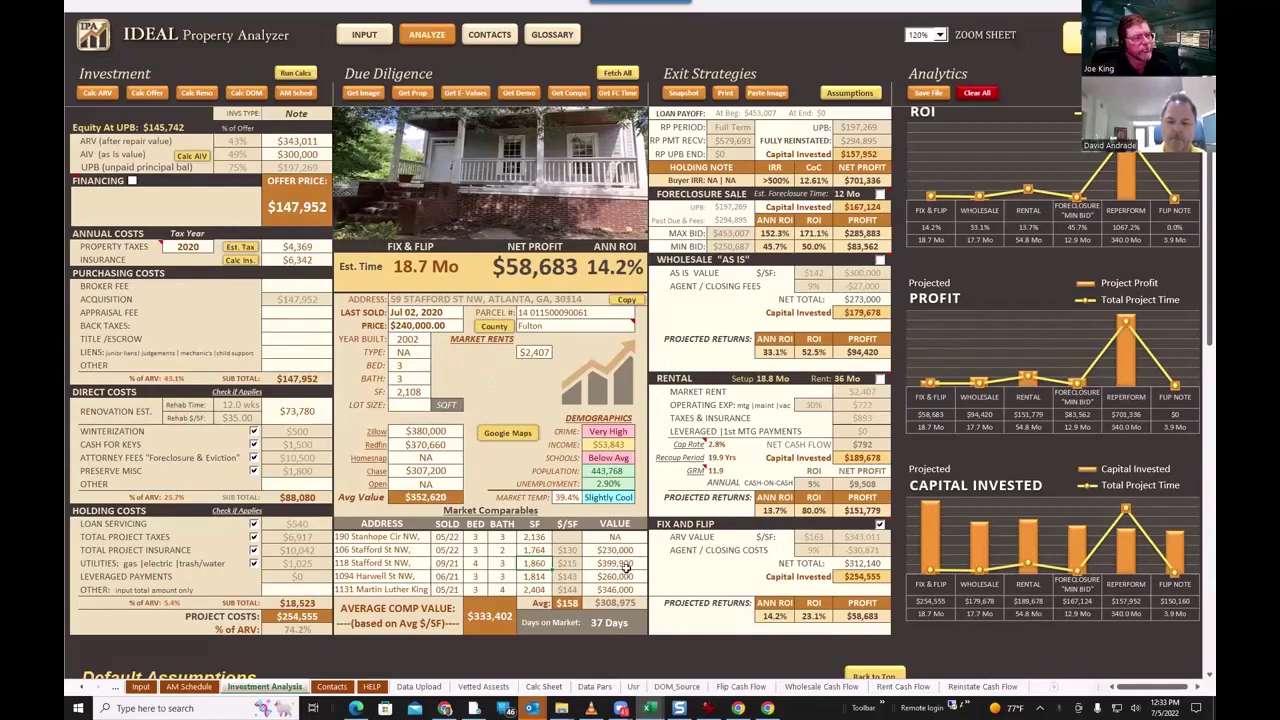
{"action": "scroll", "coordinate": [620, 565], "scroll_direction": "right", "scroll_amount": 2}
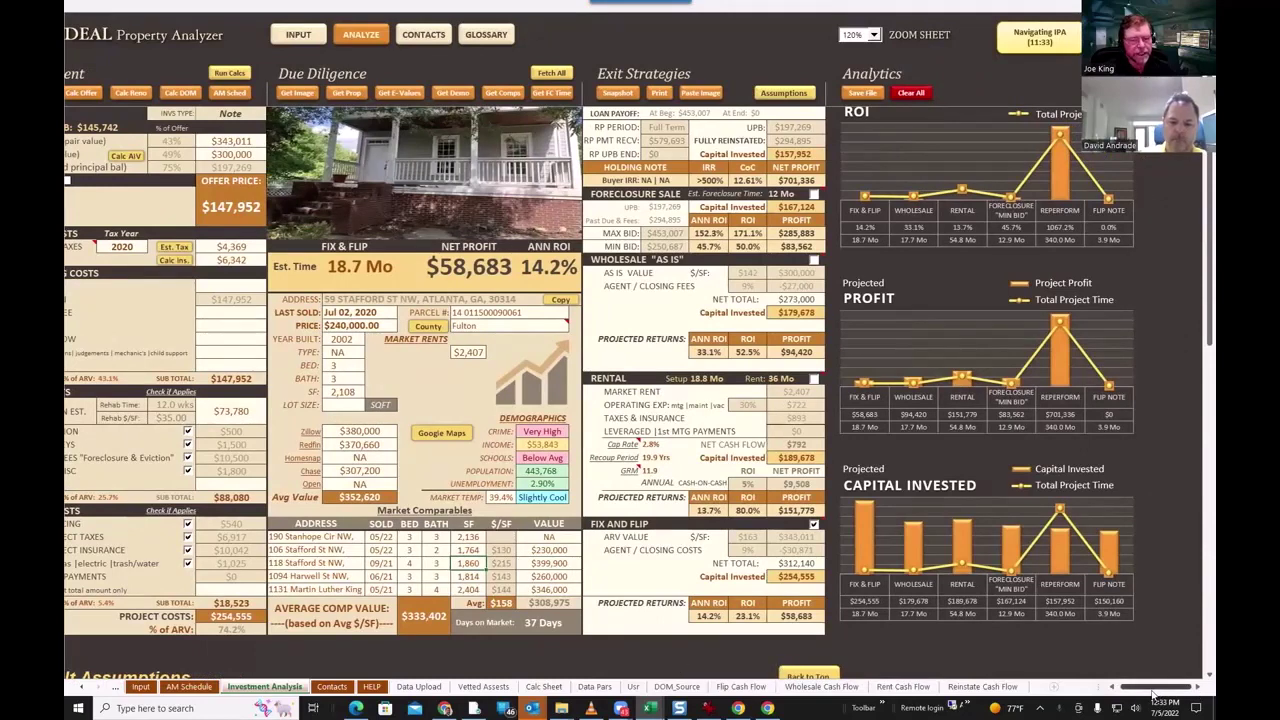
{"action": "left_click_drag", "start_coordinate": [1152, 692], "coordinate": [1122, 692]}
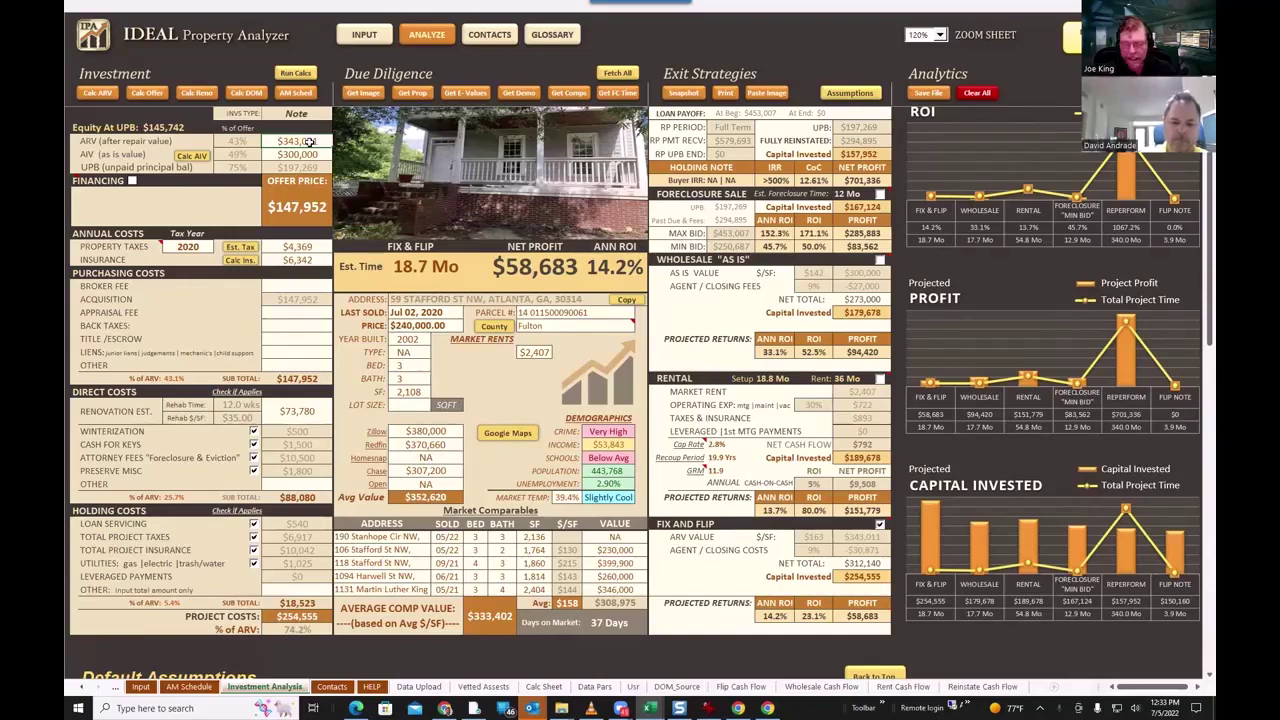
{"action": "type", "text": "38"}
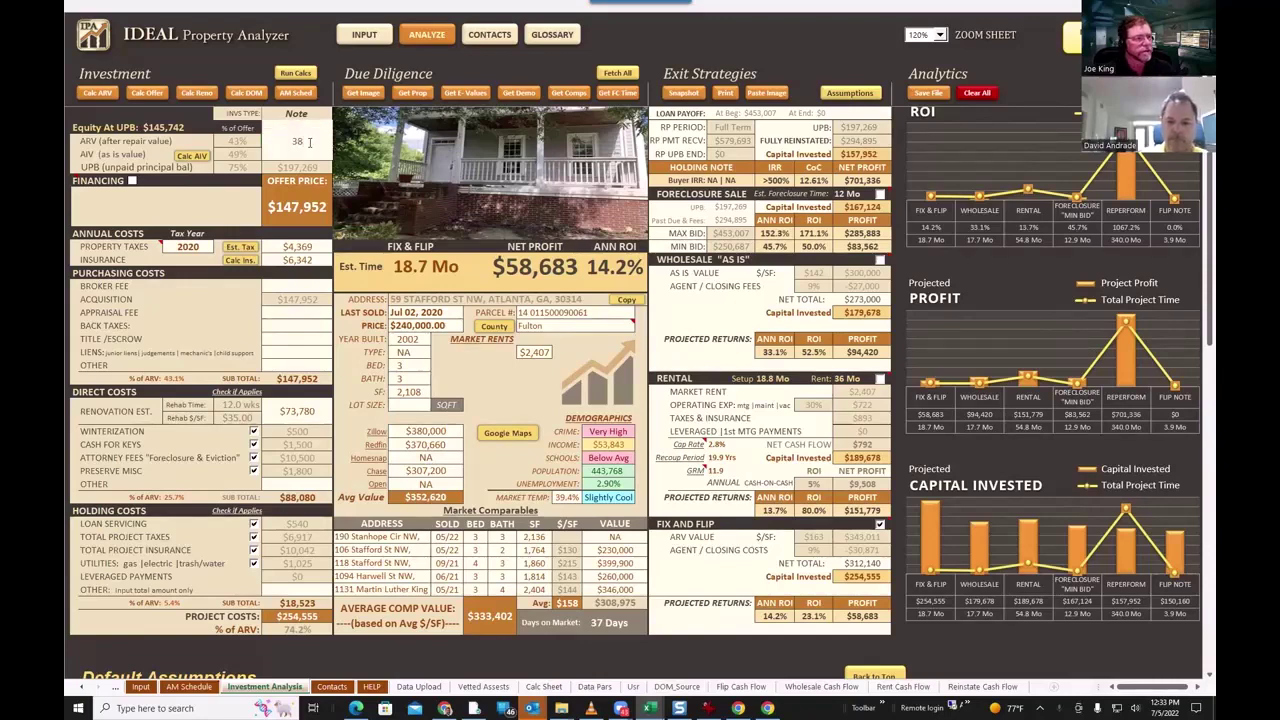
{"action": "type", "text": "5000"}
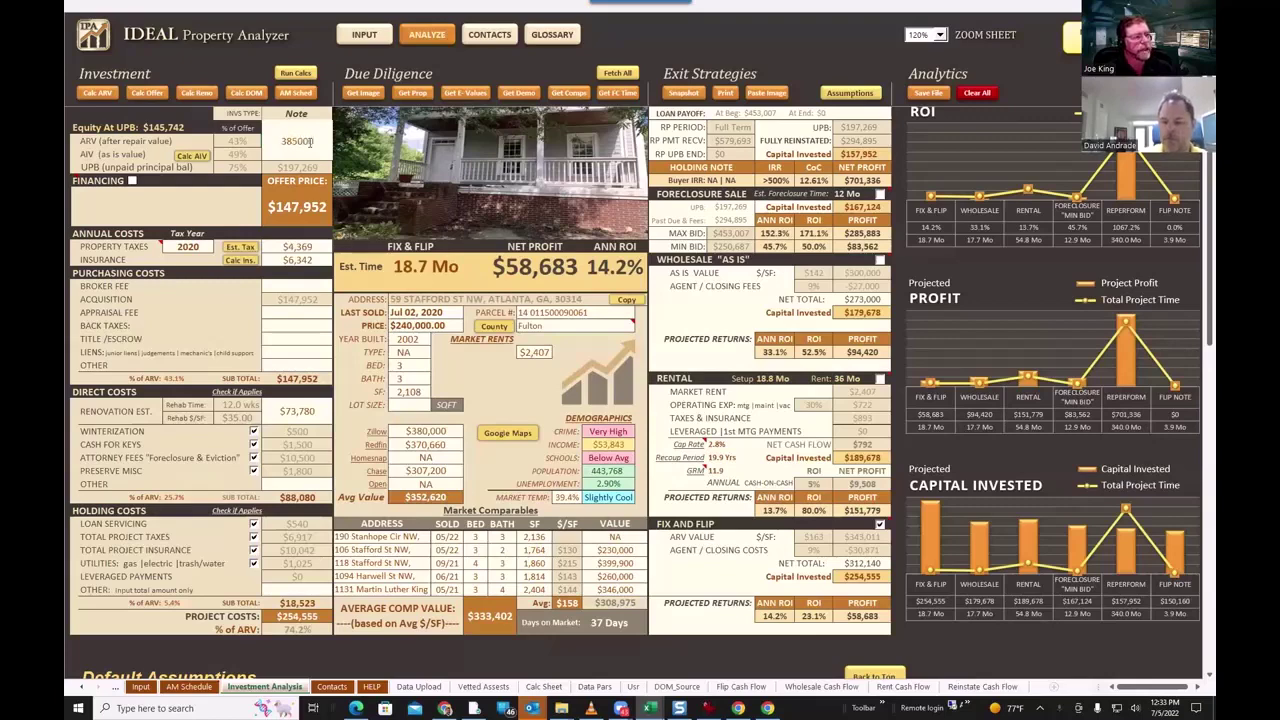
{"action": "key", "text": "Return"}
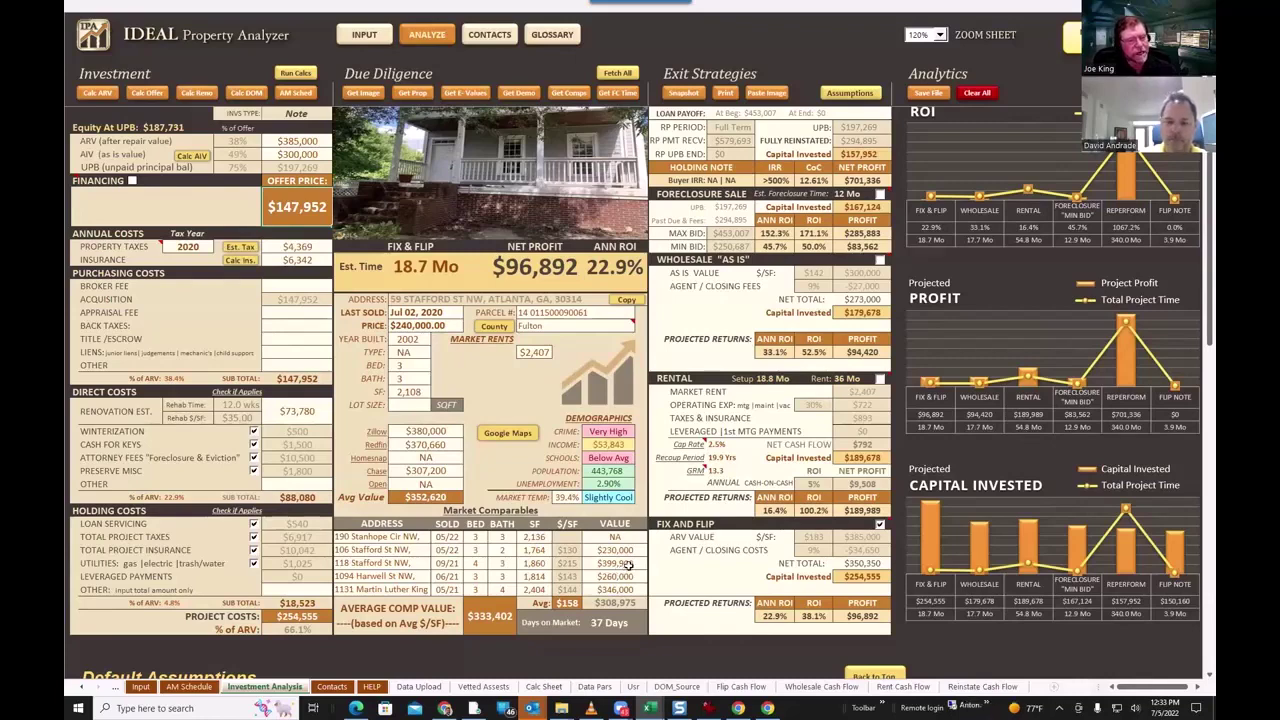
Step: Set the after repair value (ARV) to $400,000
{"action": "left_click", "coordinate": [303, 413]}
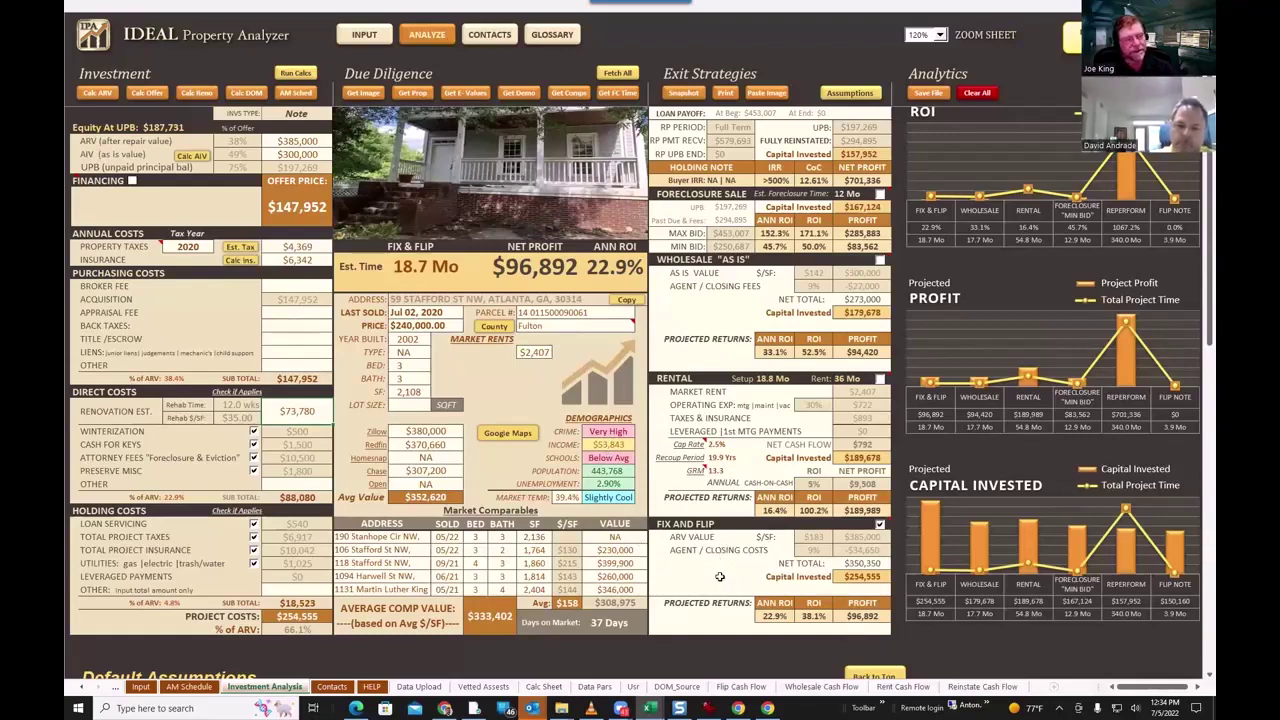
{"action": "left_click", "coordinate": [295, 141]}
{"action": "key", "text": "Delete"}
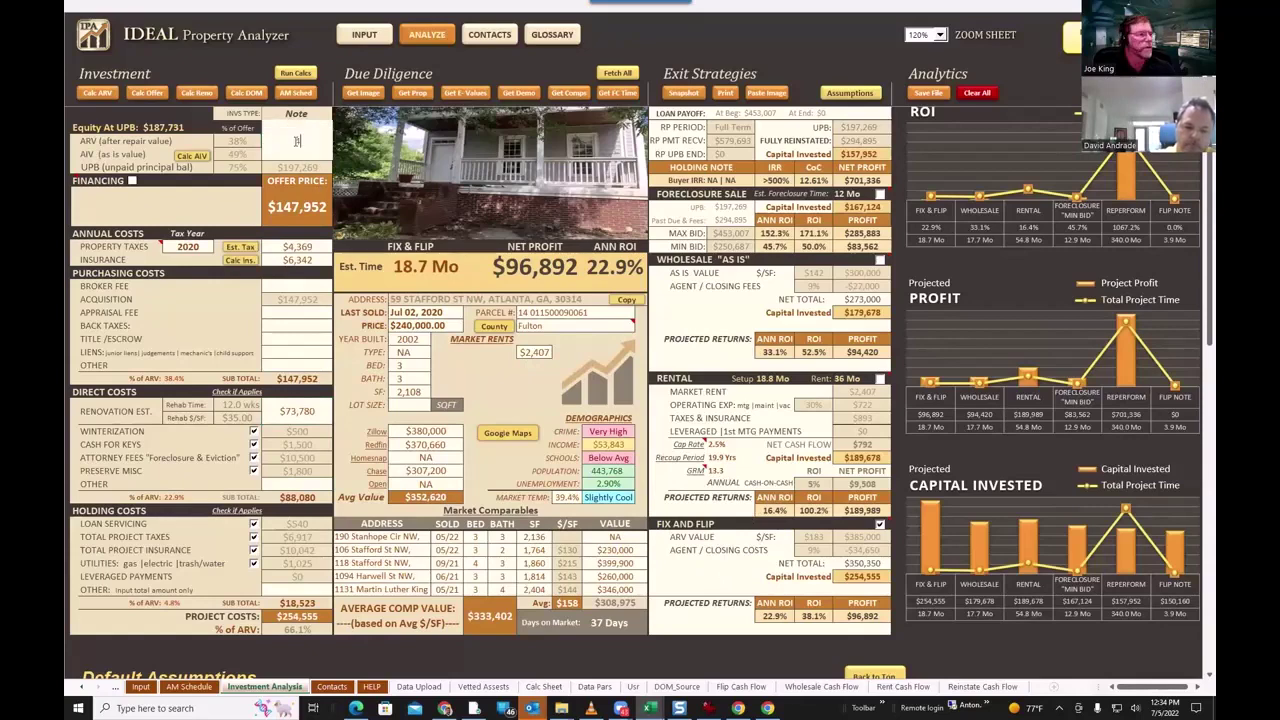
{"action": "type", "text": "400000"}
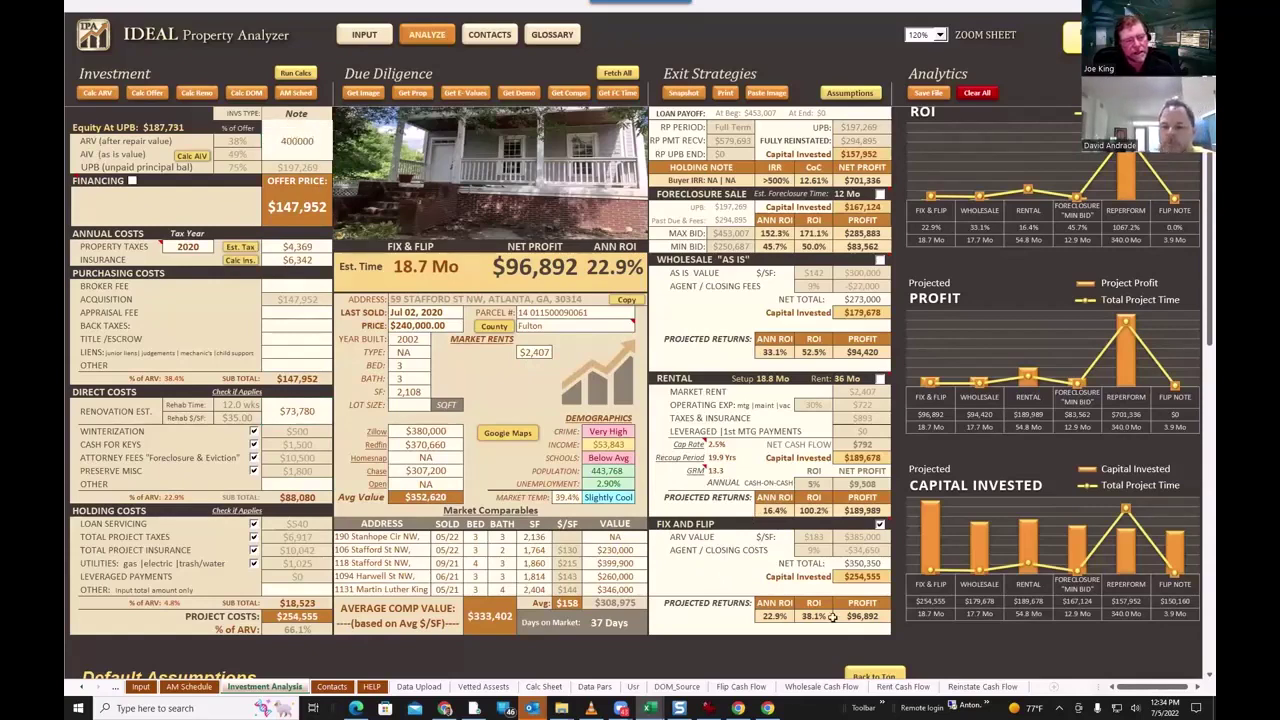
{"action": "key", "text": "Return"}
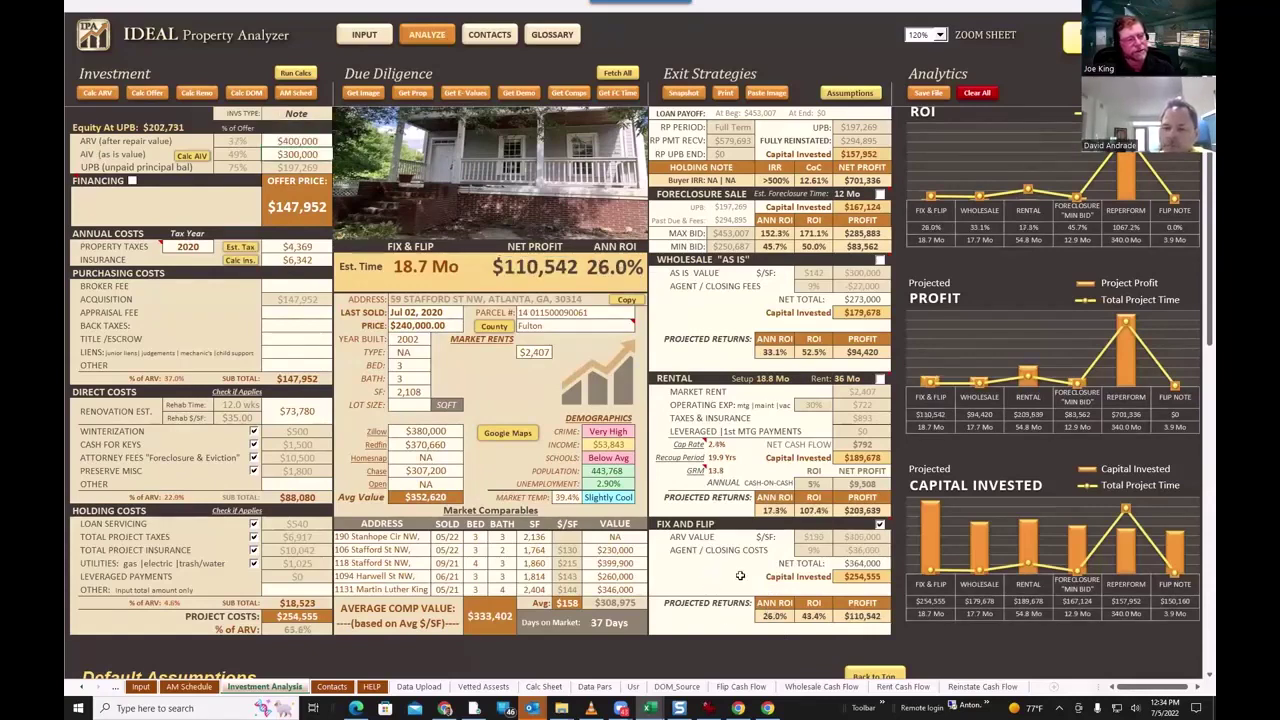
Step: Set the renovation estimate in the direct costs to $50,000
{"action": "left_click", "coordinate": [292, 409]}
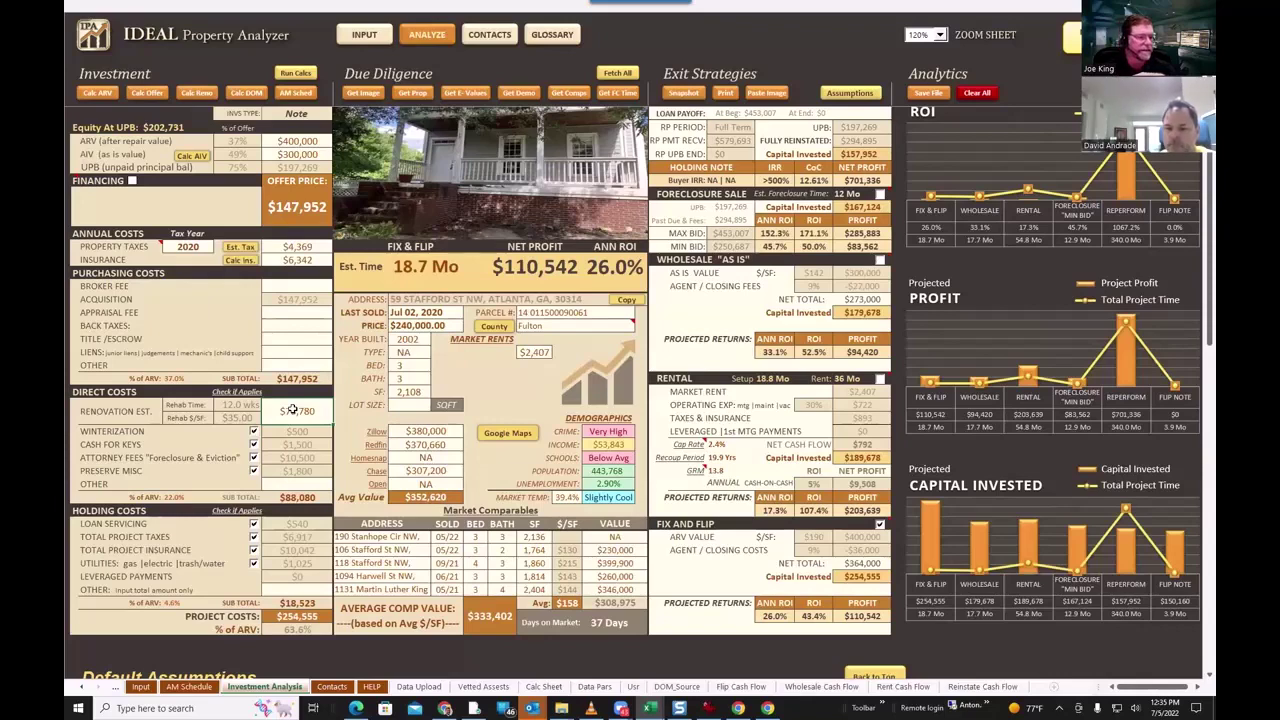
{"action": "type", "text": "50000"}
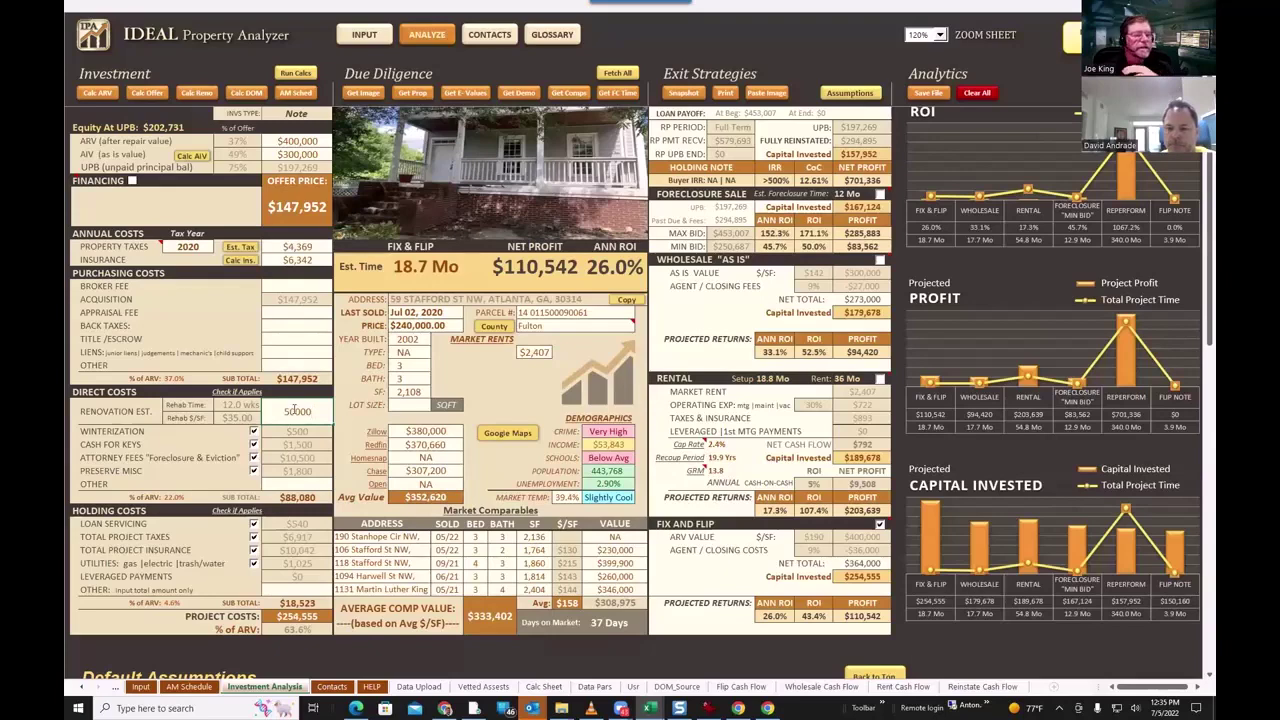
{"action": "key", "text": "Return"}
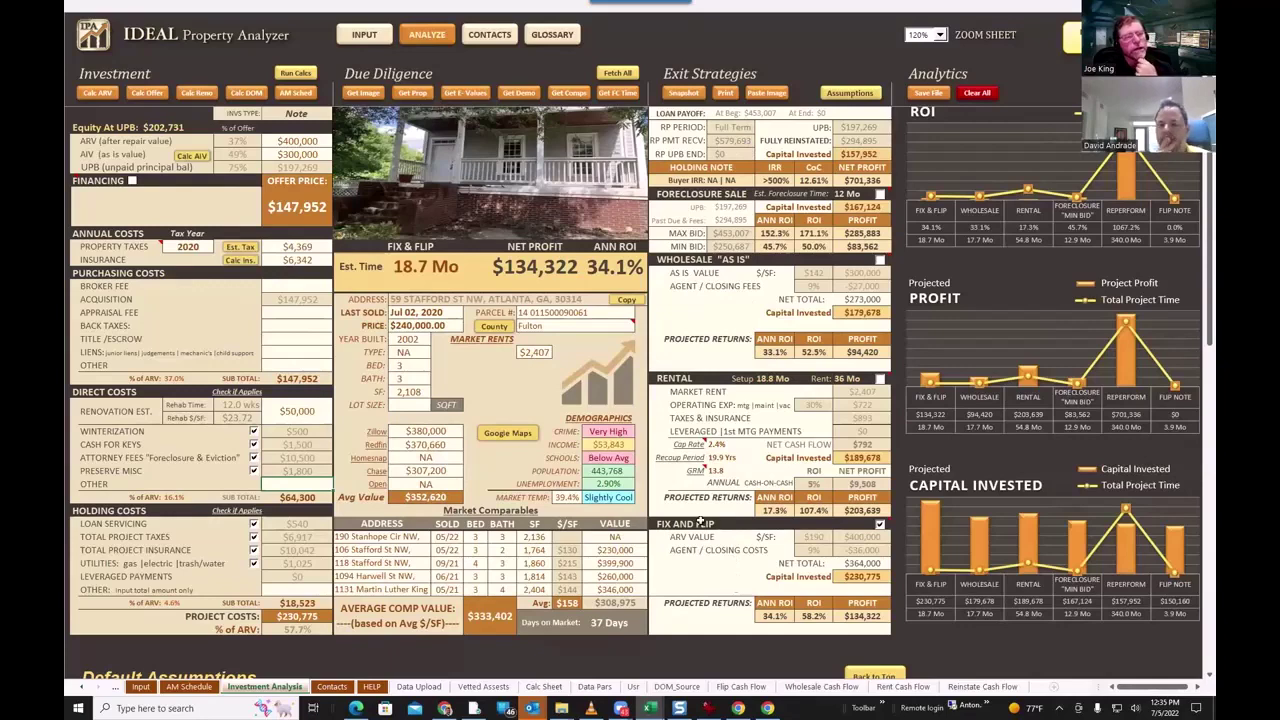
{"action": "scroll", "coordinate": [700, 522], "scroll_direction": "up", "scroll_amount": 1}
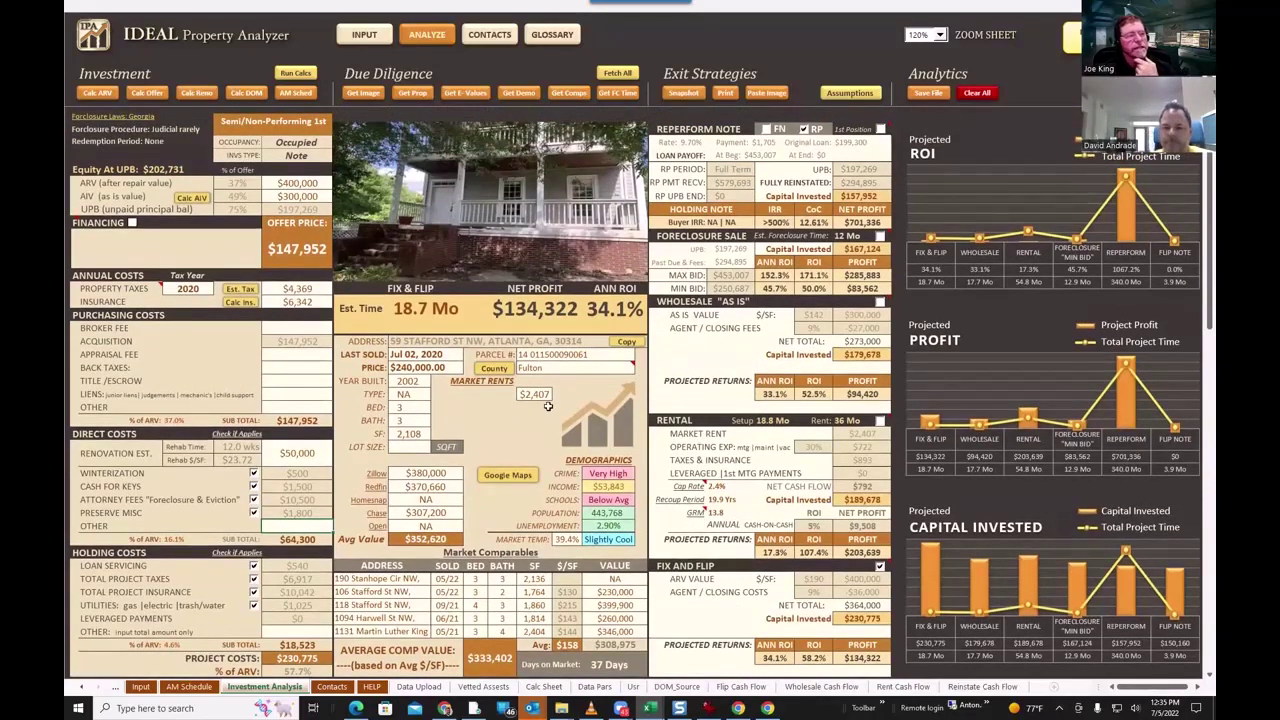
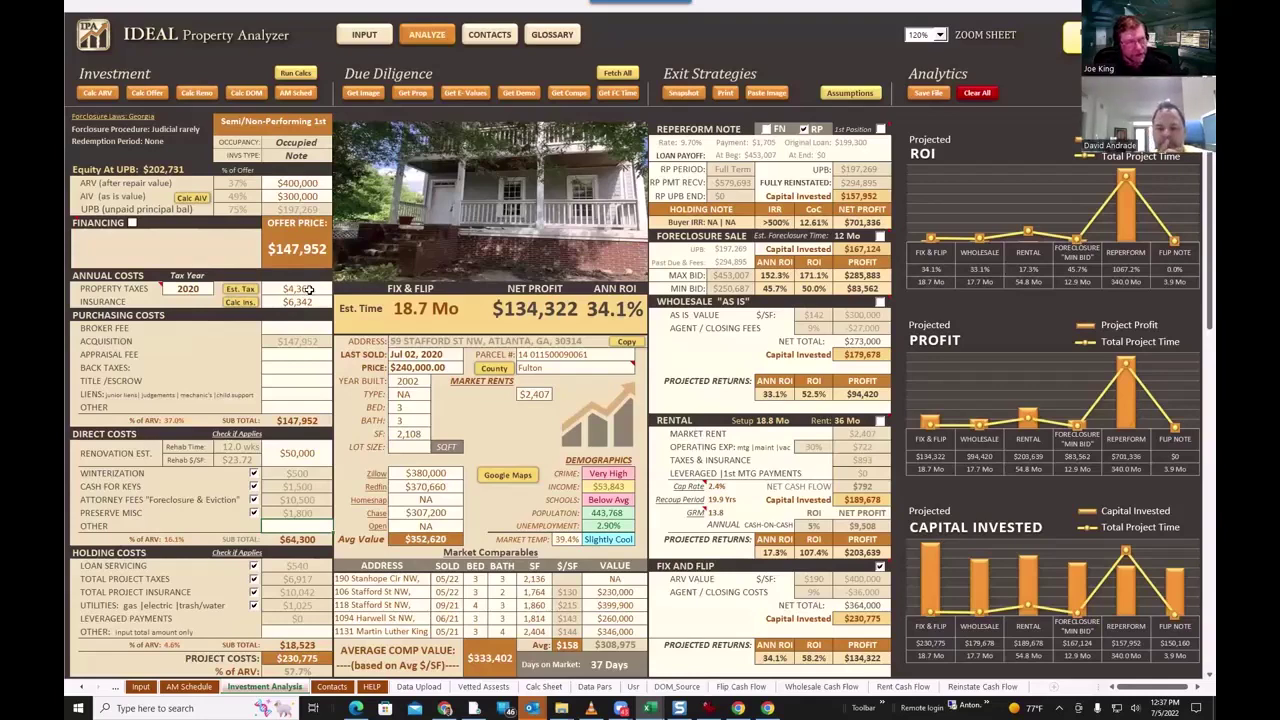
{"action": "left_click", "coordinate": [305, 302]}
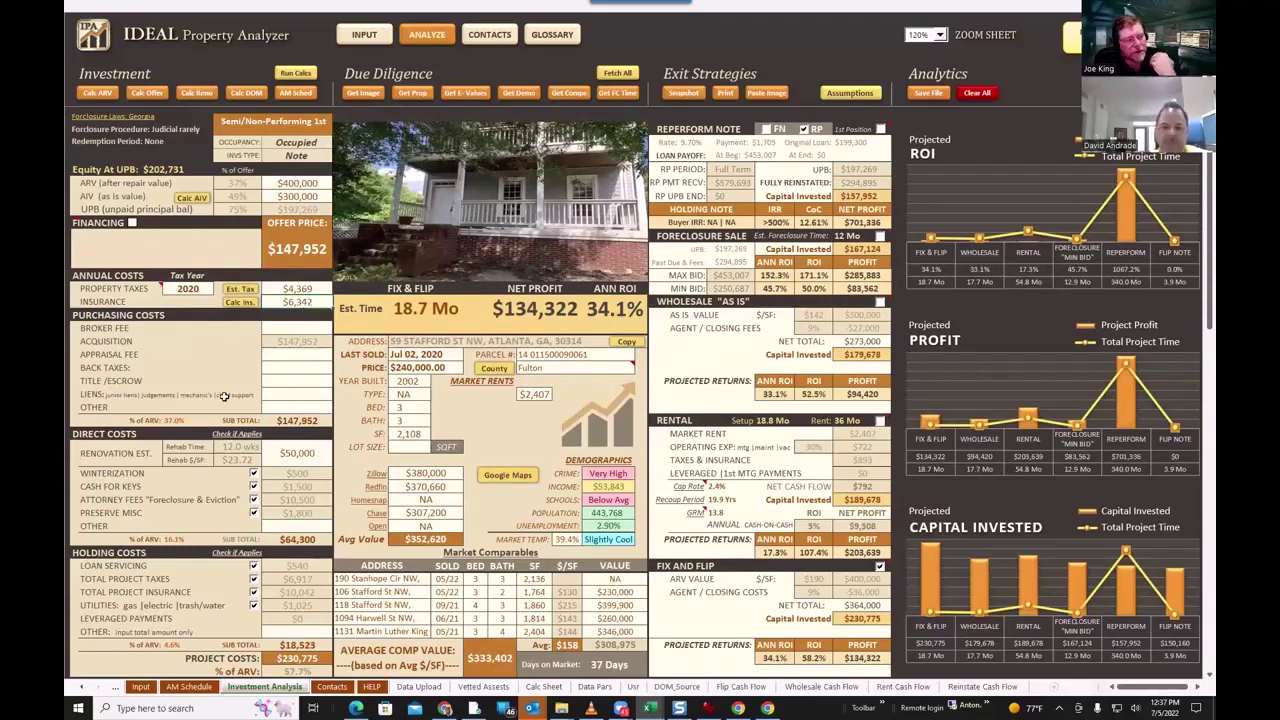
{"action": "scroll", "coordinate": [212, 420], "scroll_direction": "down", "scroll_amount": 2}
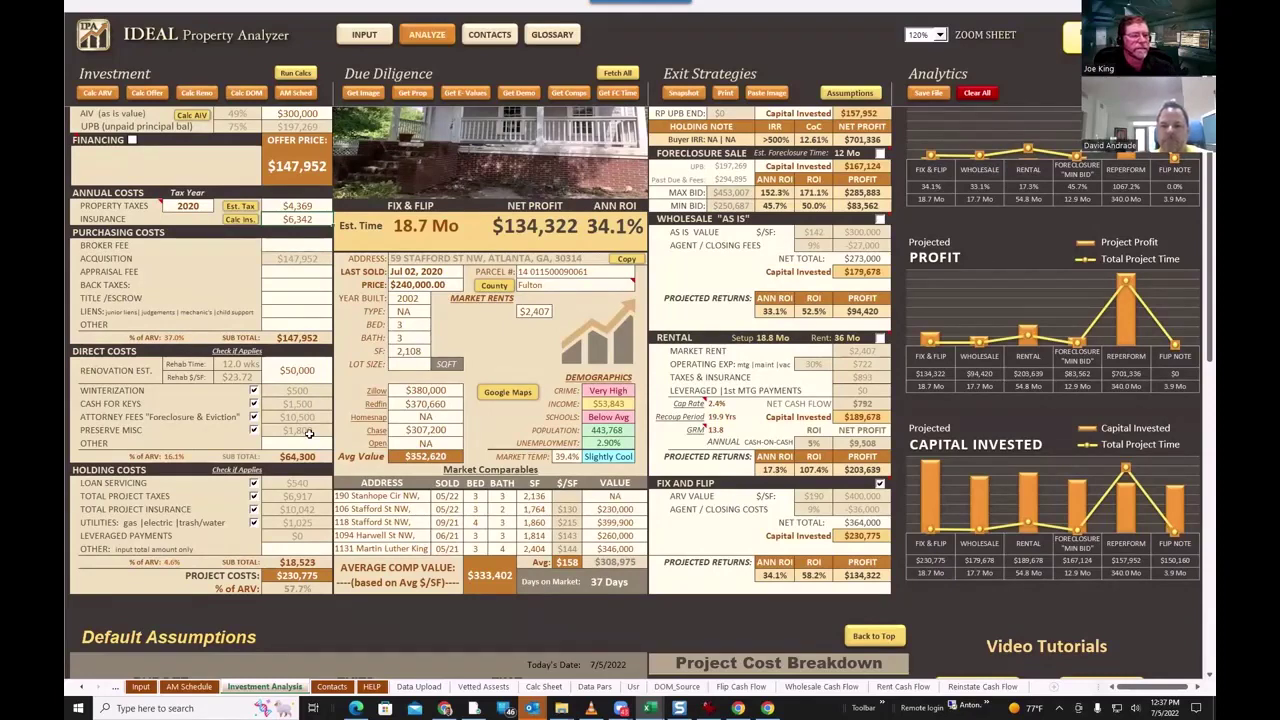
{"action": "scroll", "coordinate": [772, 300], "scroll_direction": "up", "scroll_amount": 2}
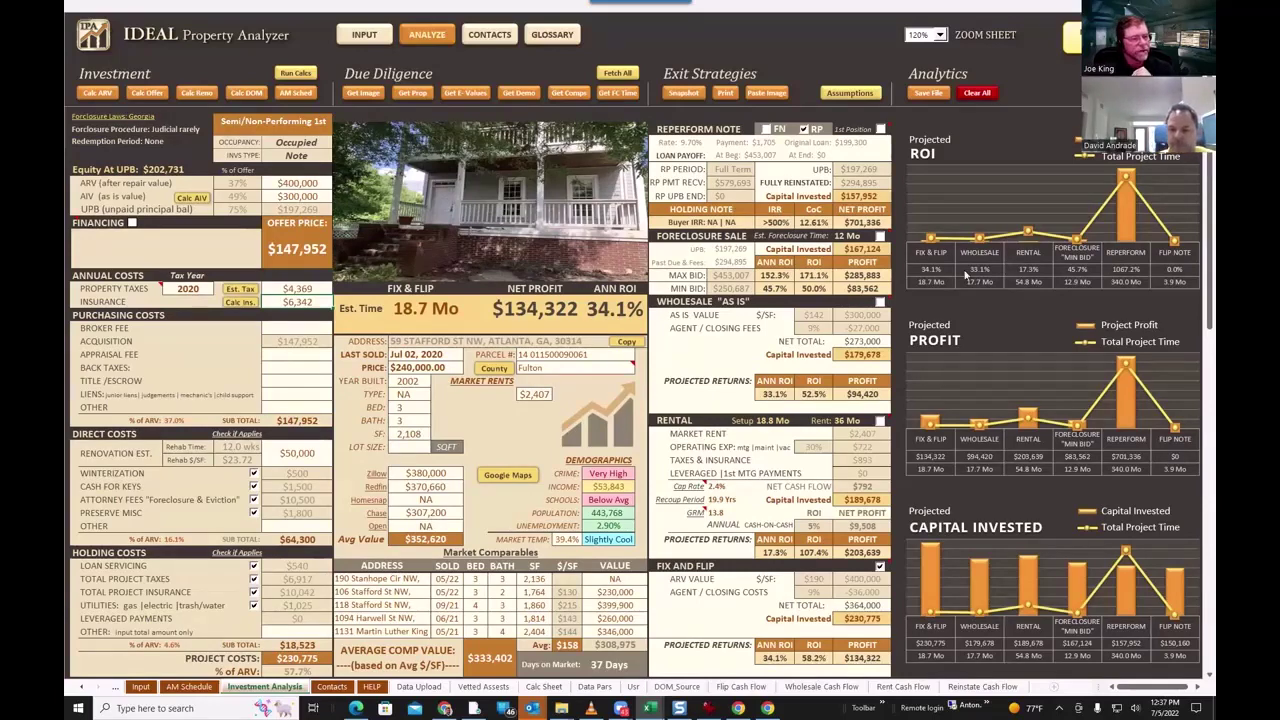
{"action": "scroll", "coordinate": [560, 460], "scroll_direction": "down", "scroll_amount": 2}
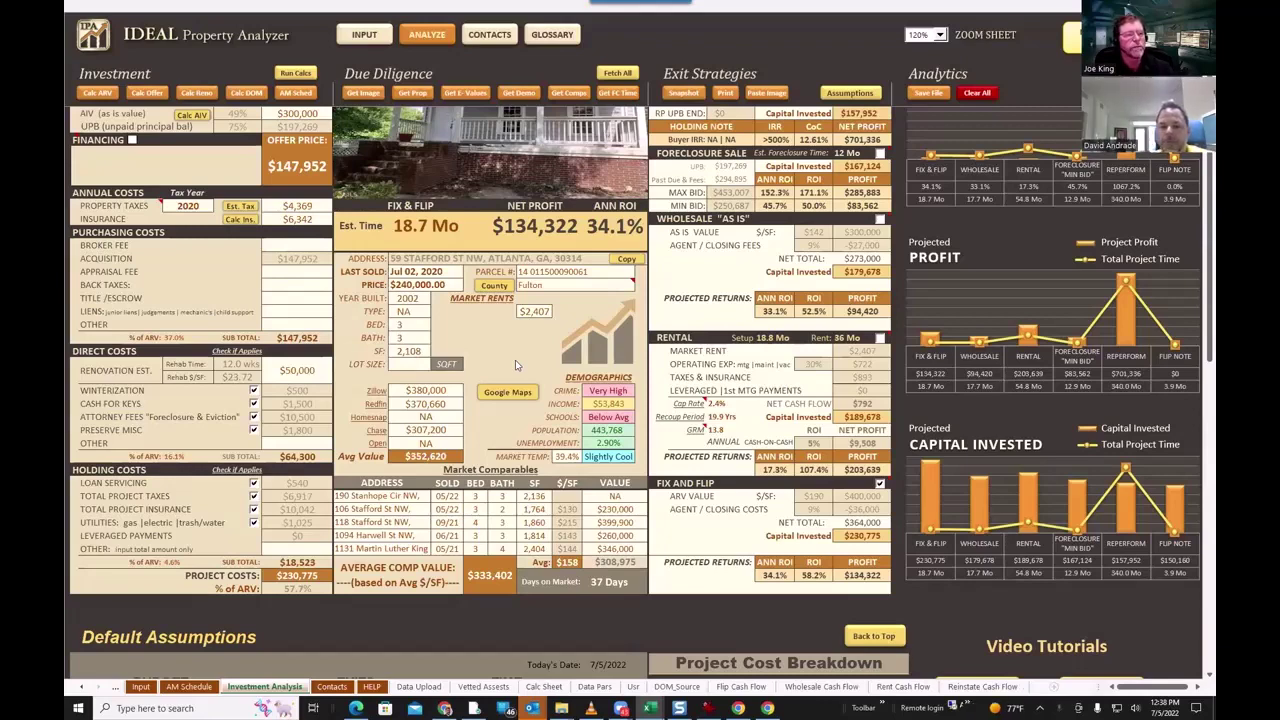
{"action": "scroll", "coordinate": [516, 365], "scroll_direction": "up", "scroll_amount": 2}
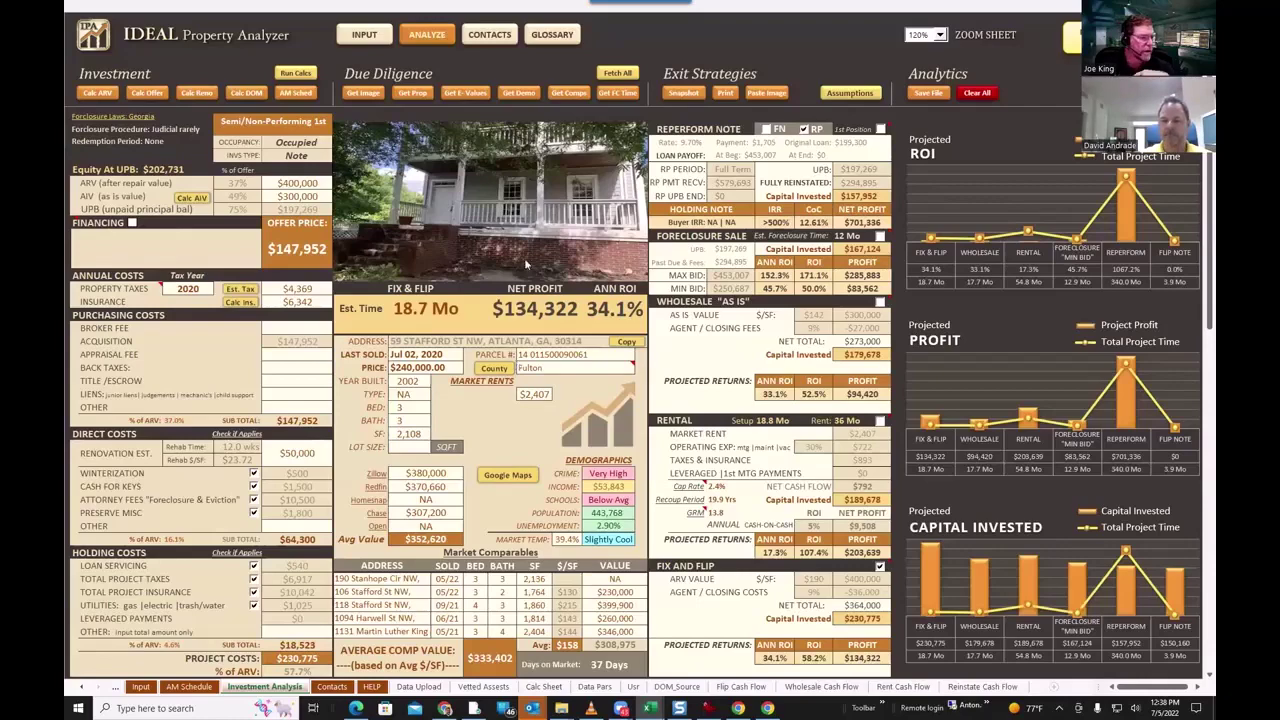
Step: Set the attorney foreclosure fee in the direct cost assumptions to $15,000 and return to the investment overview
{"action": "scroll", "coordinate": [505, 300], "scroll_direction": "down", "scroll_amount": 7}
{"action": "scroll", "coordinate": [484, 421], "scroll_direction": "down", "scroll_amount": 5}
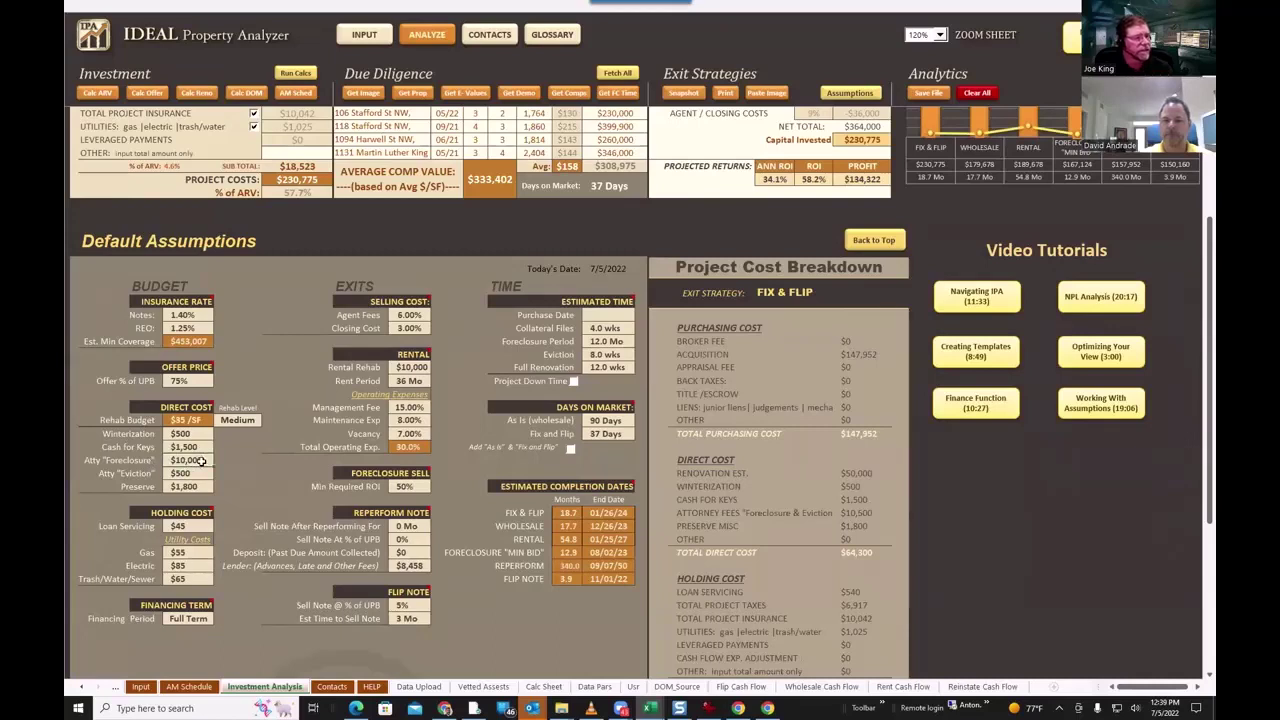
{"action": "left_click", "coordinate": [201, 461]}
{"action": "type", "text": "15000"}
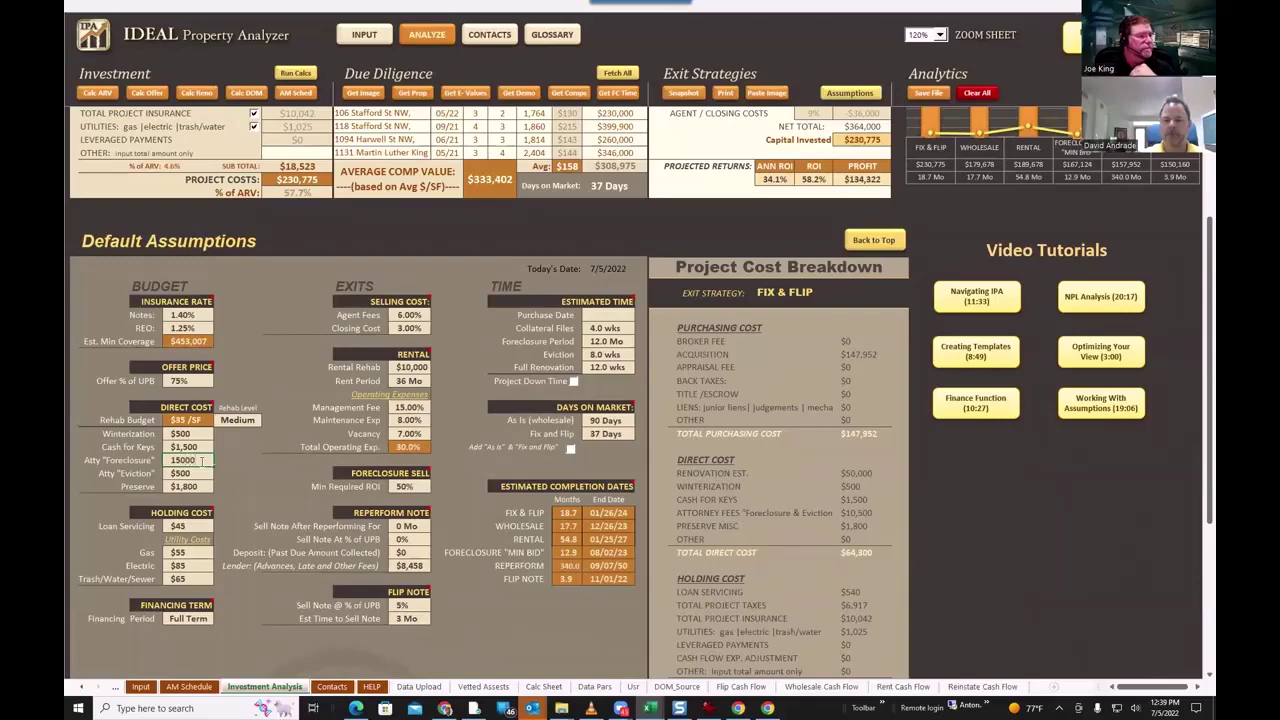
{"action": "key", "text": "Return"}
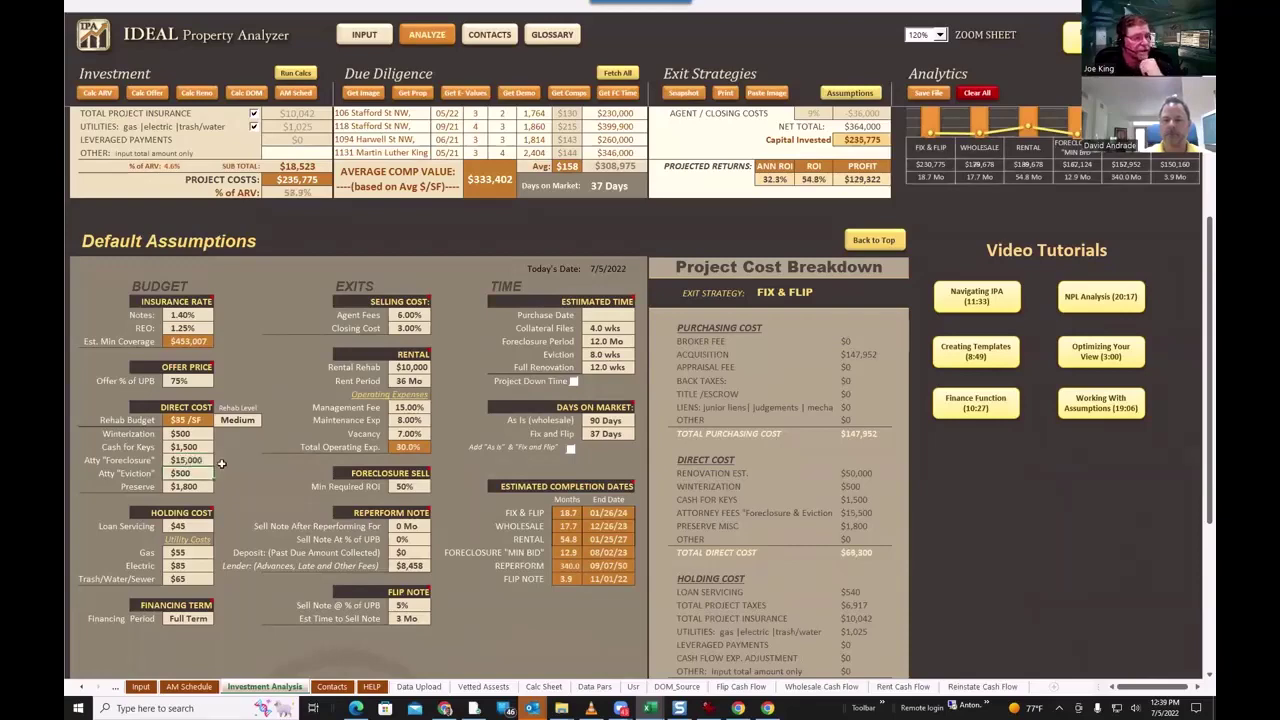
{"action": "scroll", "coordinate": [237, 470], "scroll_direction": "up", "scroll_amount": 10}
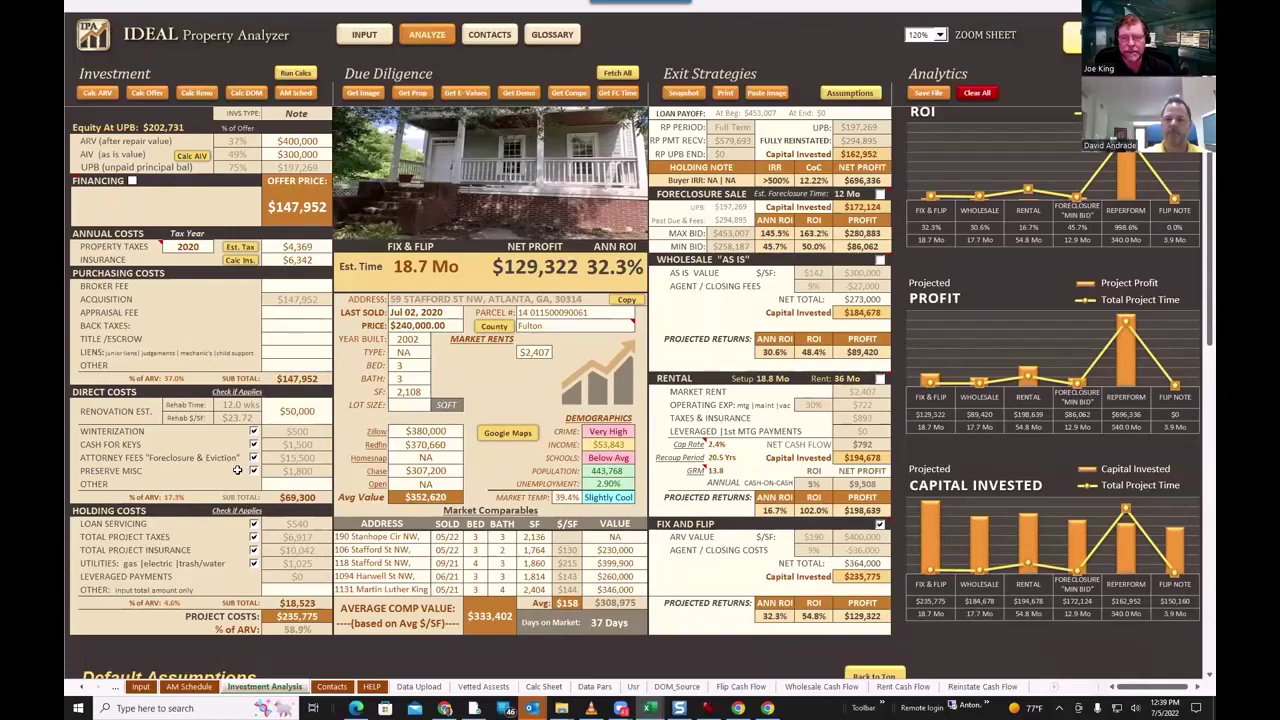
{"action": "scroll", "coordinate": [190, 408], "scroll_direction": "up", "scroll_amount": 1}
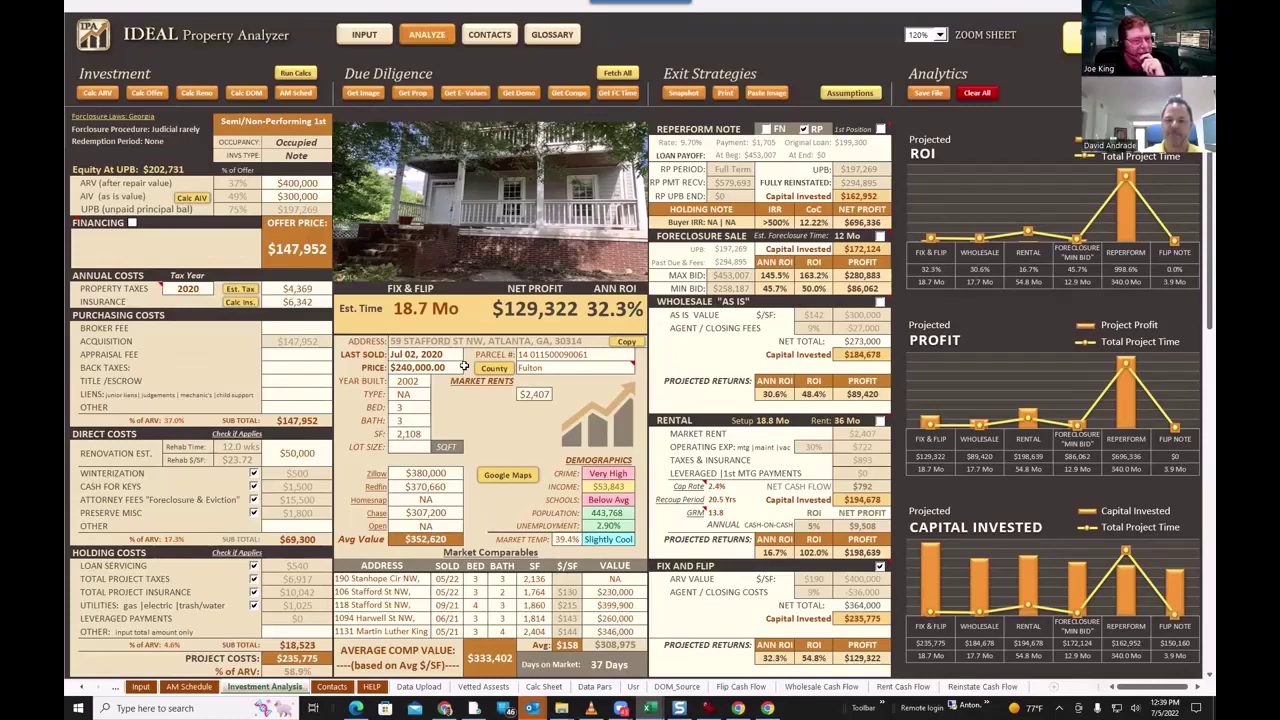
Step: Set the offer percentage of UPB to 80% in the default assumptions and recalculate the offer price
{"action": "scroll", "coordinate": [581, 373], "scroll_direction": "down", "scroll_amount": 1}
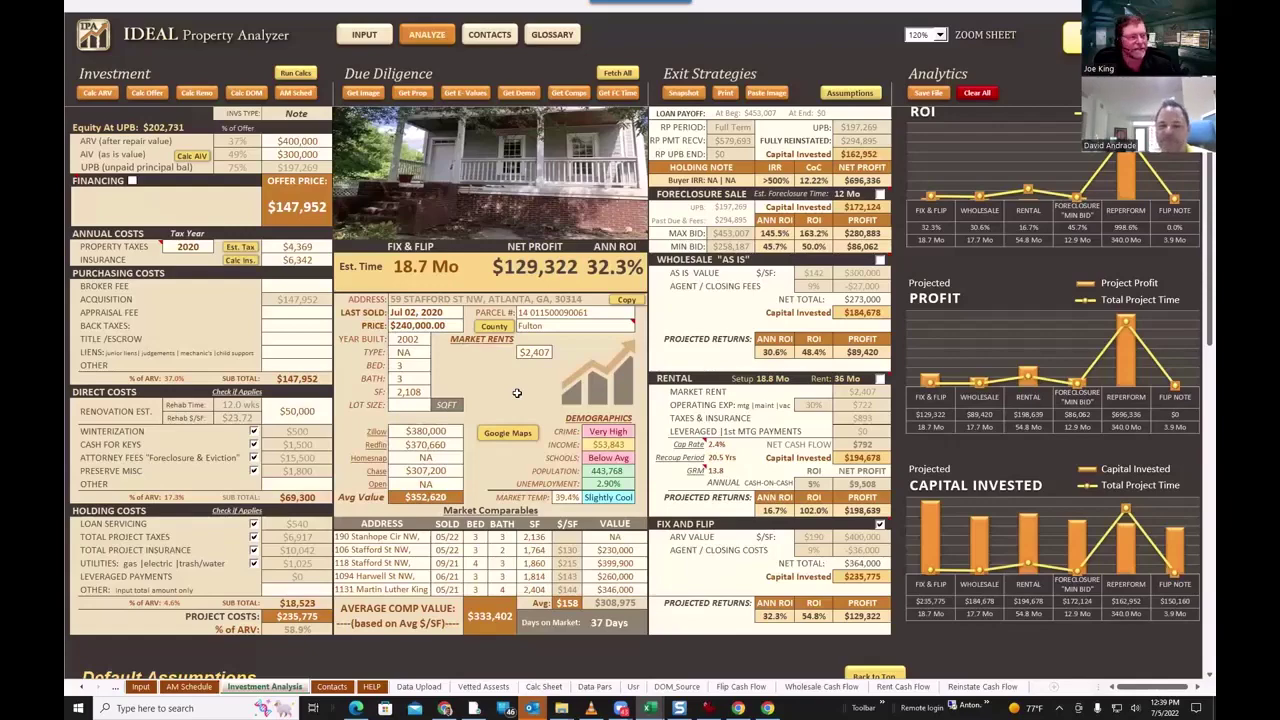
{"action": "scroll", "coordinate": [453, 413], "scroll_direction": "down", "scroll_amount": 1}
{"action": "scroll", "coordinate": [453, 413], "scroll_direction": "down", "scroll_amount": 7}
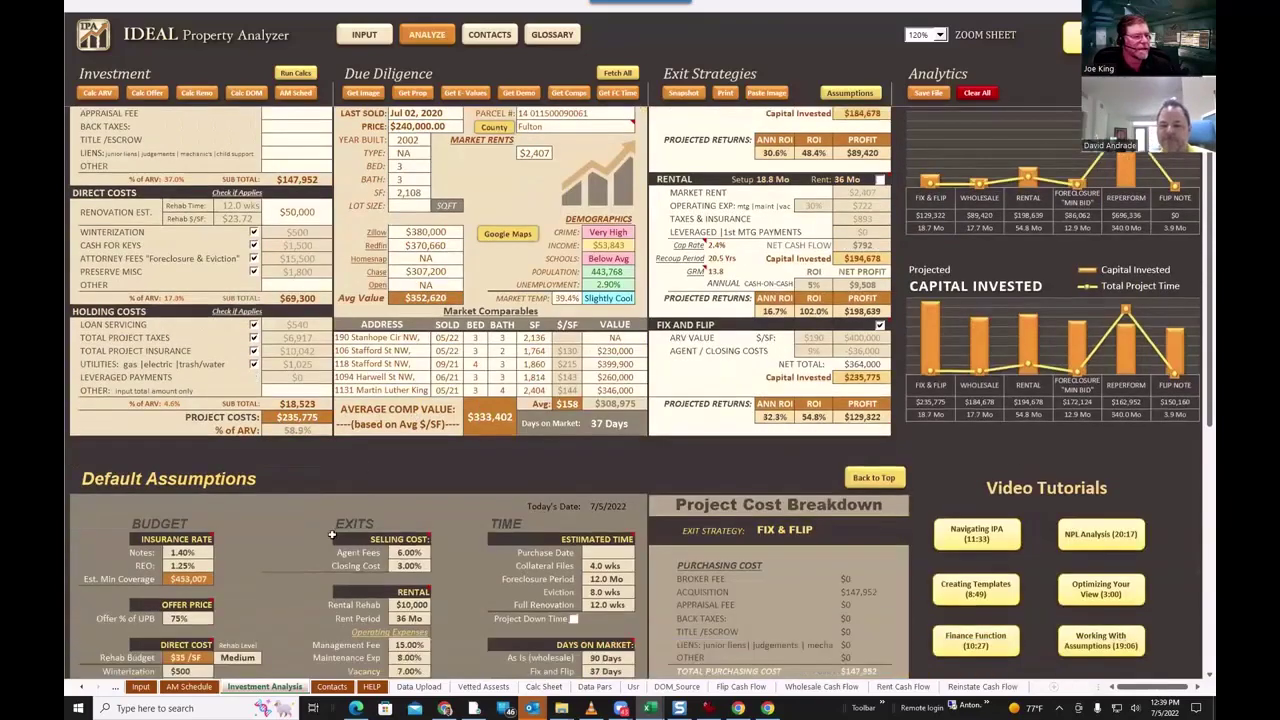
{"action": "left_click", "coordinate": [175, 538]}
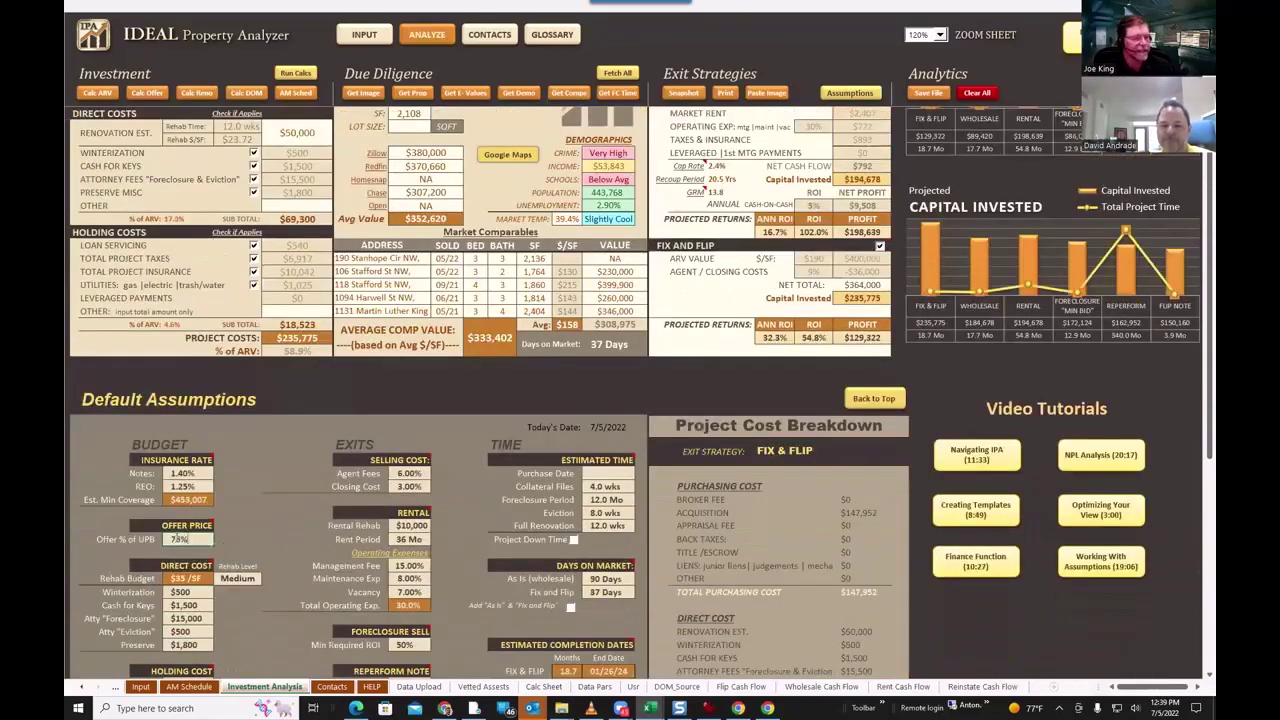
{"action": "type", "text": "80"}
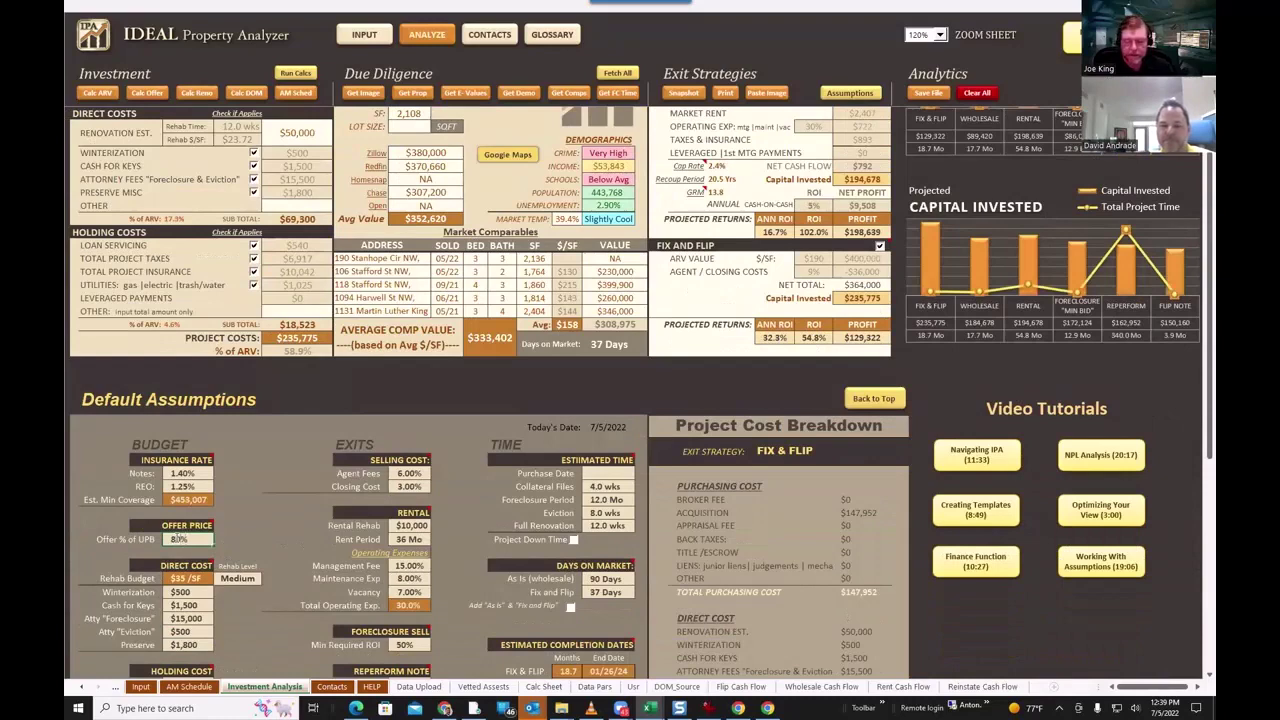
{"action": "type", "text": "0"}
{"action": "key", "text": "Return"}
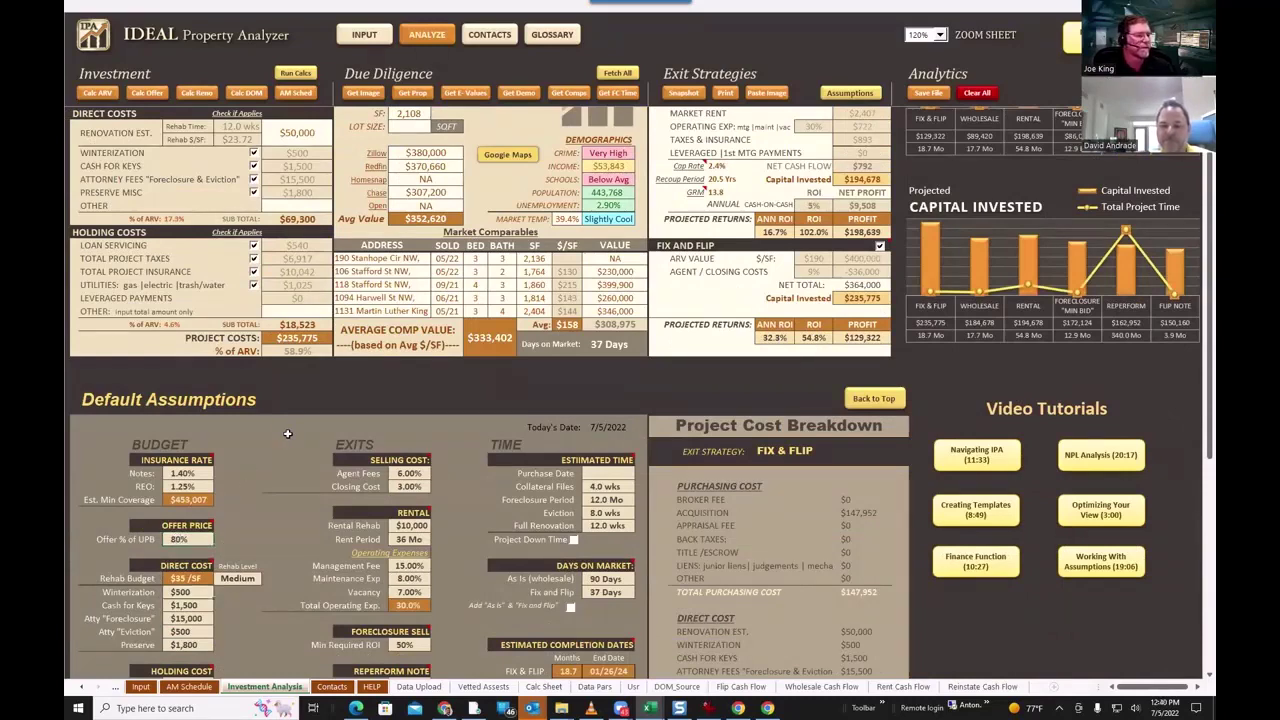
{"action": "scroll", "coordinate": [216, 525], "scroll_direction": "up", "scroll_amount": 8}
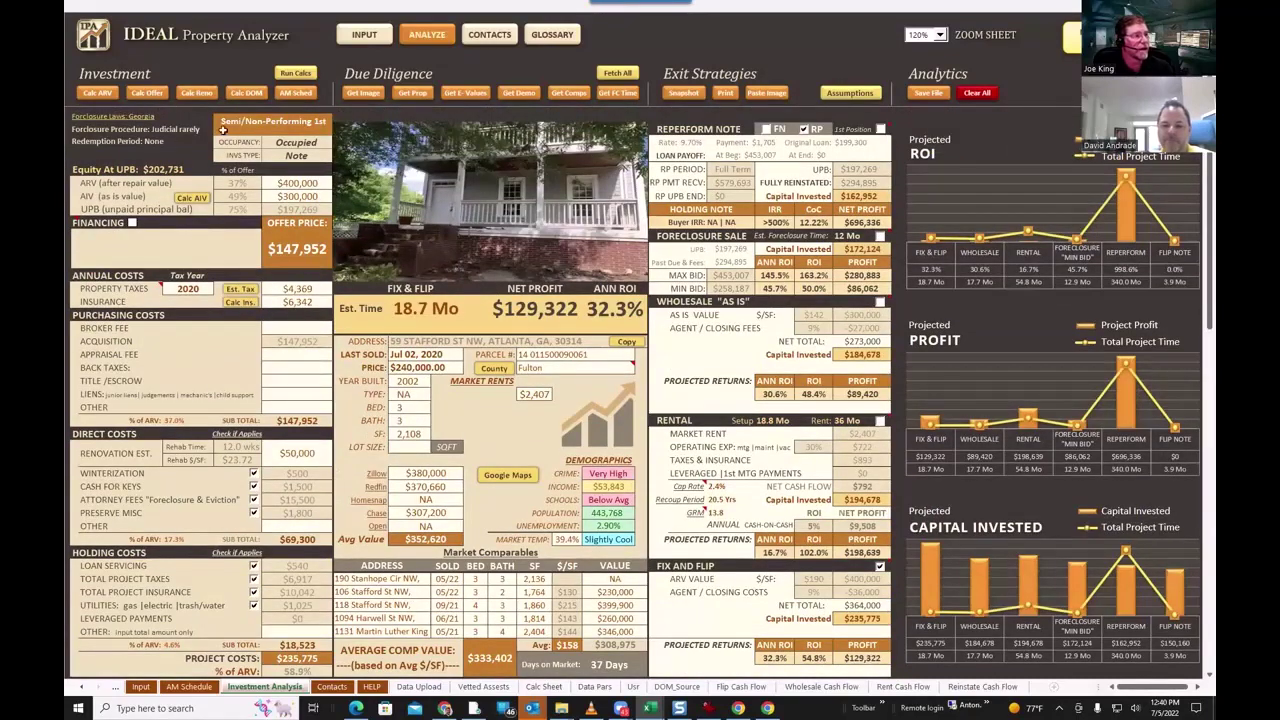
{"action": "left_click", "coordinate": [147, 93]}
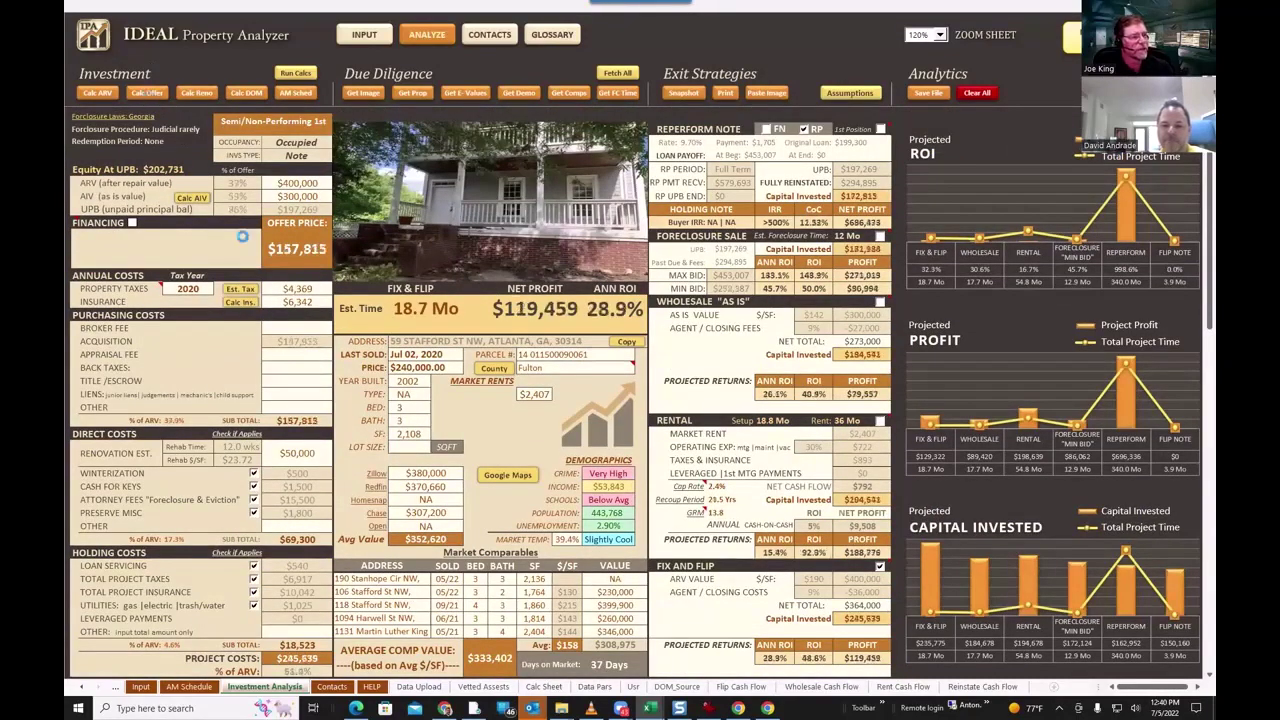
{"action": "left_click", "coordinate": [300, 250]}
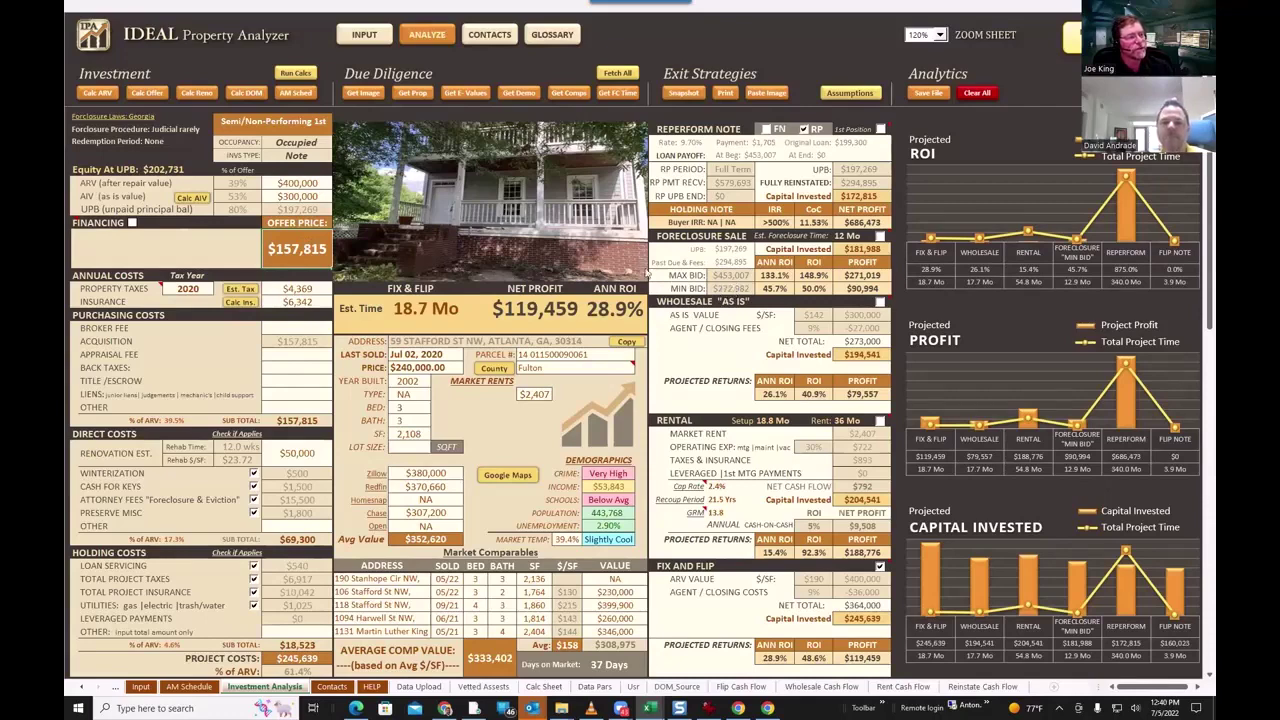
Step: Recalculate the after repair value (ARV) and check the reperform note's lender advances and late fees in the default assumptions
{"action": "left_click", "coordinate": [86, 94]}
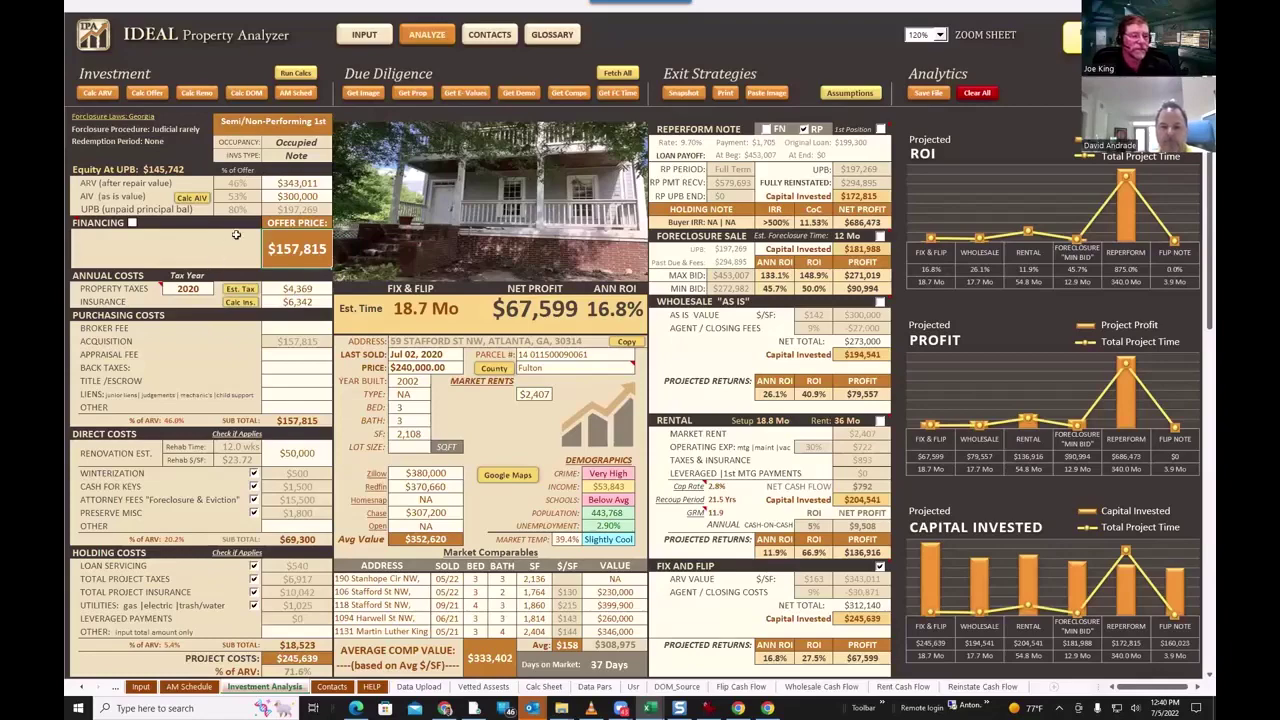
{"action": "scroll", "coordinate": [478, 382], "scroll_direction": "down", "scroll_amount": 12}
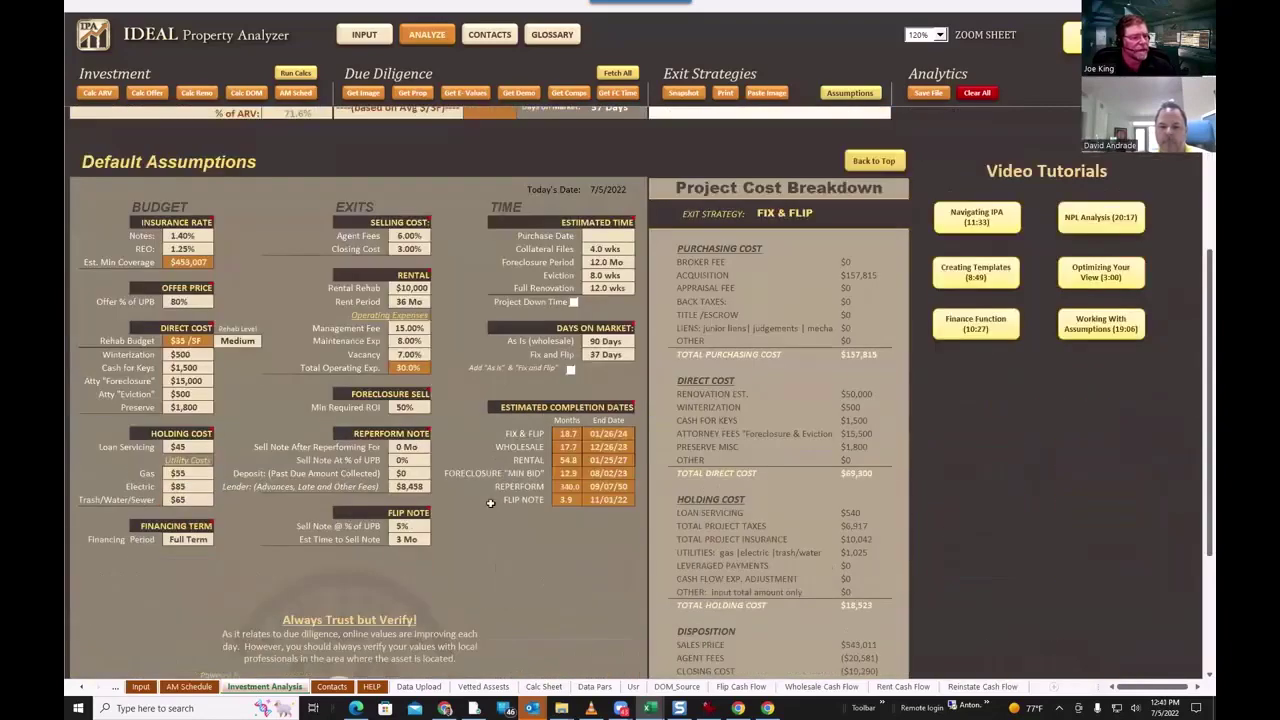
{"action": "left_click", "coordinate": [409, 486]}
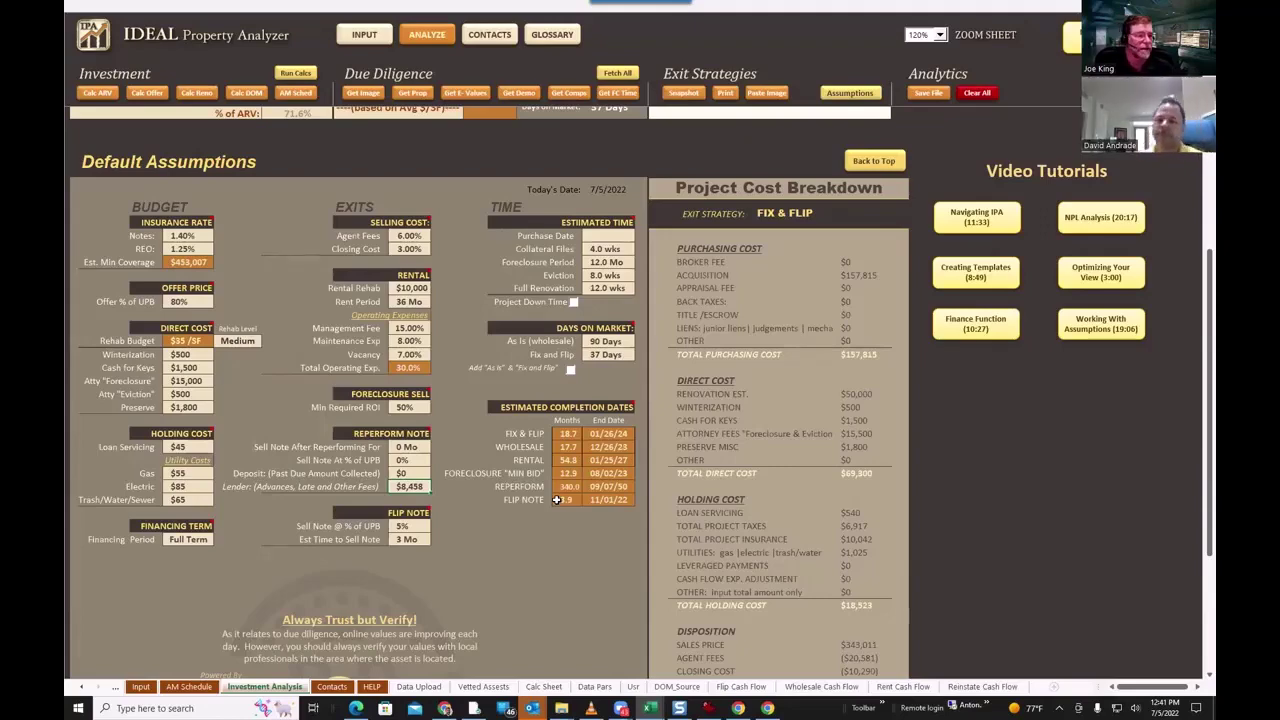
{"action": "scroll", "coordinate": [288, 248], "scroll_direction": "up", "scroll_amount": 10}
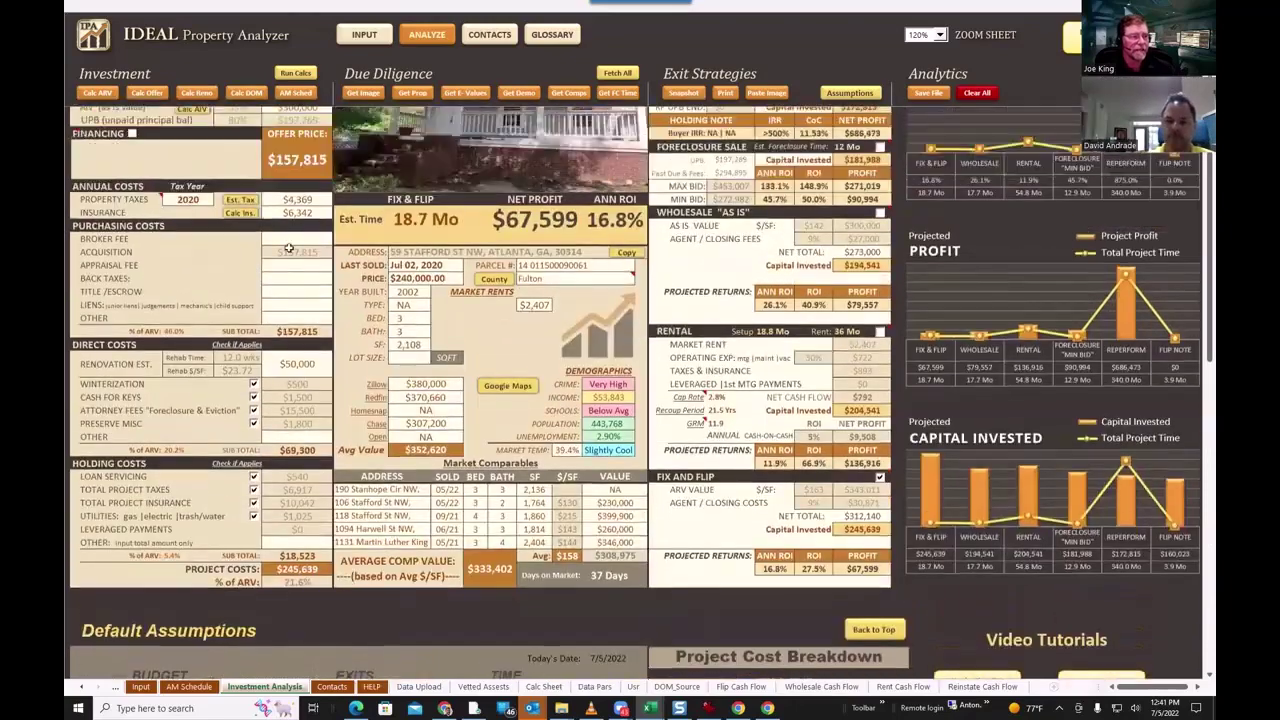
{"action": "scroll", "coordinate": [290, 240], "scroll_direction": "up", "scroll_amount": 3}
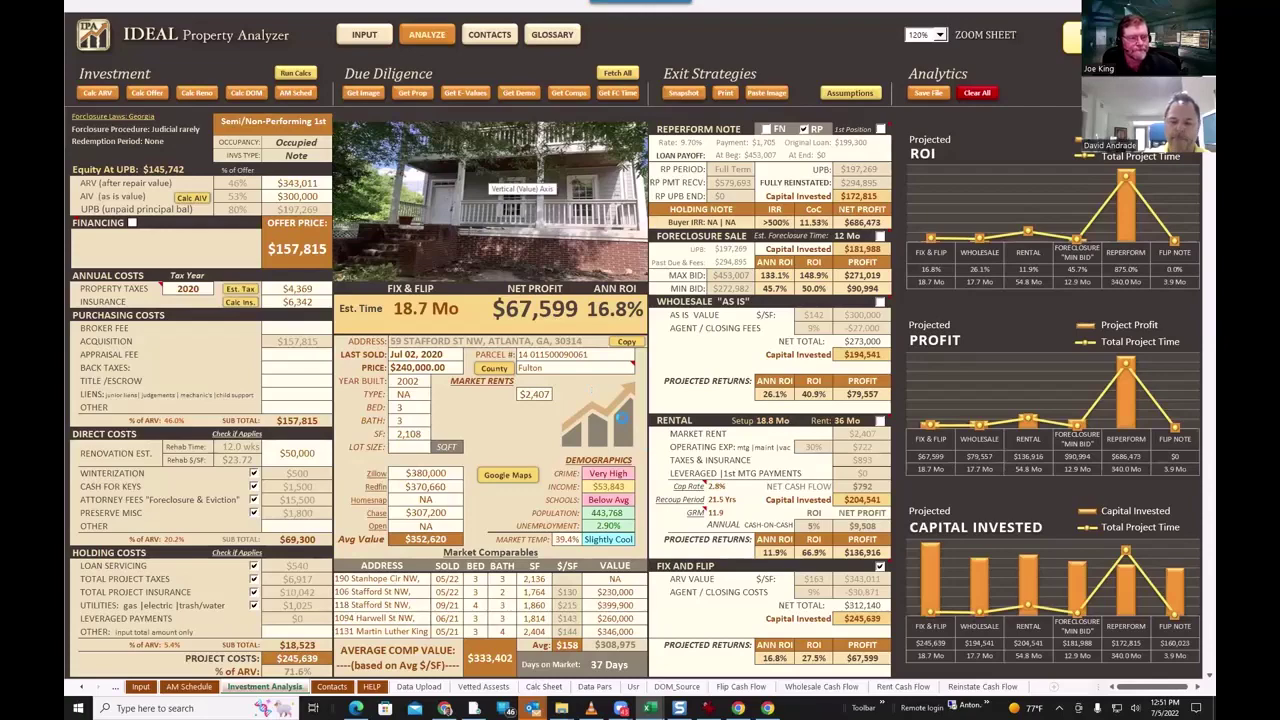
Step: Examine the note's amortization schedule with its paid and delinquent payments, and return to the investment analysis
{"action": "key", "text": "ctrl+Page_Up"}
{"action": "scroll", "coordinate": [608, 408], "scroll_direction": "down", "scroll_amount": 3}
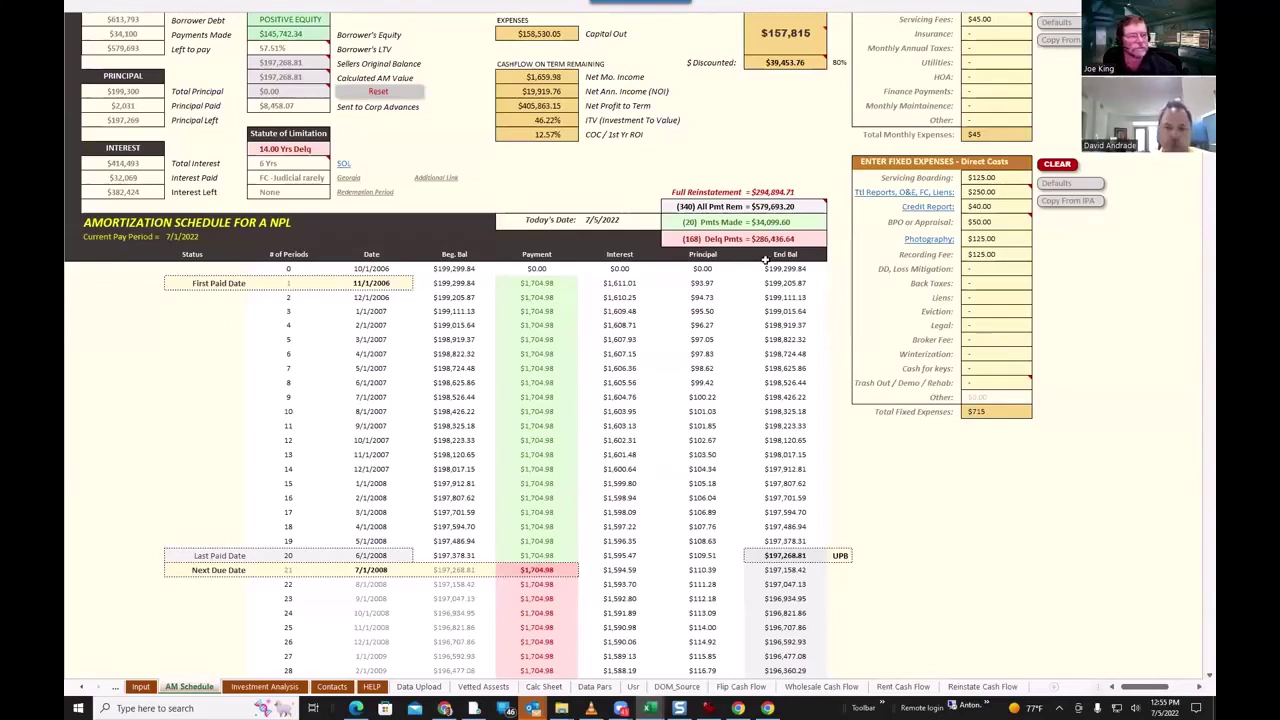
{"action": "scroll", "coordinate": [790, 250], "scroll_direction": "up", "scroll_amount": 5}
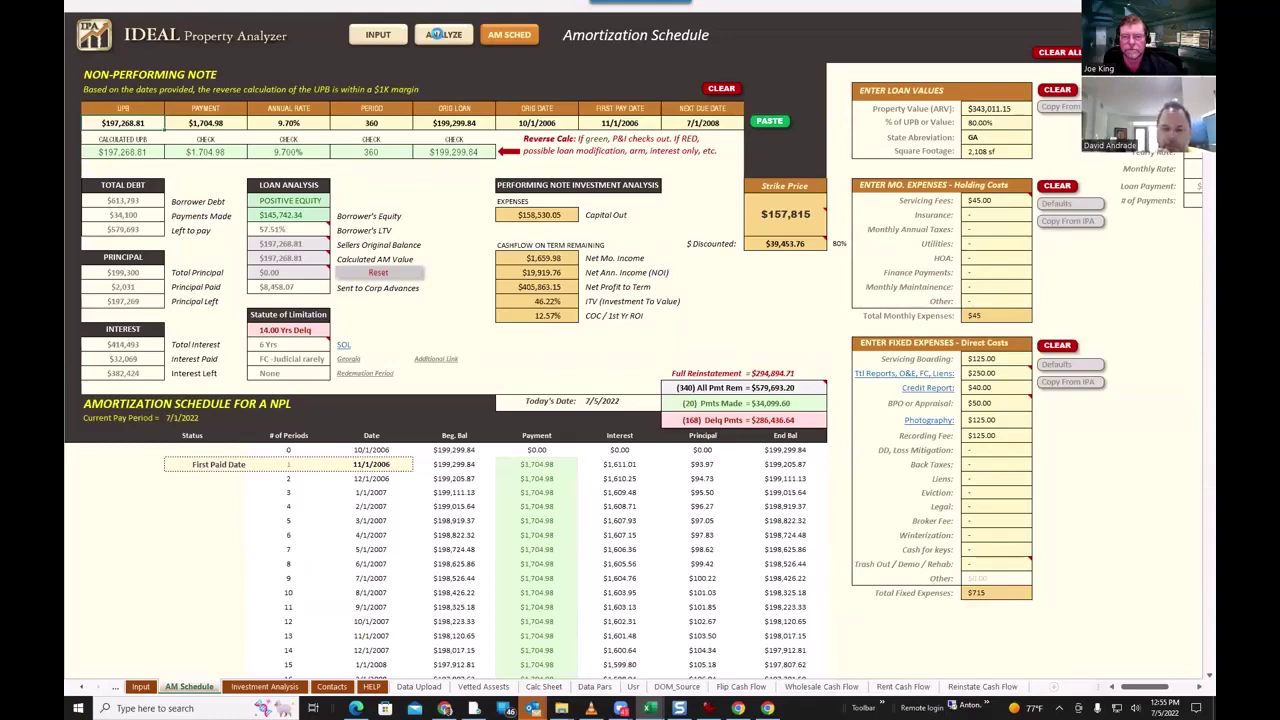
{"action": "left_click", "coordinate": [443, 34]}
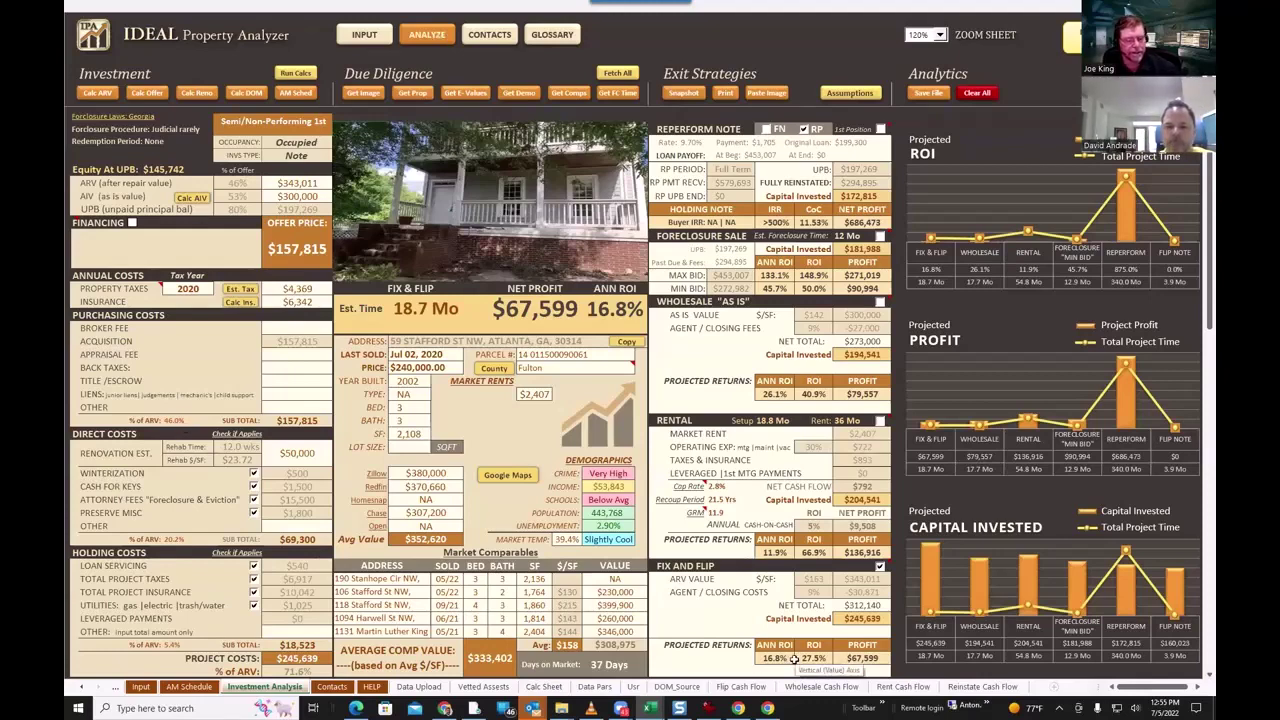
Step: Switch to Chrome and open revivalbrothers.com in a new tab
{"action": "key", "text": "alt+Tab"}
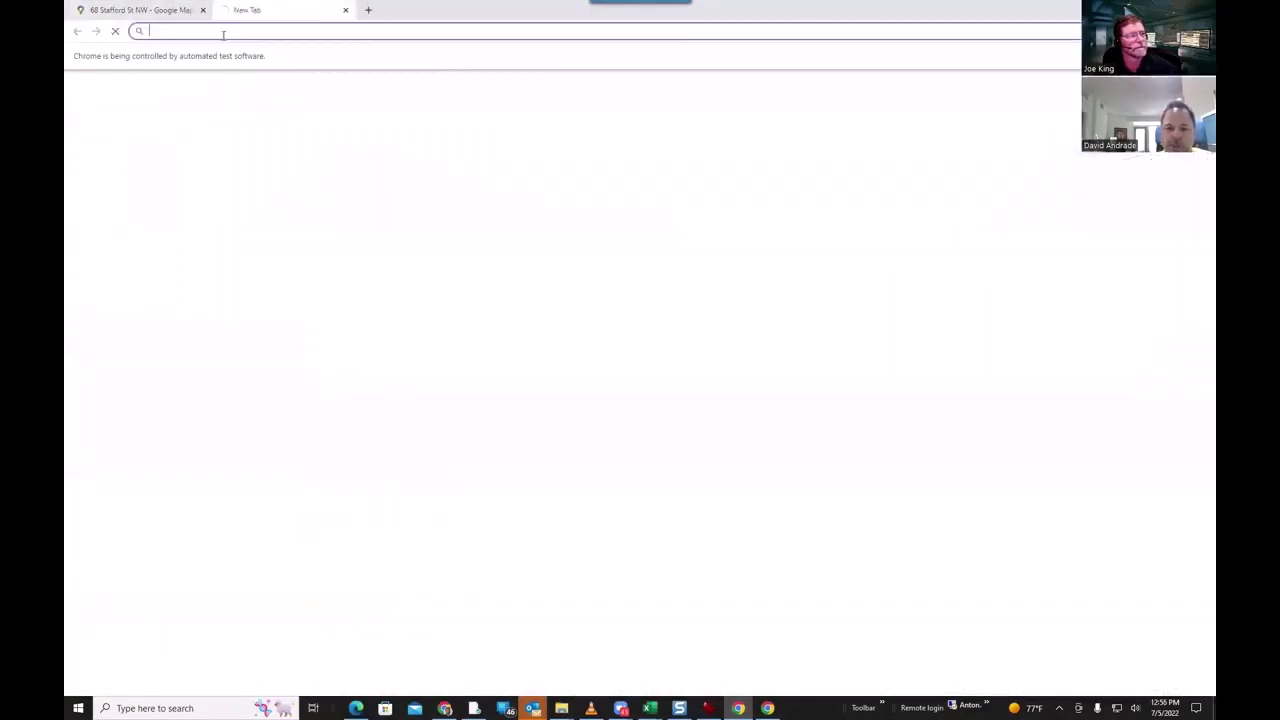
{"action": "left_click", "coordinate": [225, 10]}
{"action": "type", "text": "revival"}
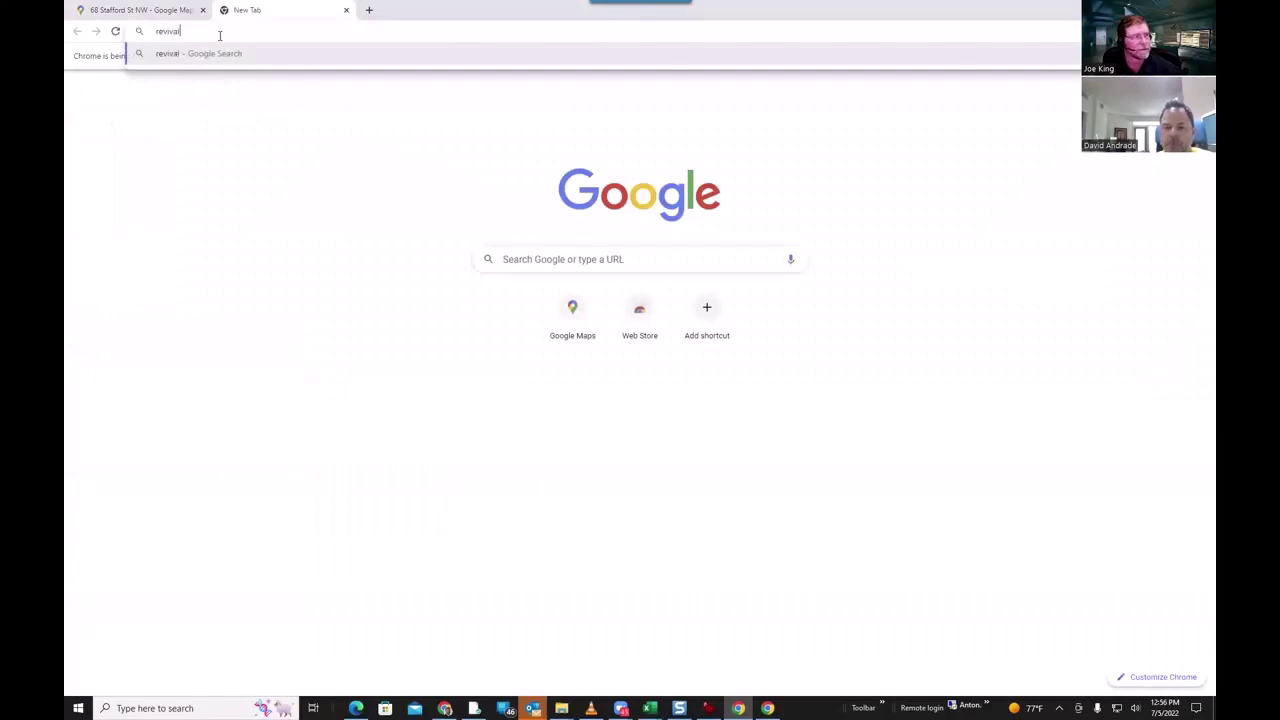
{"action": "type", "text": "brothers"}
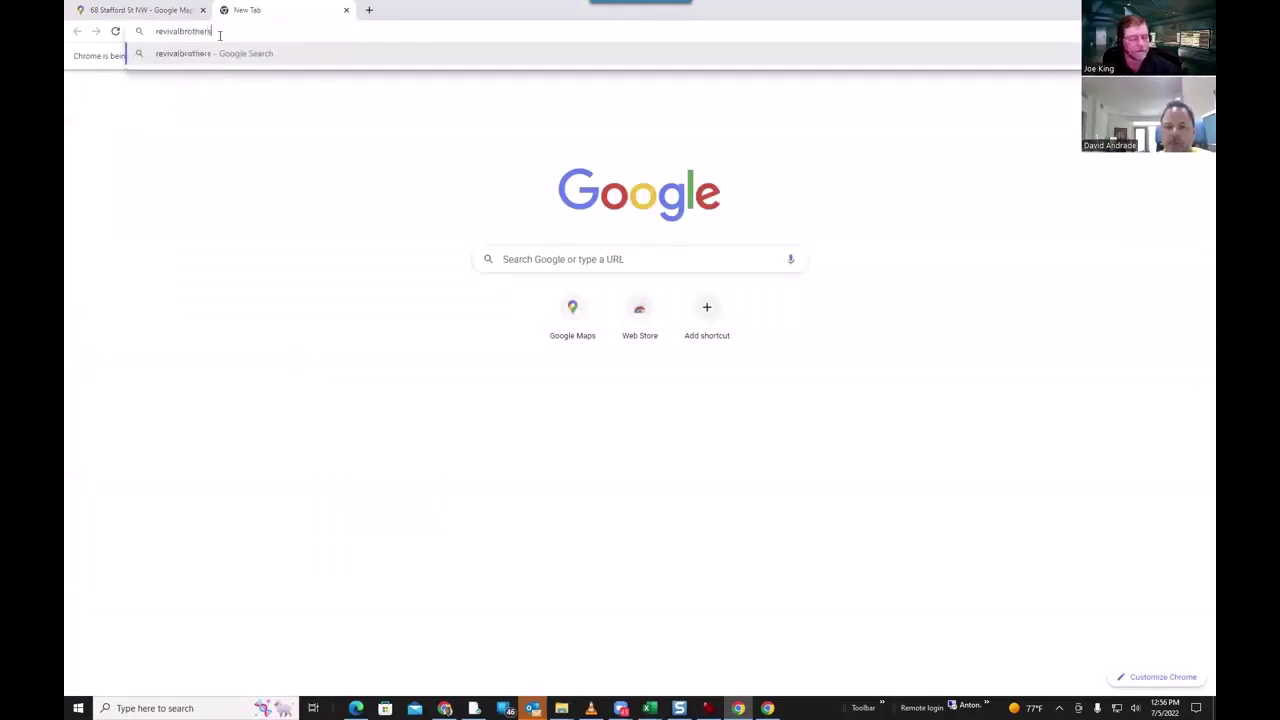
{"action": "type", "text": ".com"}
{"action": "key", "text": "Return"}
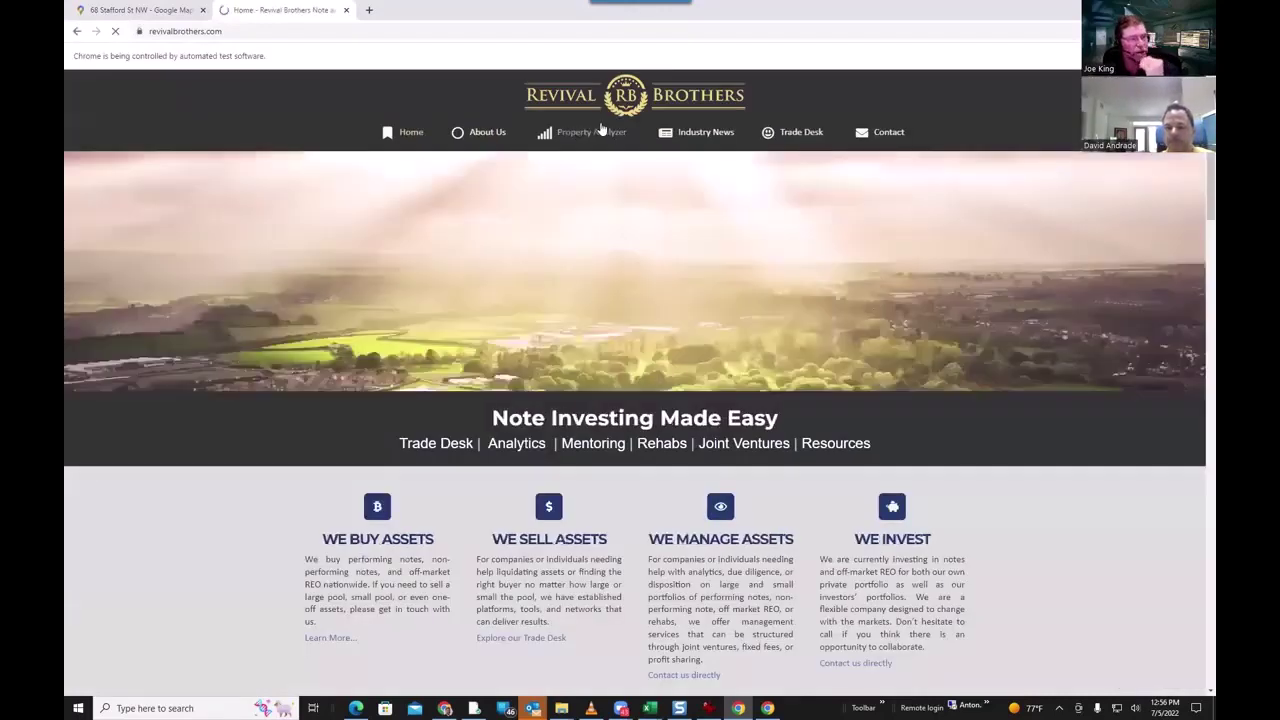
Step: Go to the site's Property Analyzer purchase page and compare the Manual, Upgrade and Automation plans
{"action": "mouse_move", "coordinate": [601, 133]}
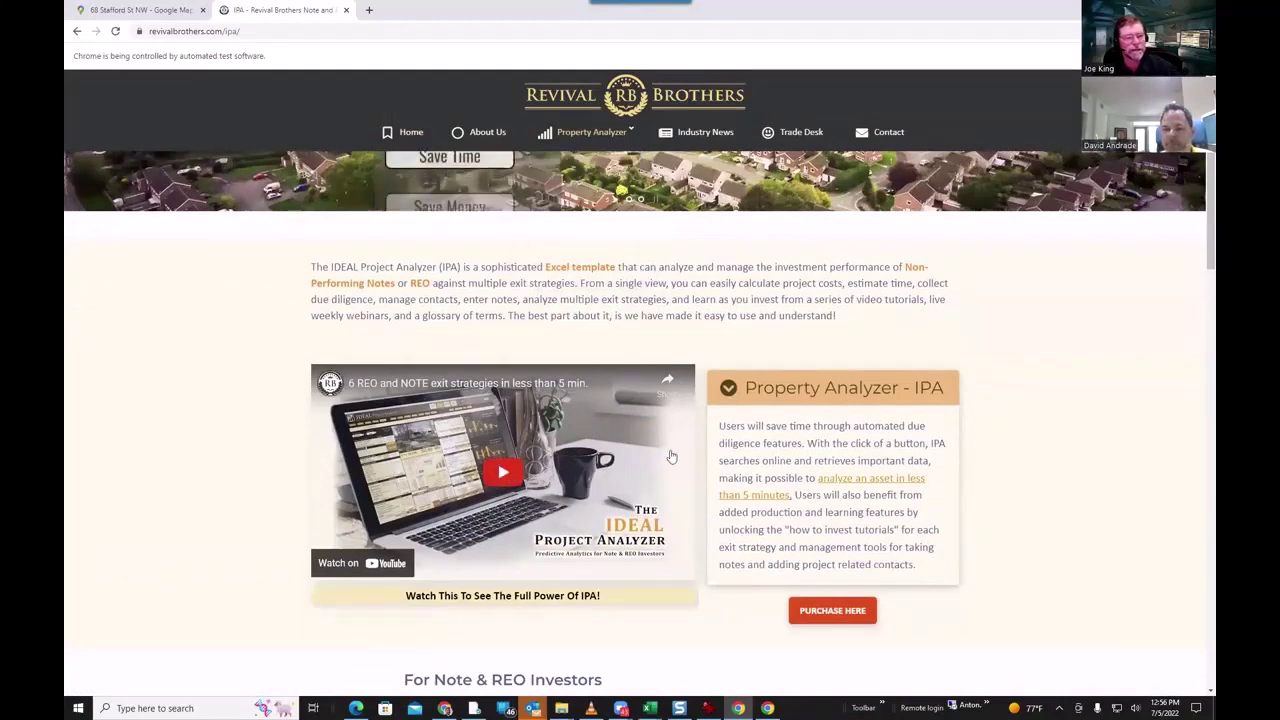
{"action": "left_click", "coordinate": [805, 612]}
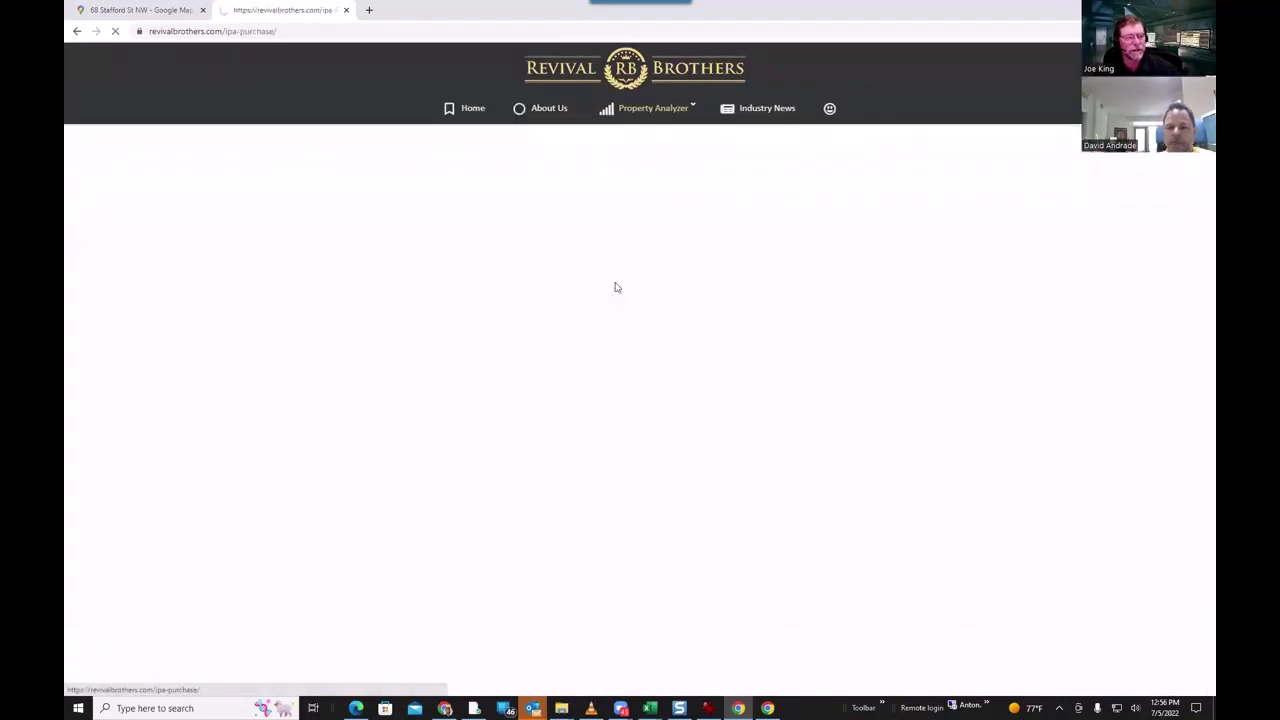
{"action": "scroll", "coordinate": [1071, 310], "scroll_direction": "down", "scroll_amount": 3}
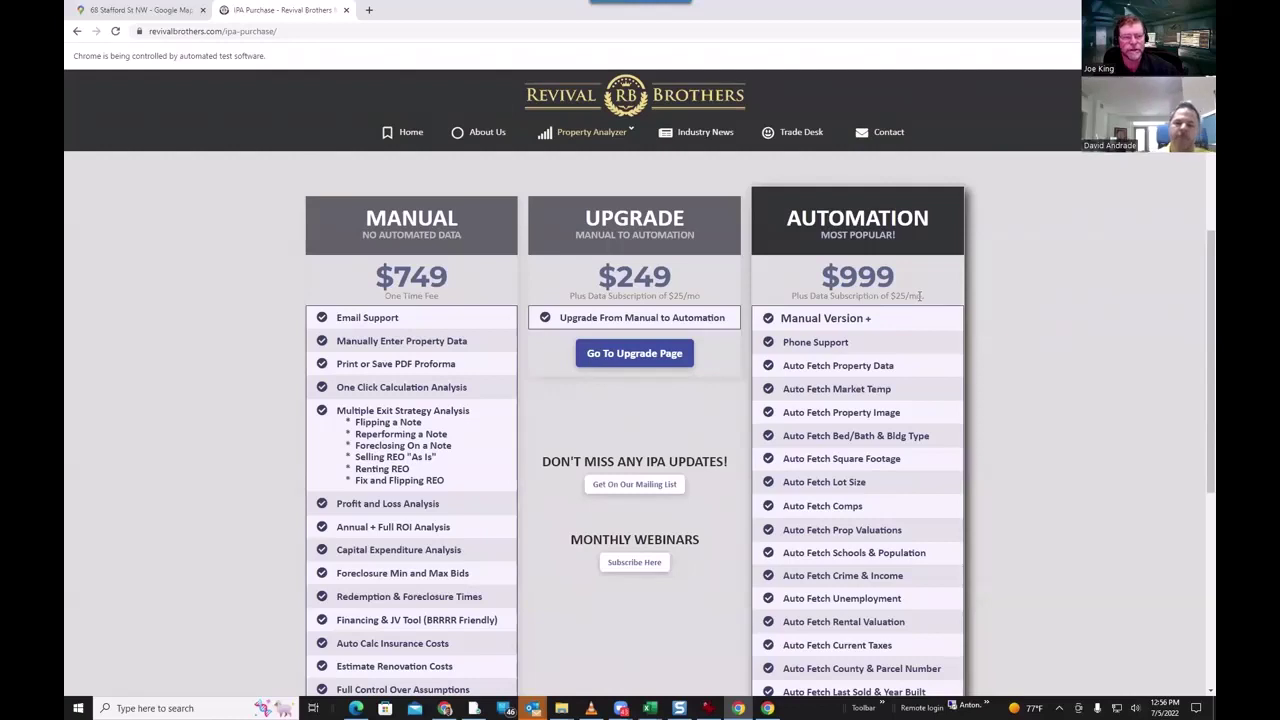
{"action": "scroll", "coordinate": [917, 300], "scroll_direction": "up", "scroll_amount": 2}
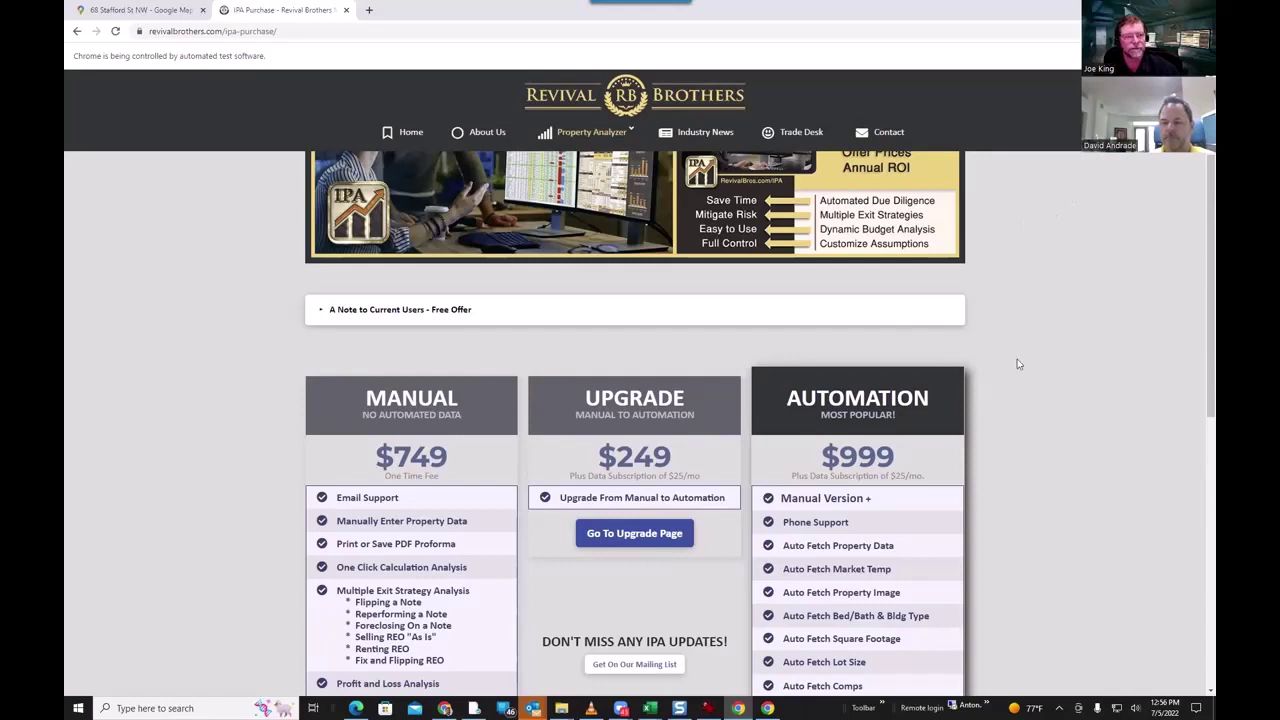
{"action": "scroll", "coordinate": [1018, 364], "scroll_direction": "up", "scroll_amount": 2}
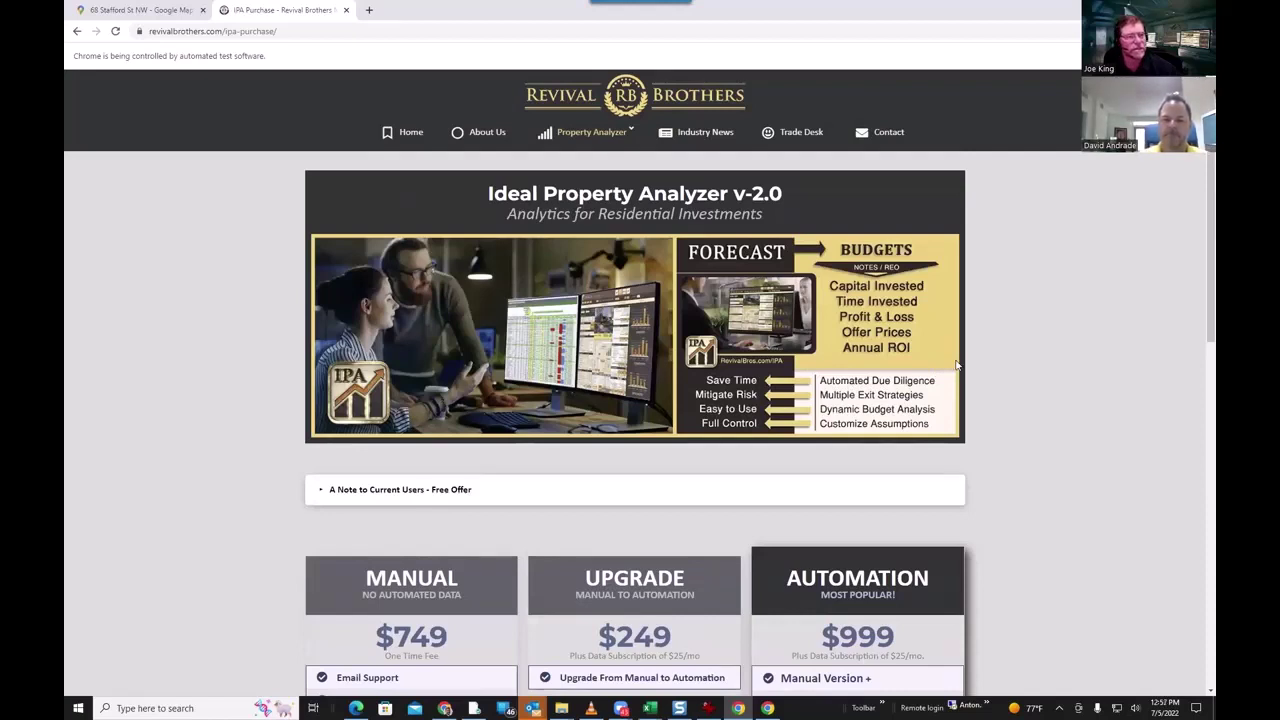
Step: Switch back to the Excel property analyzer, look over the default assumptions, and read the county field's note in the due diligence section
{"action": "key", "text": "alt+Tab"}
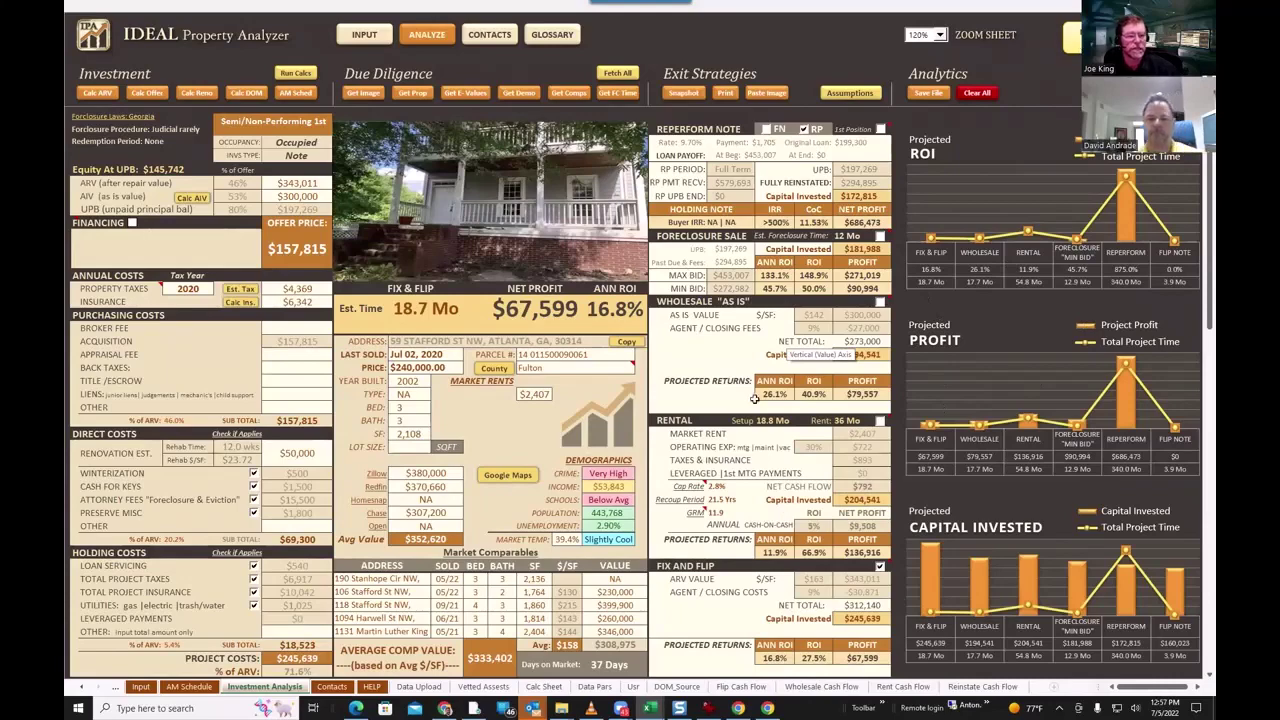
{"action": "scroll", "coordinate": [1048, 307], "scroll_direction": "down", "scroll_amount": 10}
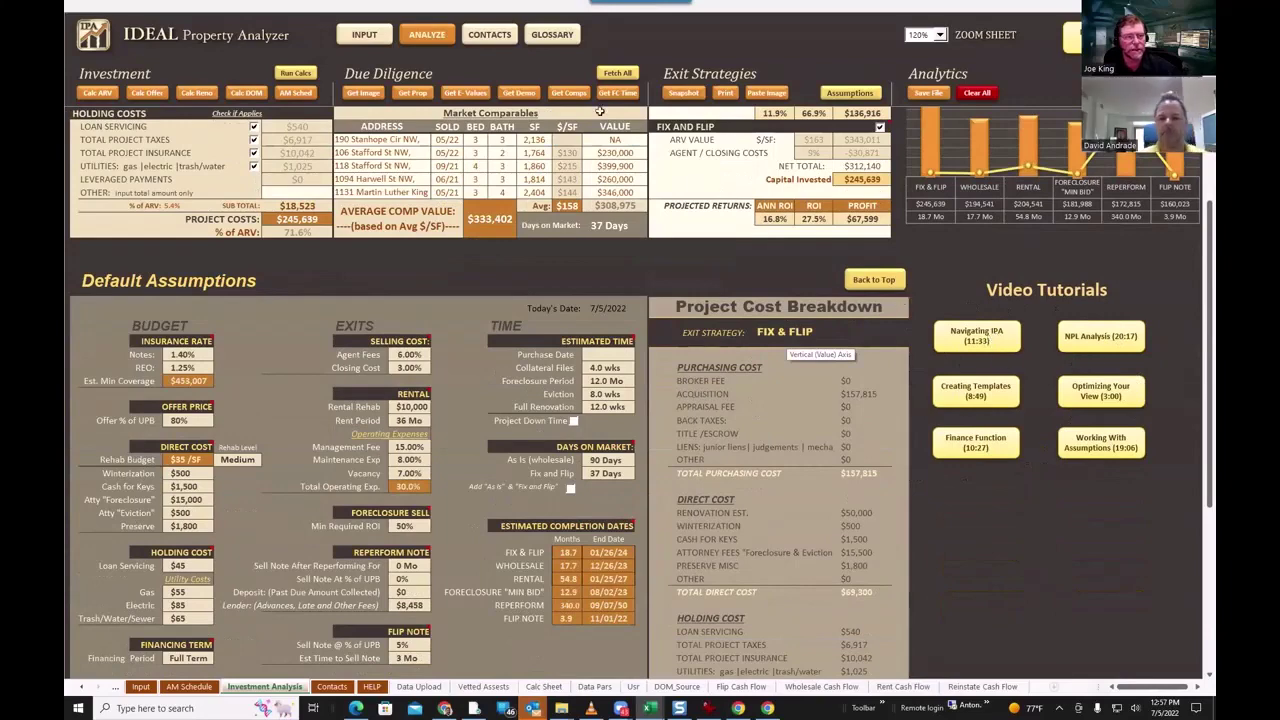
{"action": "left_click", "coordinate": [553, 38]}
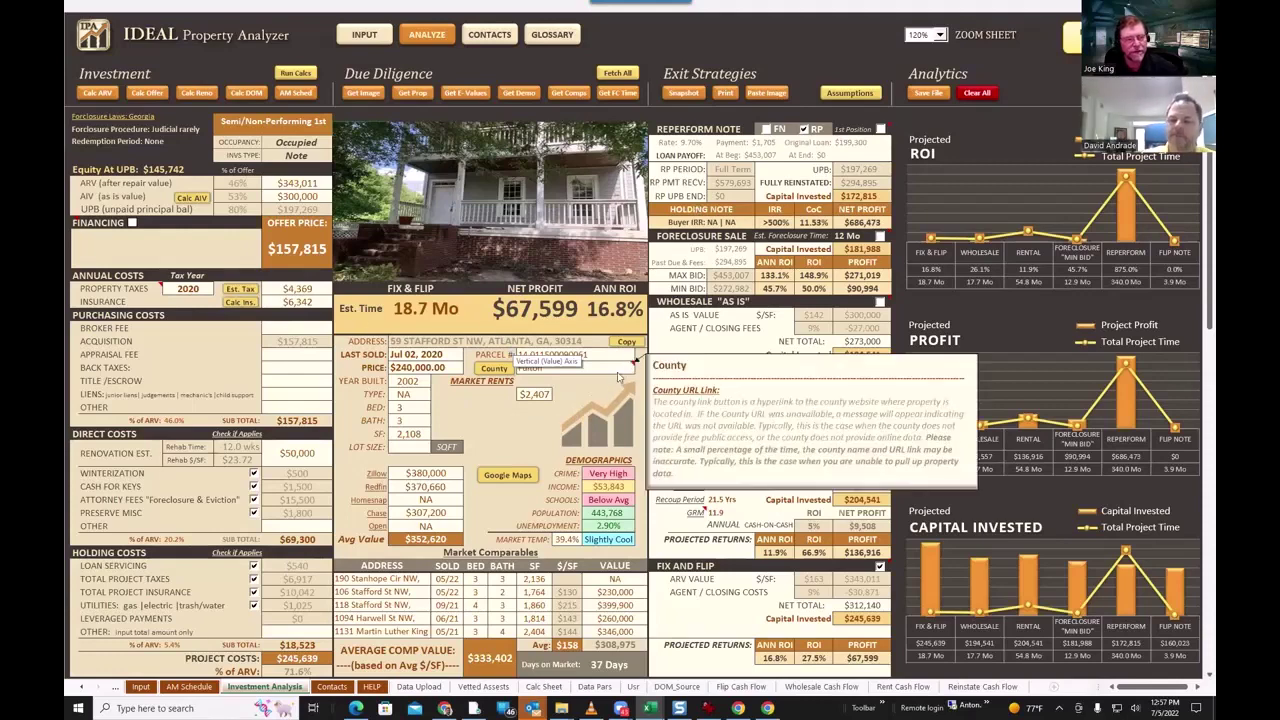
{"action": "mouse_move", "coordinate": [633, 366]}
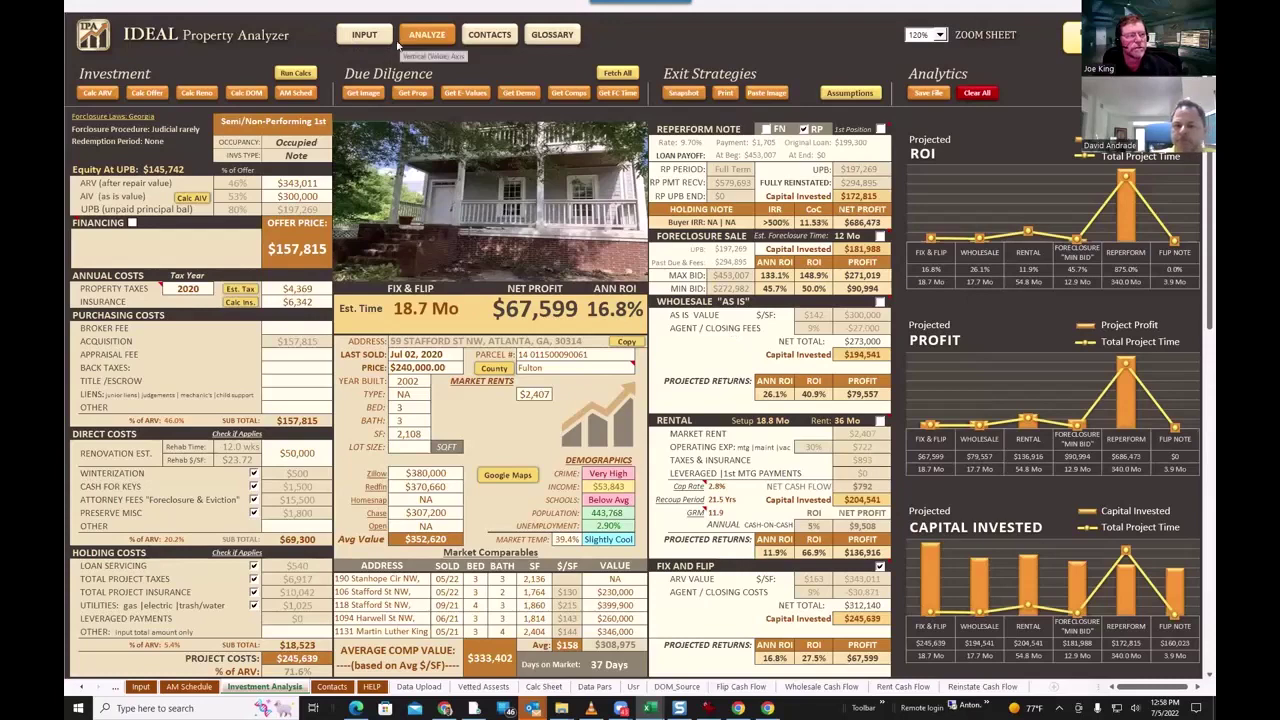
Step: Open the note's amortization schedule, follow its statute of limitation (SOL) link, and look up Georgia in the chart of state limits
{"action": "left_click", "coordinate": [298, 92]}
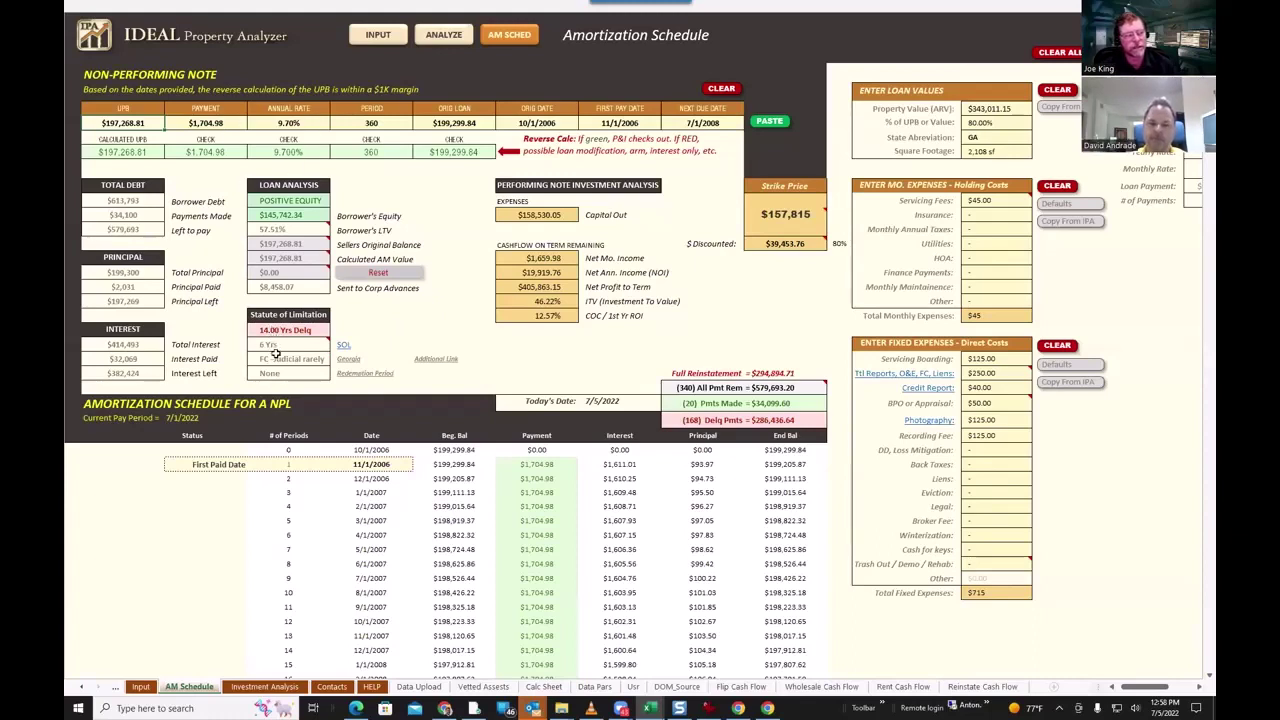
{"action": "mouse_move", "coordinate": [287, 344]}
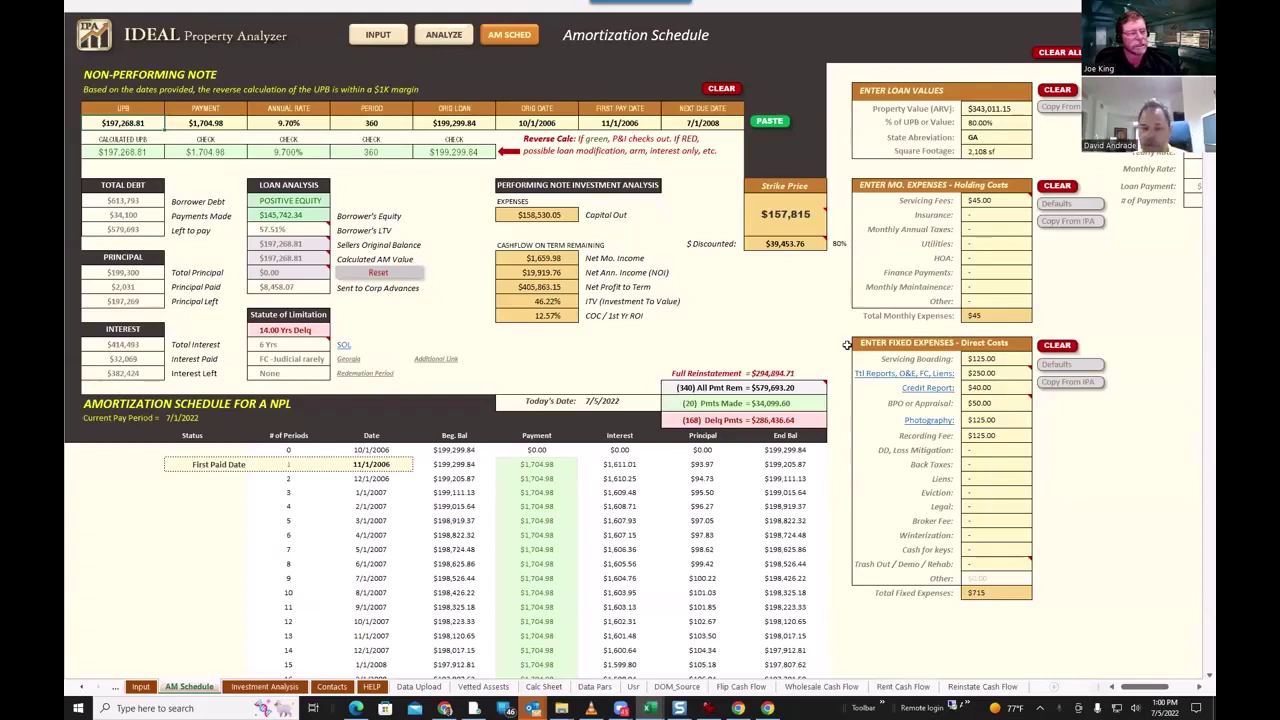
{"action": "left_click", "coordinate": [344, 346]}
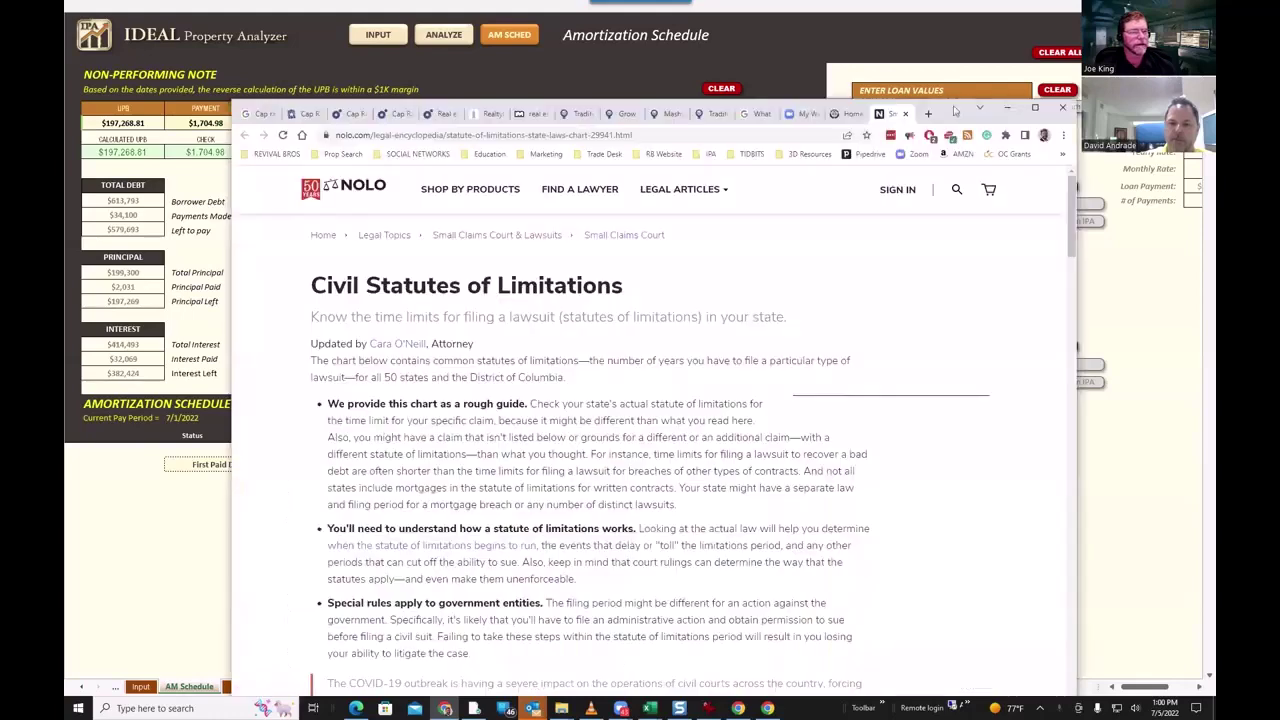
{"action": "left_click", "coordinate": [1034, 108]}
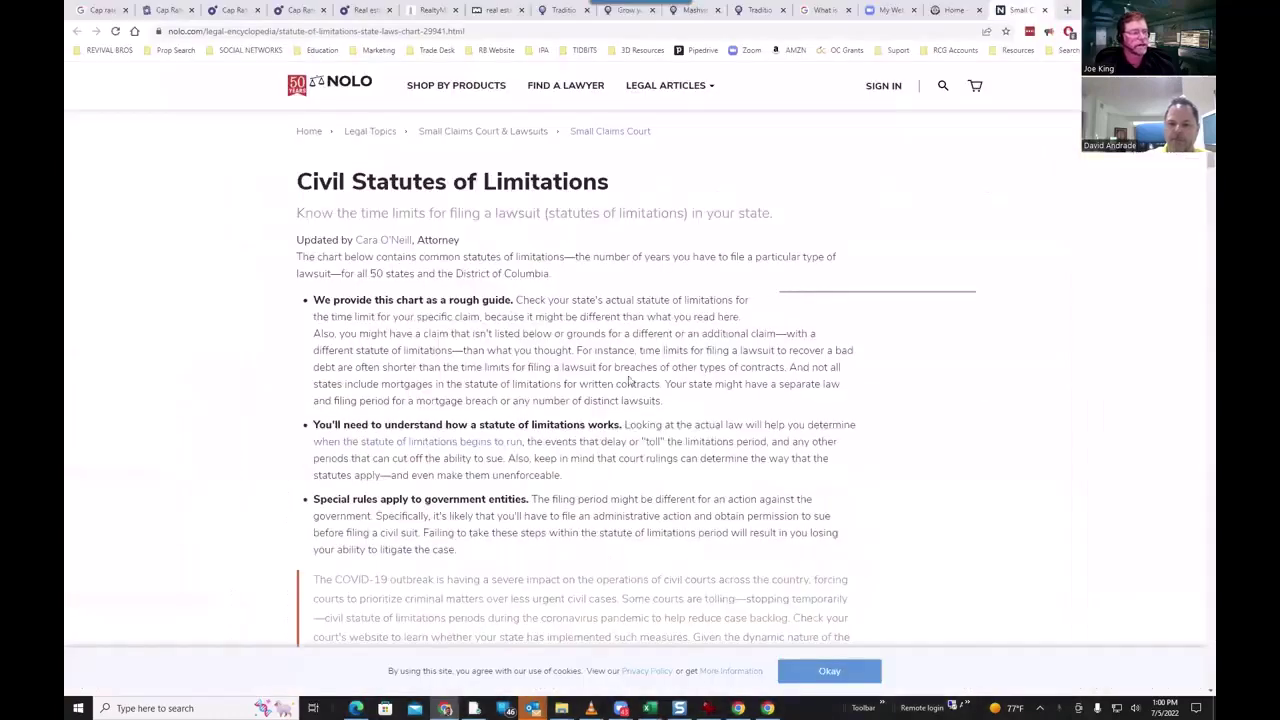
{"action": "scroll", "coordinate": [630, 380], "scroll_direction": "down", "scroll_amount": 2}
{"action": "scroll", "coordinate": [630, 380], "scroll_direction": "down", "scroll_amount": 4}
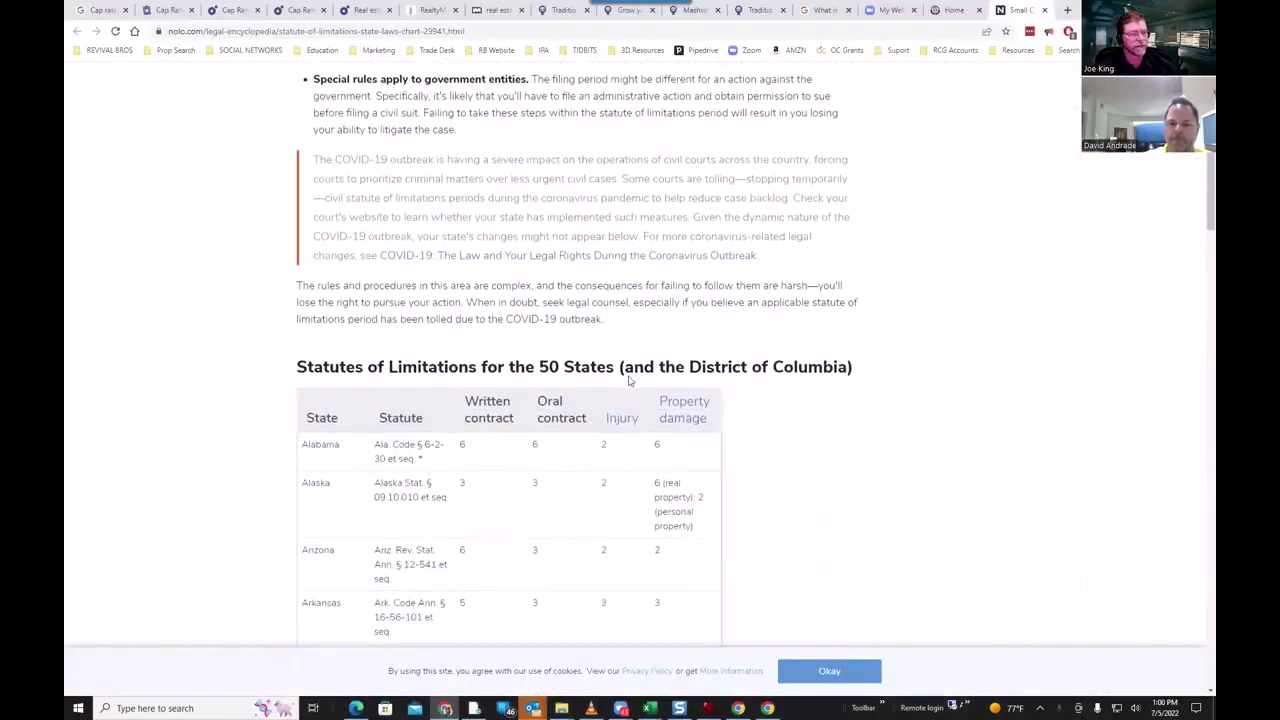
{"action": "scroll", "coordinate": [629, 373], "scroll_direction": "down", "scroll_amount": 4}
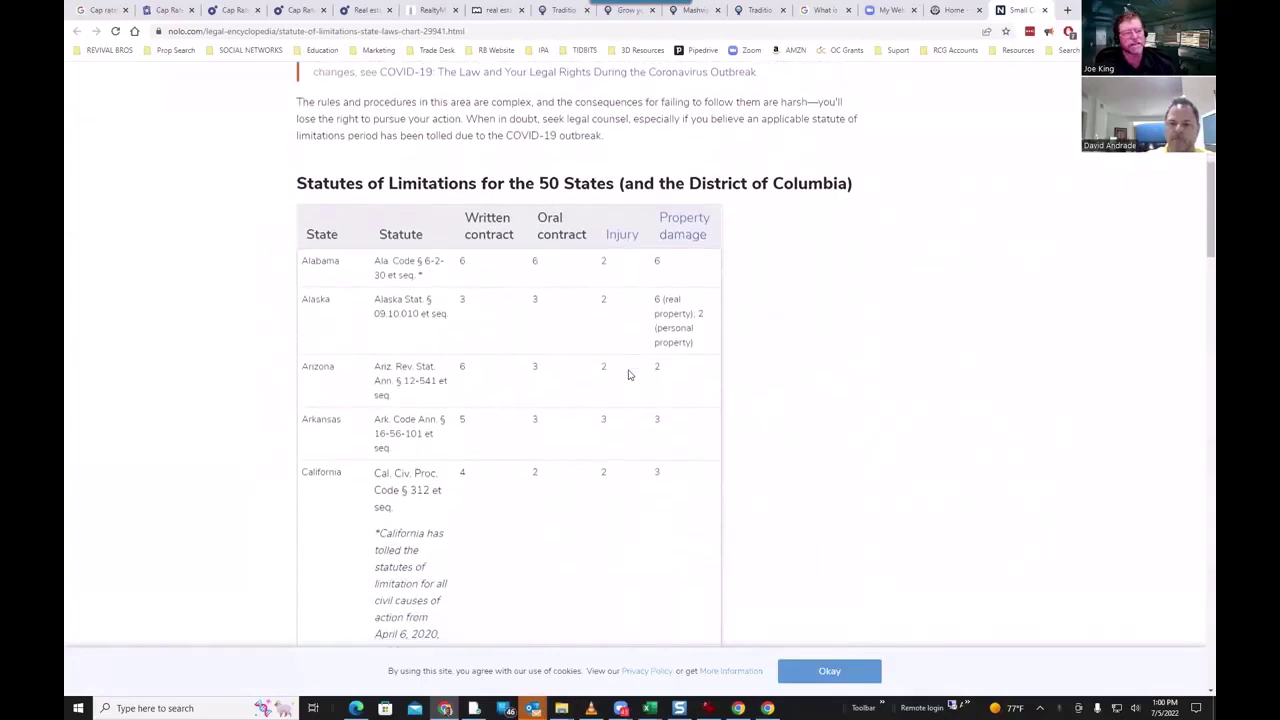
{"action": "scroll", "coordinate": [629, 375], "scroll_direction": "down", "scroll_amount": 5}
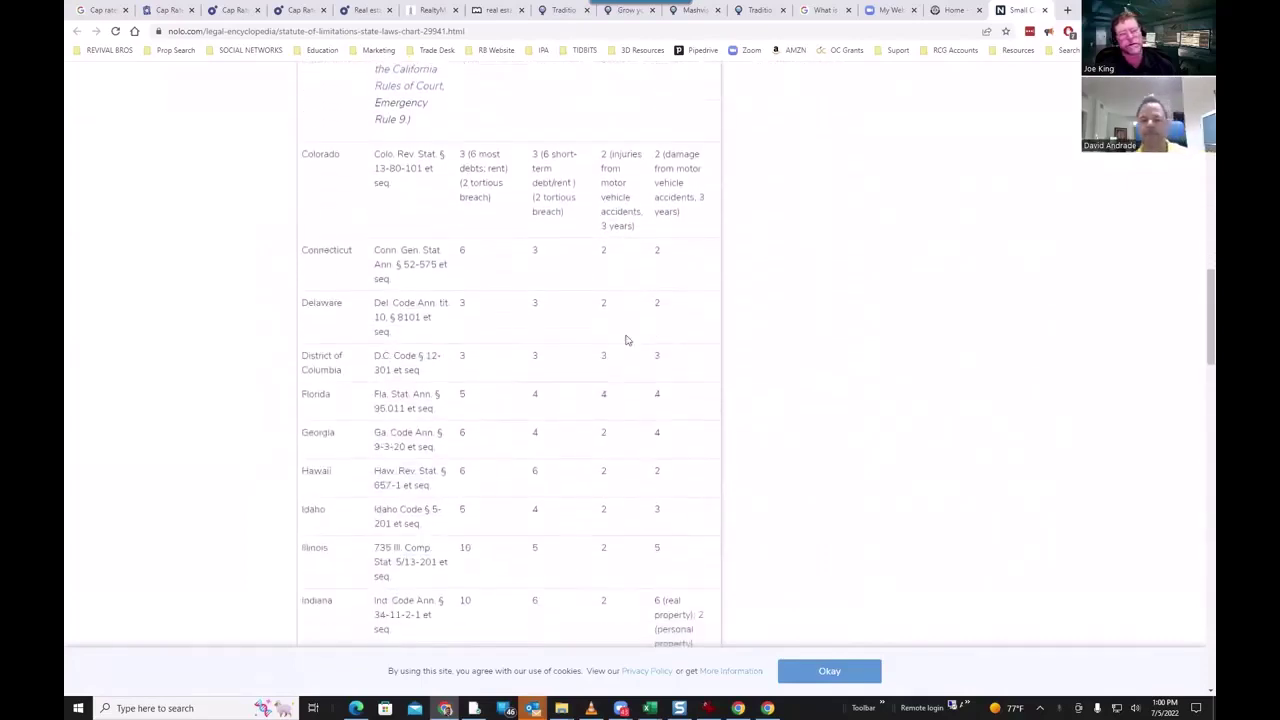
Step: Switch back to the Excel workbook, revisit the investment analysis, and reopen the note's amortization schedule
{"action": "key", "text": "alt+Tab"}
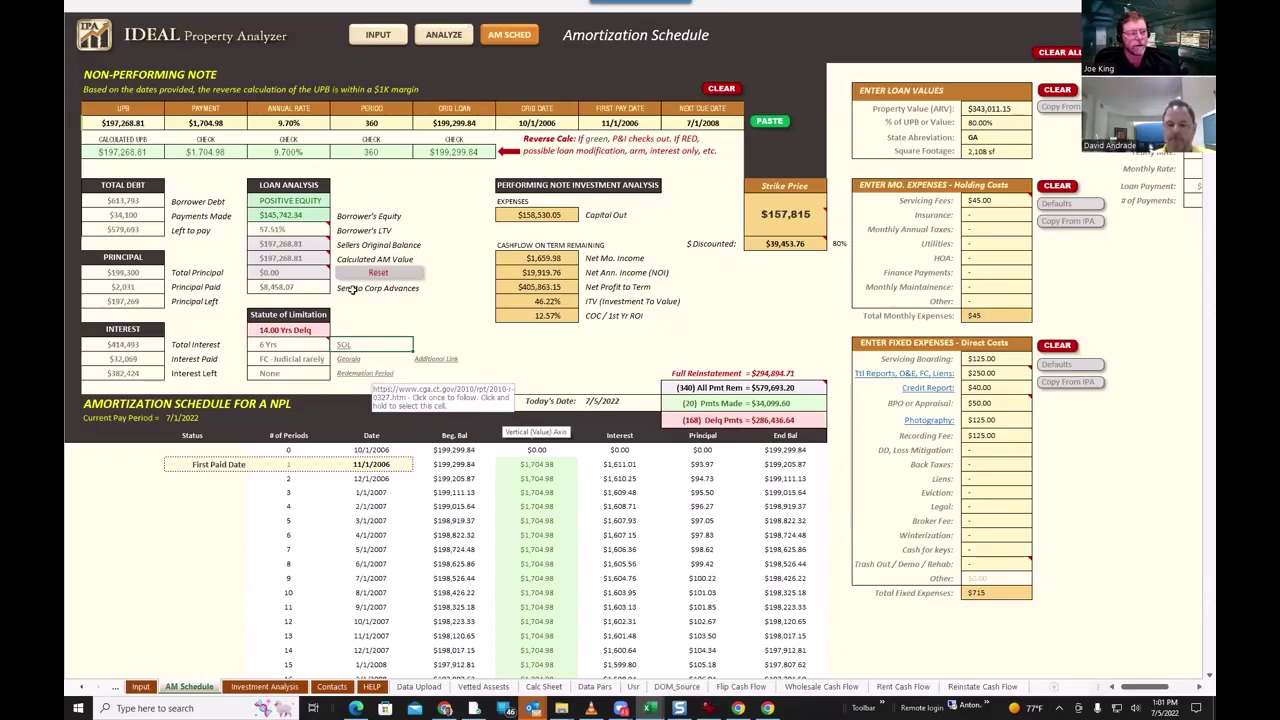
{"action": "left_click", "coordinate": [264, 686]}
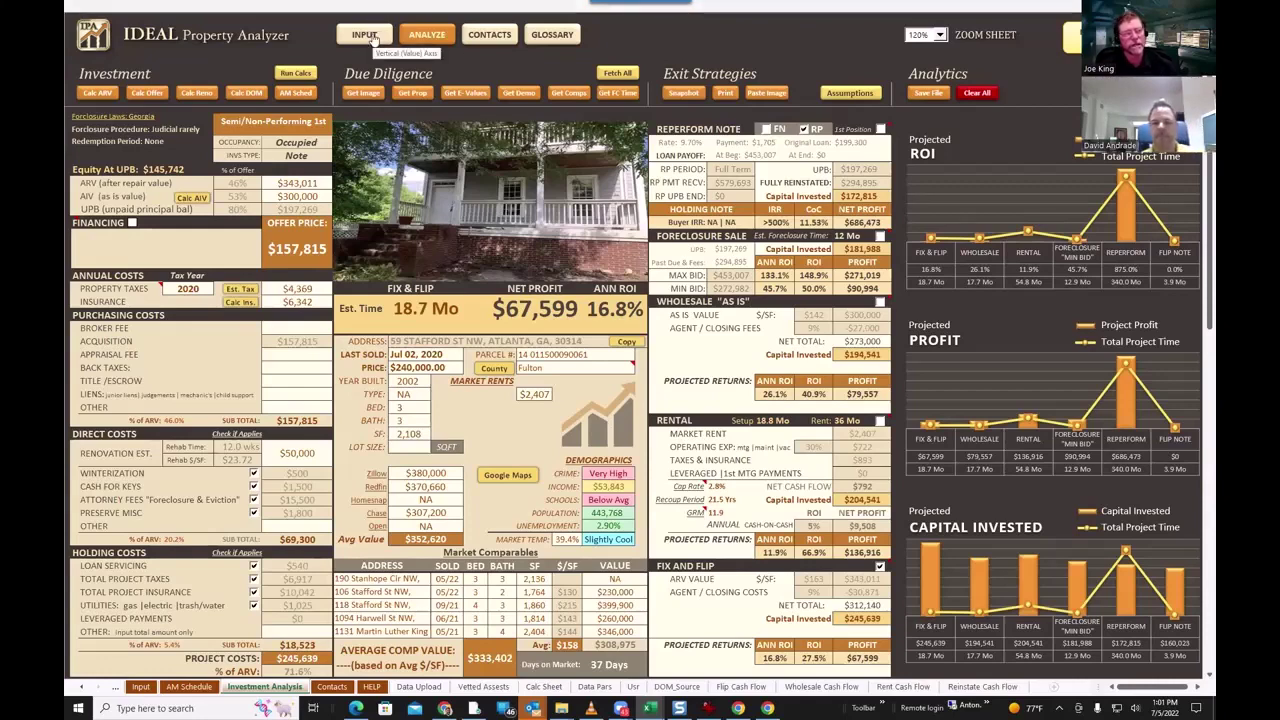
{"action": "left_click", "coordinate": [306, 96]}
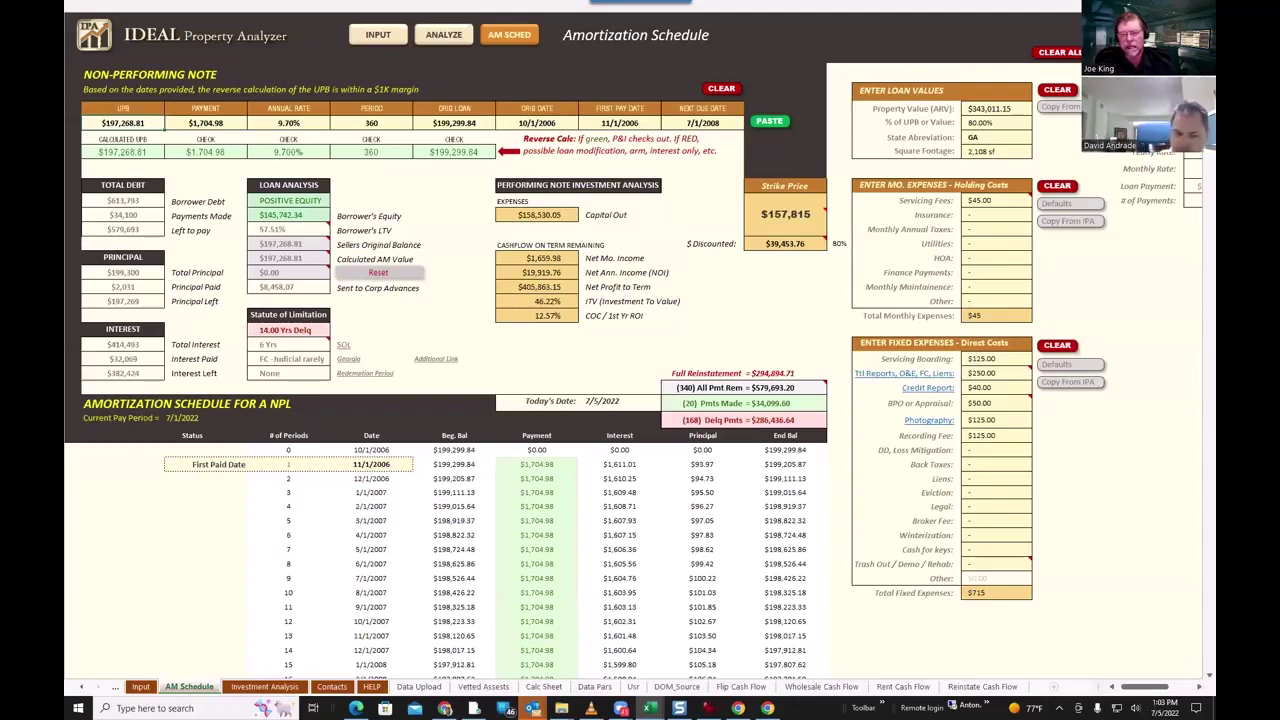
Step: Switch to the Revival Brothers site in Chrome and open the Trade Desk login page
{"action": "key", "text": "alt+Tab"}
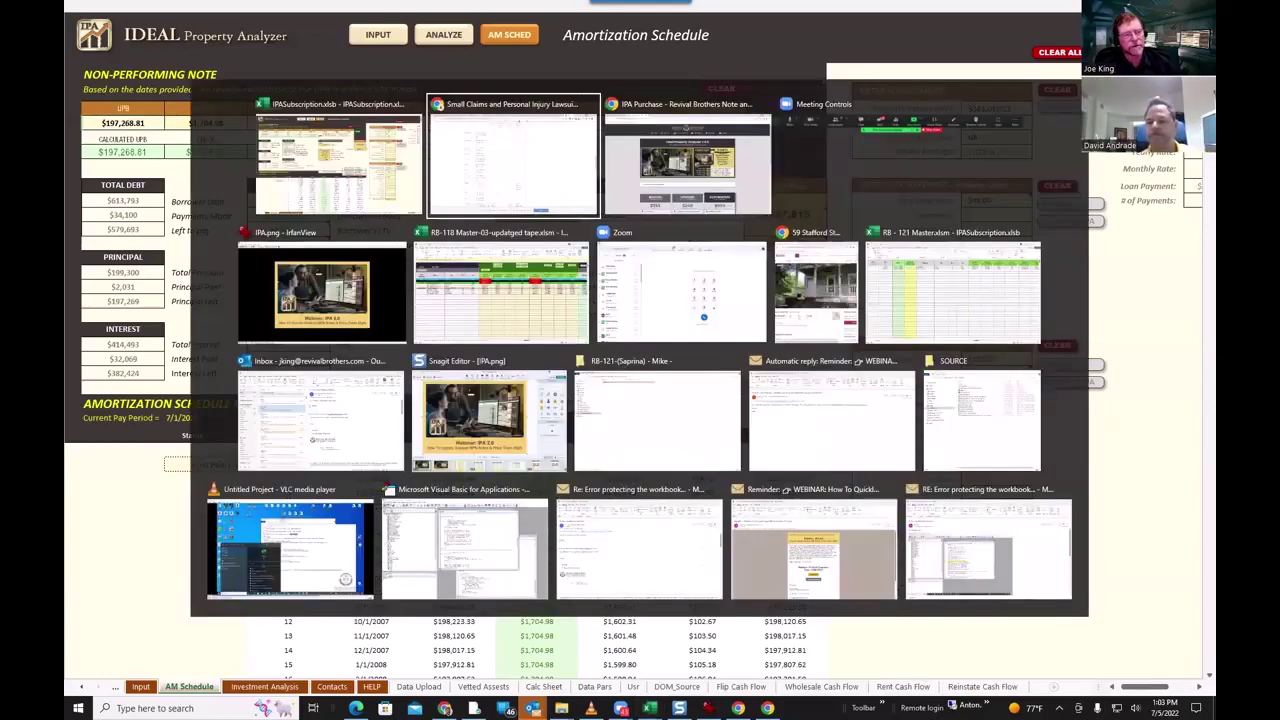
{"action": "key", "text": "alt+Tab"}
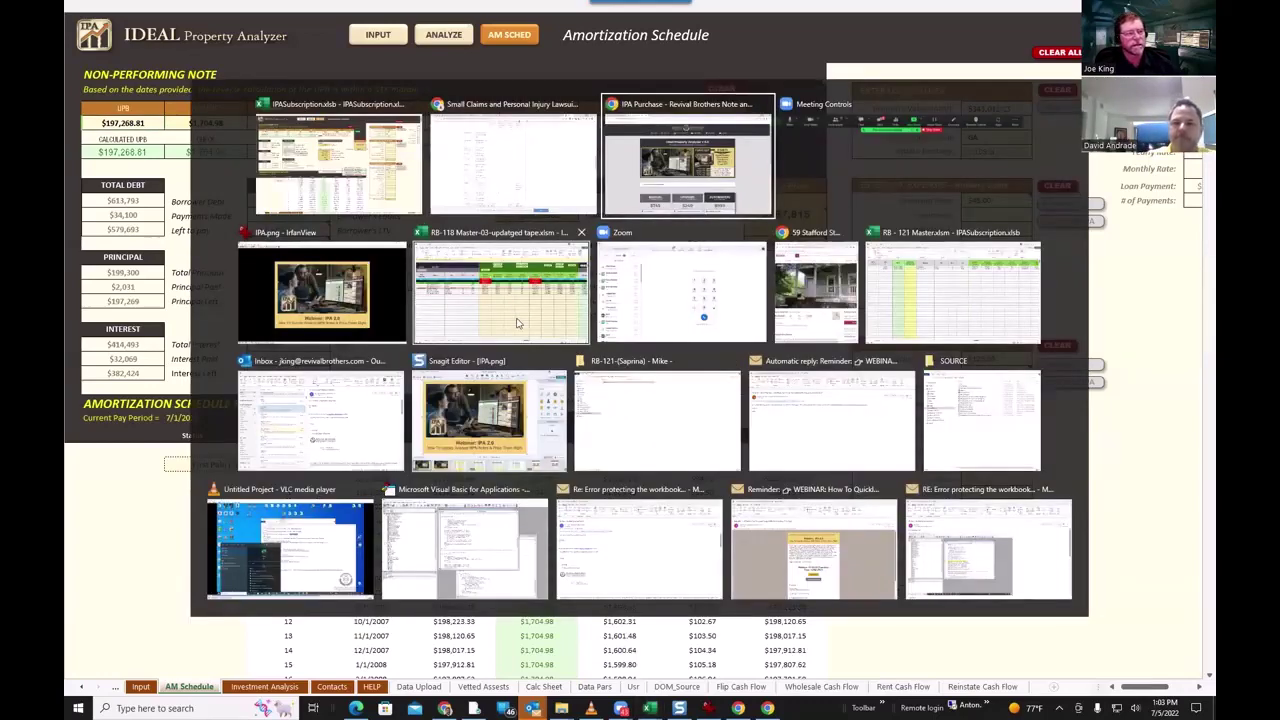
{"action": "key", "text": "Return"}
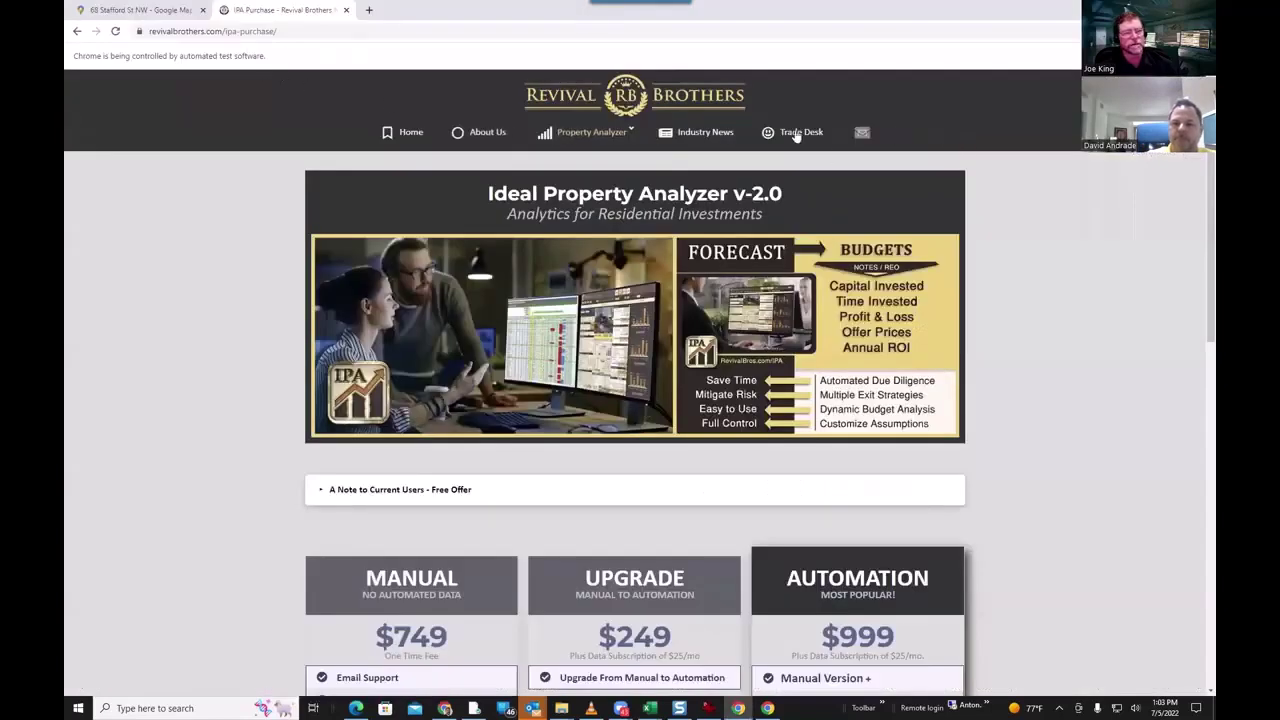
{"action": "mouse_move", "coordinate": [808, 138]}
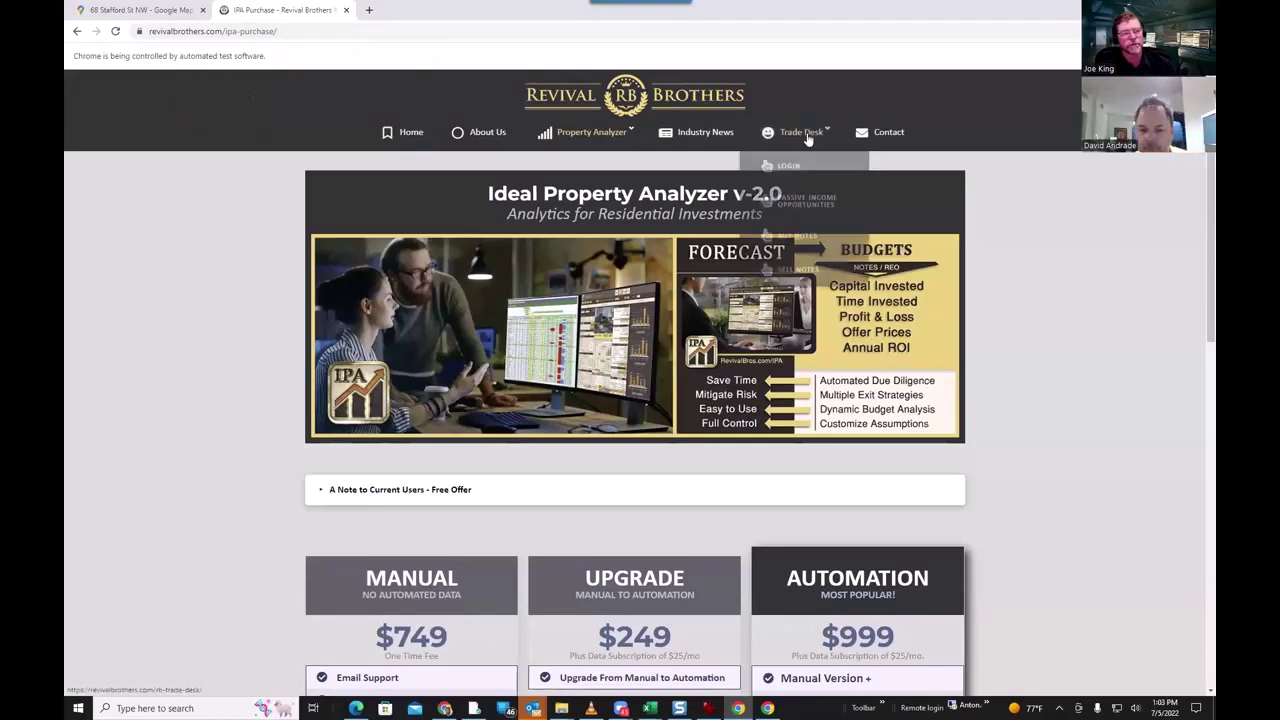
{"action": "left_click", "coordinate": [784, 166]}
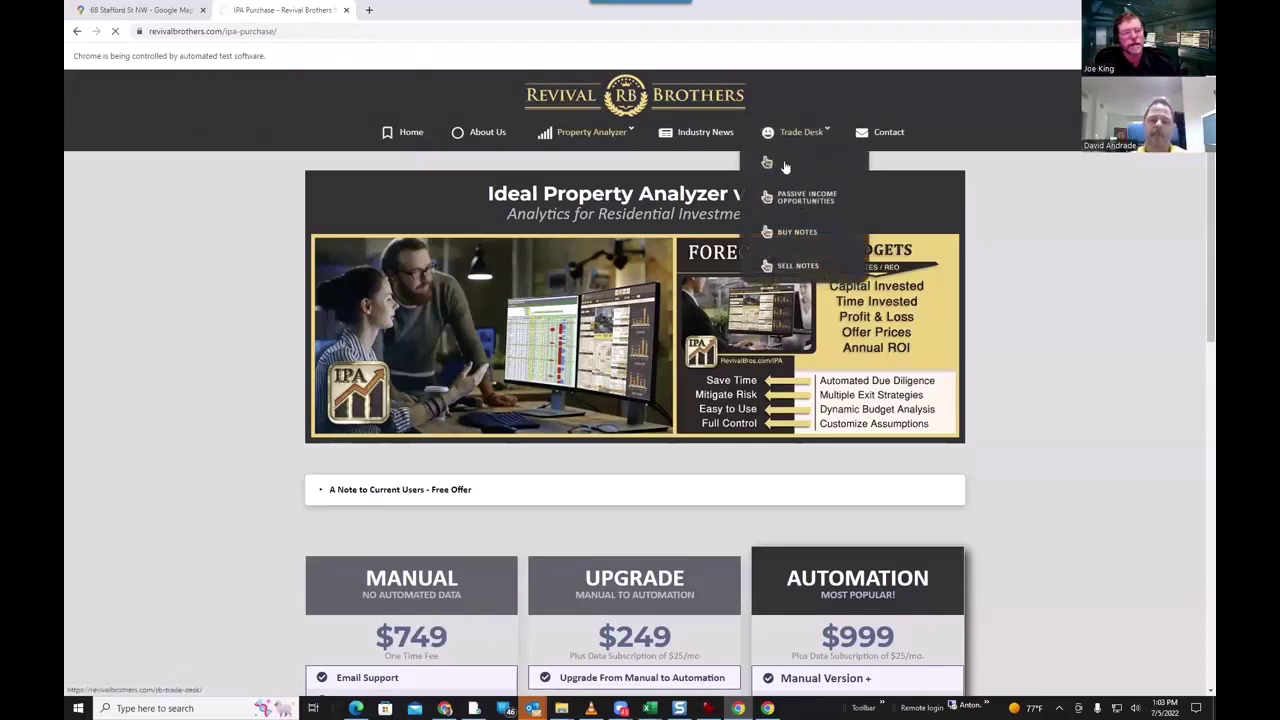